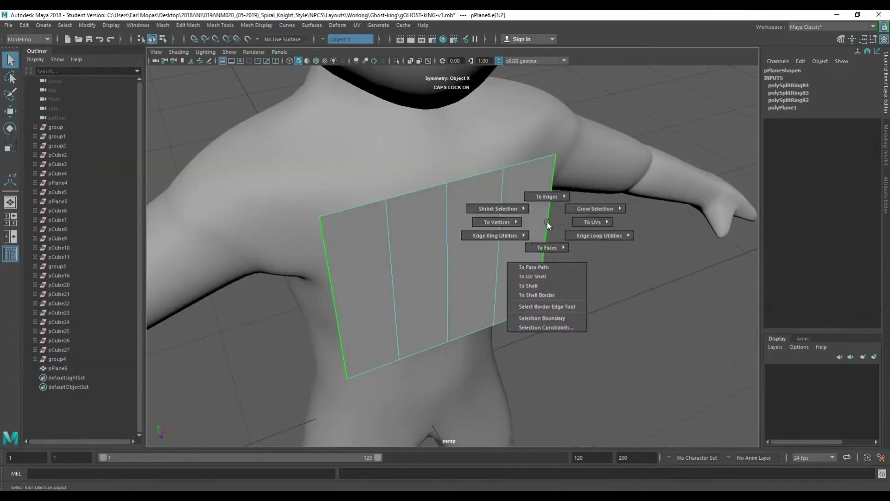
Step: Orbit the view to the side of the torso to check the plane over the chest
alt+drag(498, 252, 479, 321)
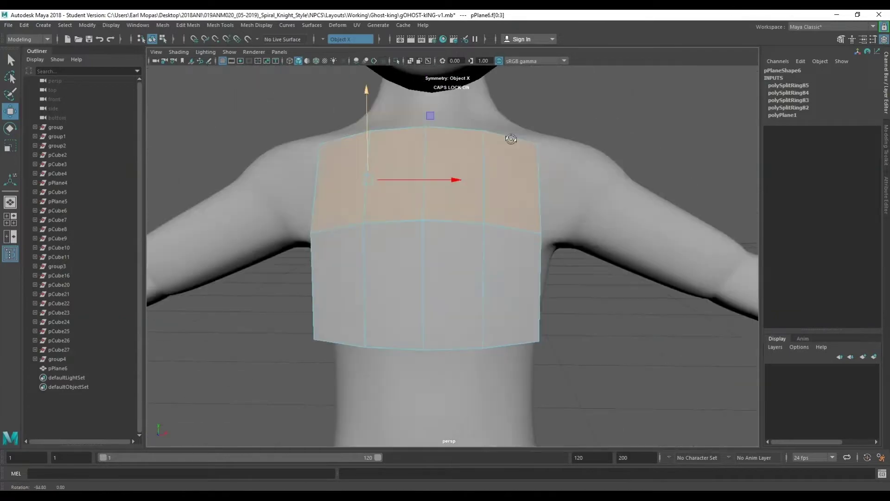
Step: Rotate and move the plane's faces and edges so it wraps around the torso and over the shoulder
alt+drag(510, 139, 432, 157)
key(e)
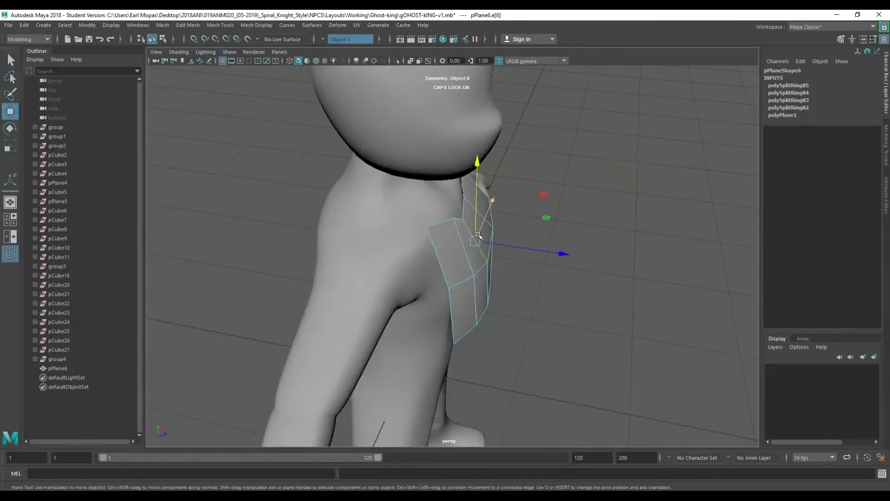
key(w)
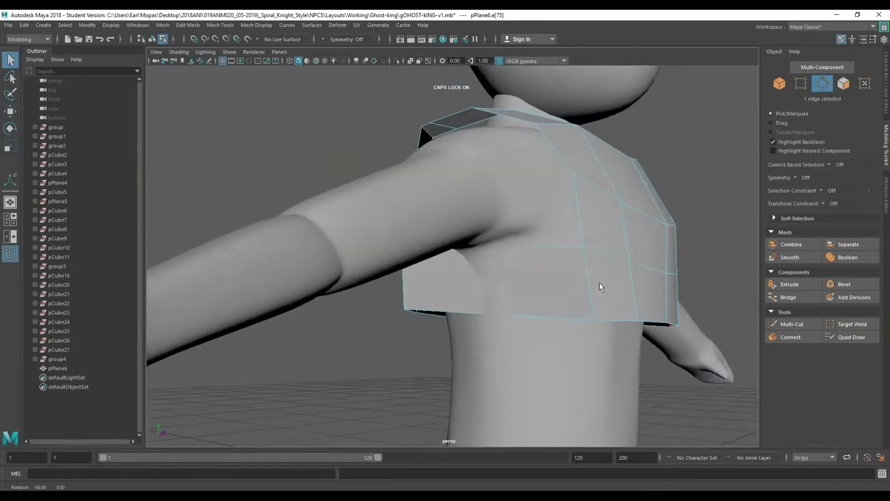
alt+drag(570, 322, 670, 249)
key(w)
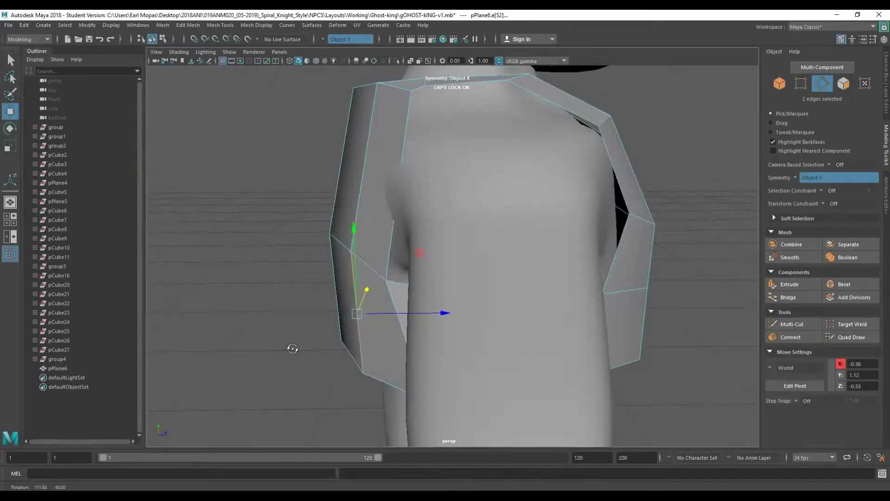
Step: Reshape the shoulder-strap and armhole edges, return to Object Mode, and undo the last edit
shift+right_click(424, 159)
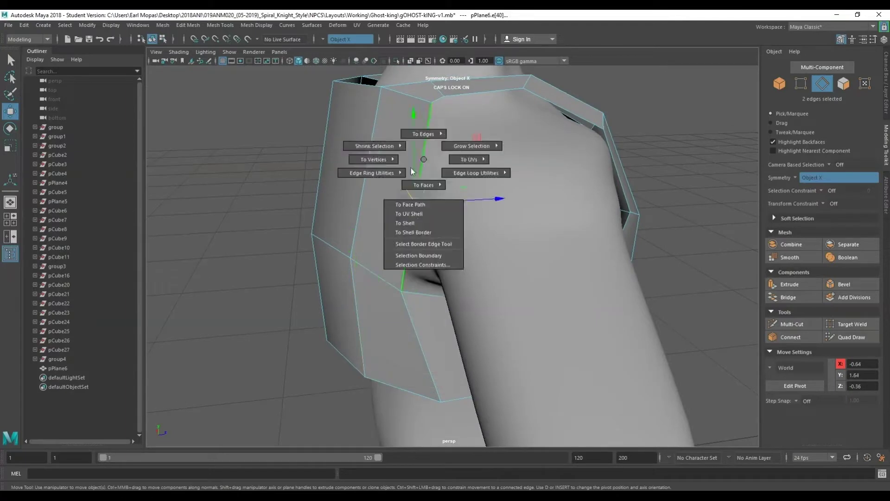
right_click(614, 168)
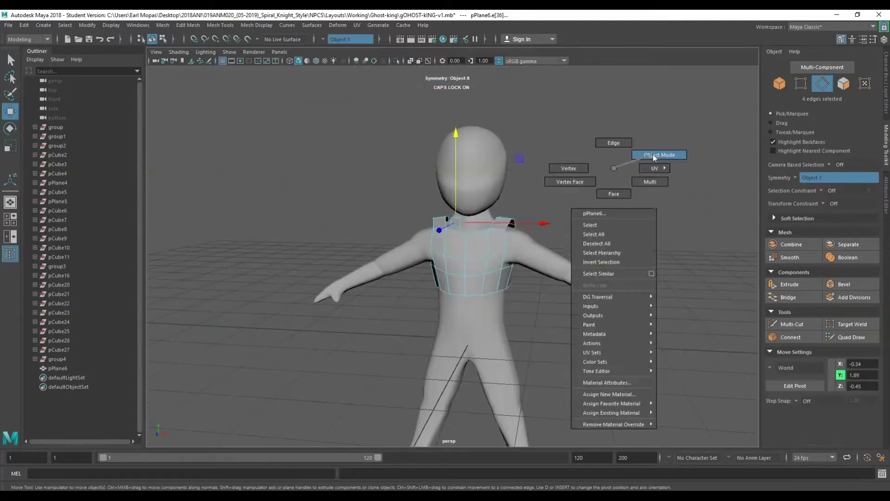
click(654, 158)
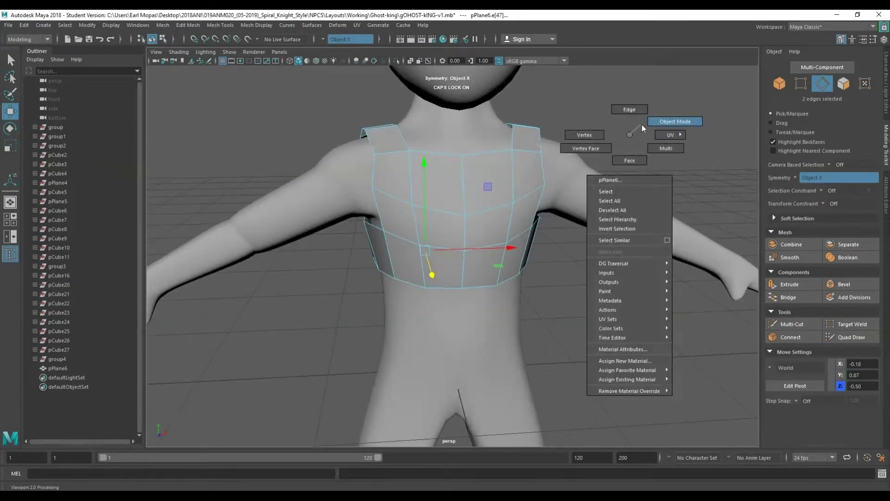
key(ctrl+z)
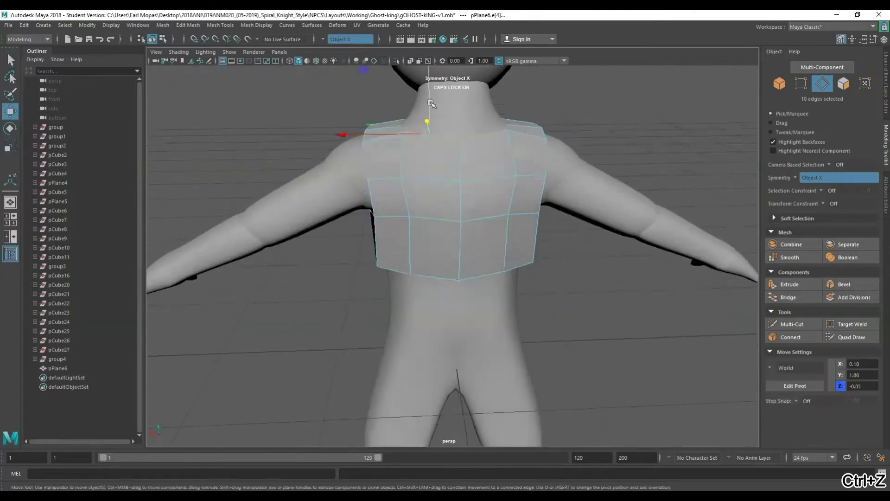
Step: Rotate and move the neck and bottom vest edges to raise a collar
key(r)
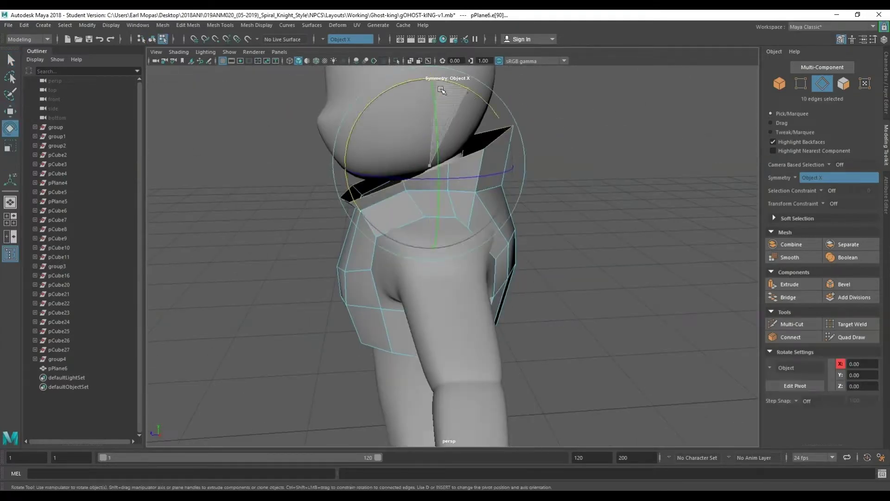
key(r)
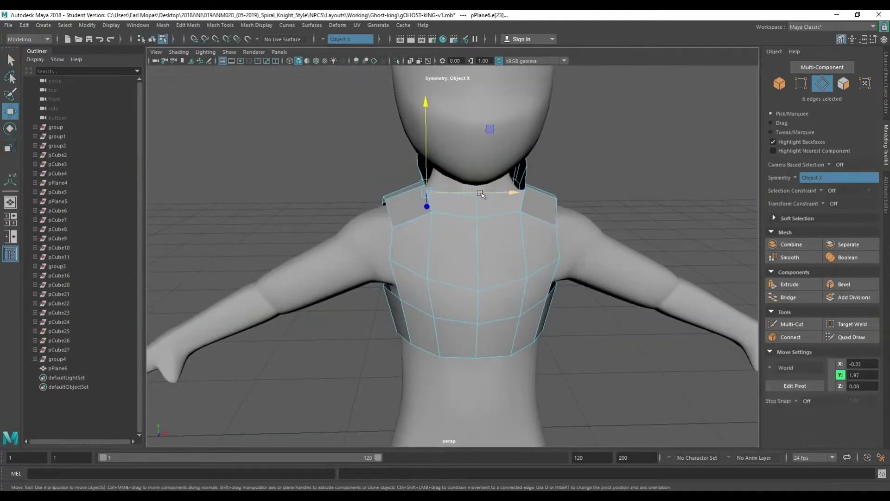
click(467, 286)
key(e)
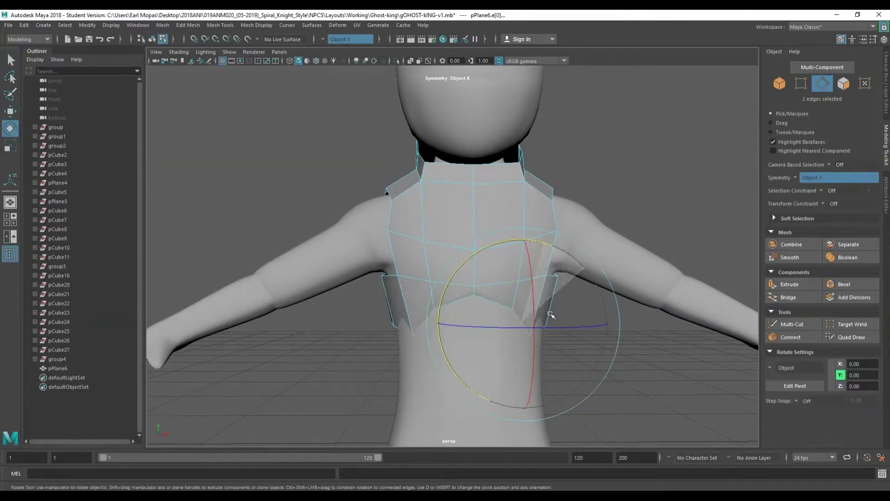
key(w)
alt+drag(551, 314, 526, 183)
key(q)
key(w)
mouse_move(552, 150)
alt+mouse_down()
mouse_move(459, 184)
mouse_move(657, 153)
mouse_move(463, 193)
mouse_move(614, 183)
mouse_move(593, 112)
alt+mouse_up()
key(q)
Step: Scale the front collar faces, then return to whole-object selection of the vest
click(463, 193)
key(r)
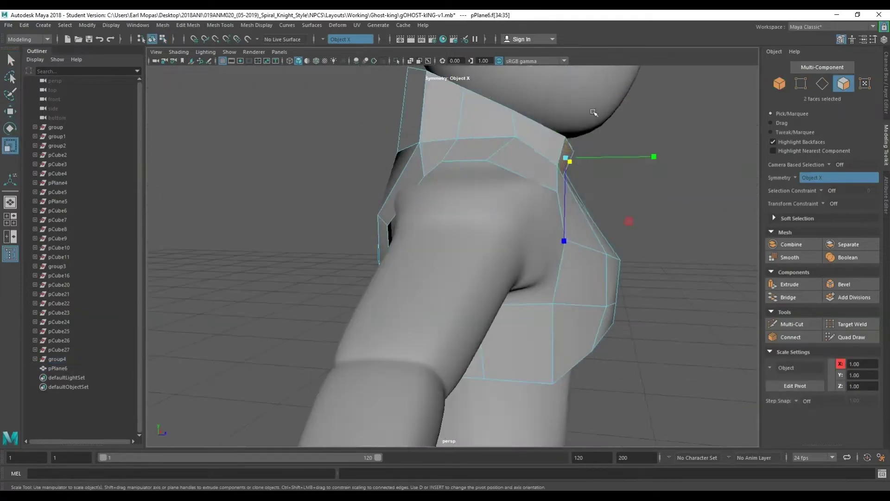
key(q)
key(F8)
mouse_move(588, 179)
alt+mouse_down()
mouse_move(536, 235)
mouse_move(469, 239)
mouse_move(523, 211)
alt+mouse_up()
scroll(470, 254, down, 5)
scroll(523, 212, up, 5)
Step: Select the full armhole edge loop on the vest's shoulder
key(q)
mouse_move(543, 330)
alt+mouse_down()
mouse_move(299, 207)
mouse_move(364, 278)
mouse_move(378, 254)
mouse_move(501, 254)
alt+mouse_up()
click(388, 268)
double_click(378, 254)
Step: Bevel the armhole edge loop, restoring the selection with an undo
shift+right_click(264, 260)
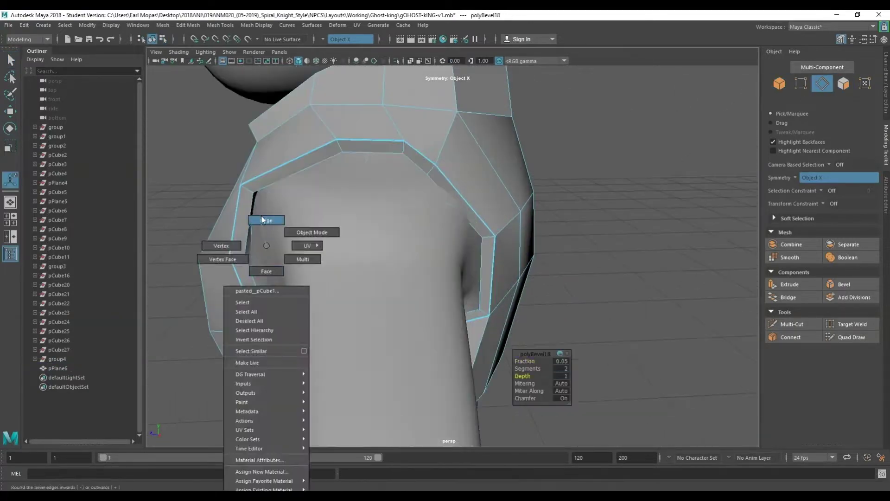
alt+drag(263, 260, 417, 278)
key(ctrl+b)
right_drag(628, 79, 656, 68)
mouse_move(656, 68)
alt+mouse_down()
mouse_move(450, 327)
mouse_move(471, 245)
alt+mouse_up()
key(ctrl+z)
right_drag(472, 245, 471, 229)
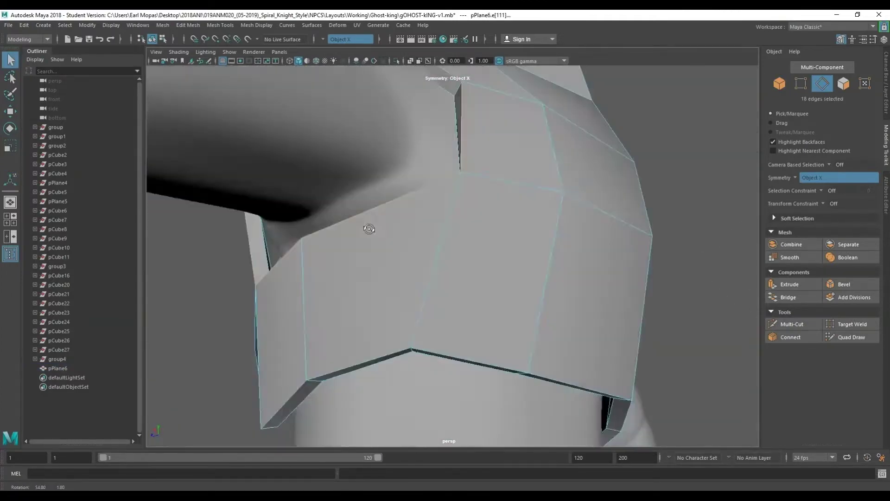
mouse_move(384, 318)
alt+mouse_down()
mouse_move(299, 342)
mouse_move(436, 318)
alt+mouse_up()
Step: Add the collar edge loop to the selection and bevel it as well
shift+double_click(299, 341)
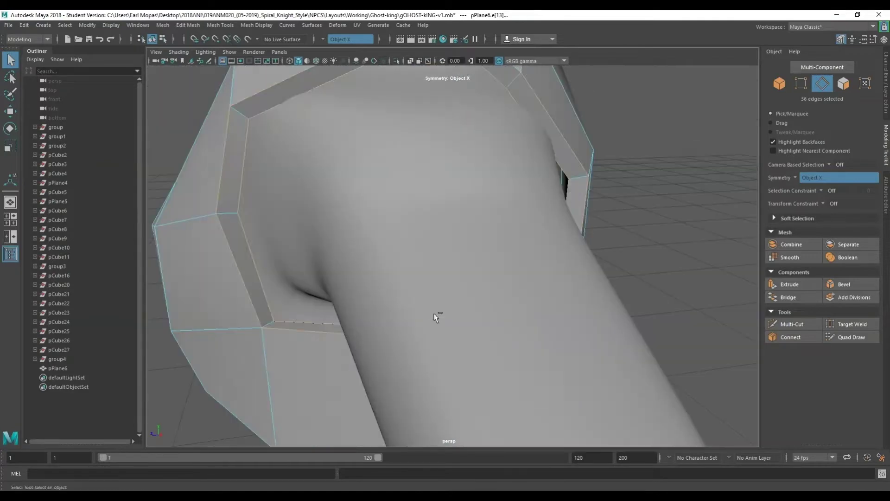
key(q)
mouse_move(560, 364)
alt+mouse_down()
mouse_move(413, 284)
mouse_move(360, 141)
alt+mouse_up()
alt+drag(270, 212, 377, 246)
key(ctrl+b)
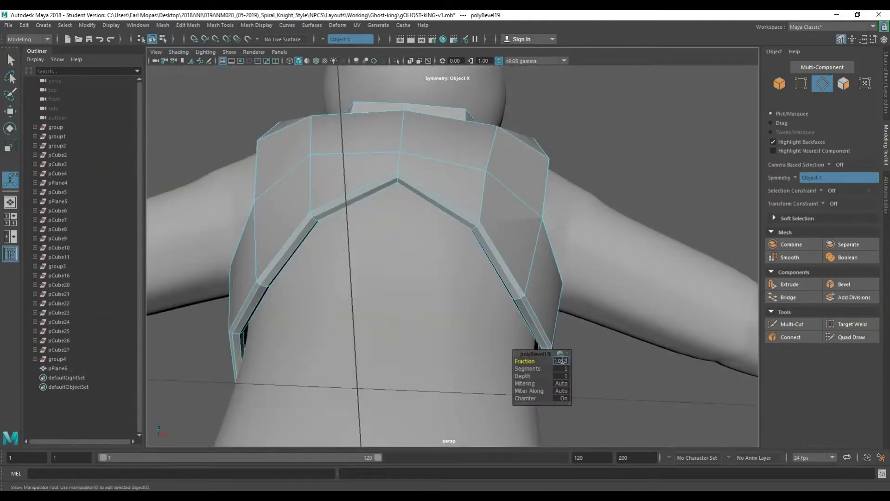
right_drag(601, 122, 617, 115)
mouse_move(616, 116)
alt+mouse_down()
mouse_move(463, 268)
mouse_move(477, 177)
alt+mouse_up()
right_click(477, 176)
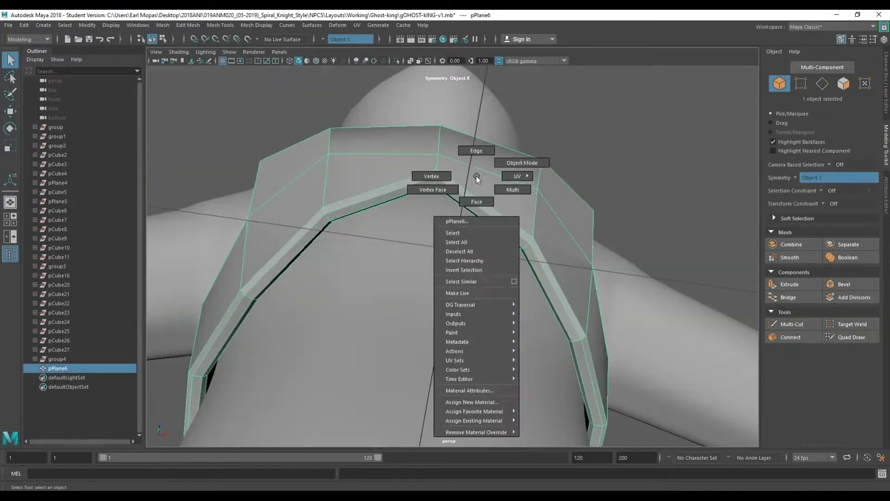
Step: Bevel the vest edges with Fraction 0.05 and 2 segments
scroll(447, 213, down, 5)
right_click(666, 235)
click(713, 223)
alt+drag(713, 223, 458, 216)
right_click(458, 216)
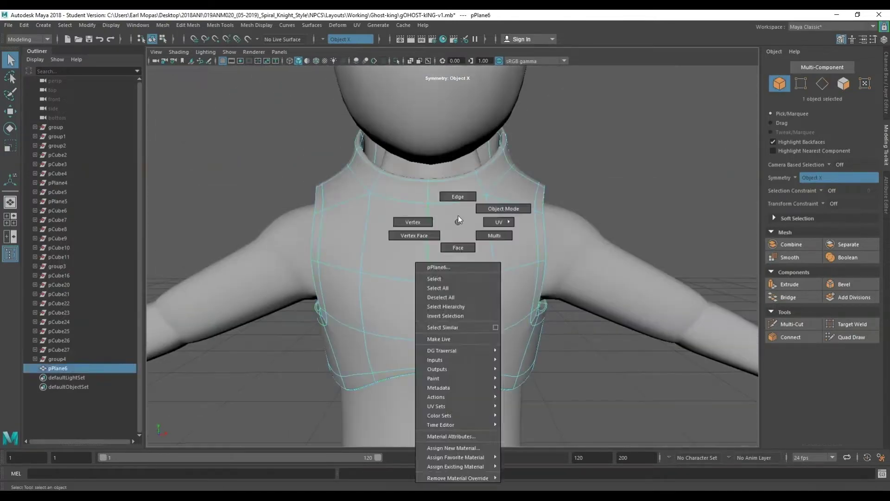
text(.05)
key(Tab)
text(2)
key(Tab)
alt+drag(546, 353, 426, 240)
Step: Undo the bevel and earlier edits, then reselect edges on the vest's side
key(ctrl+z)
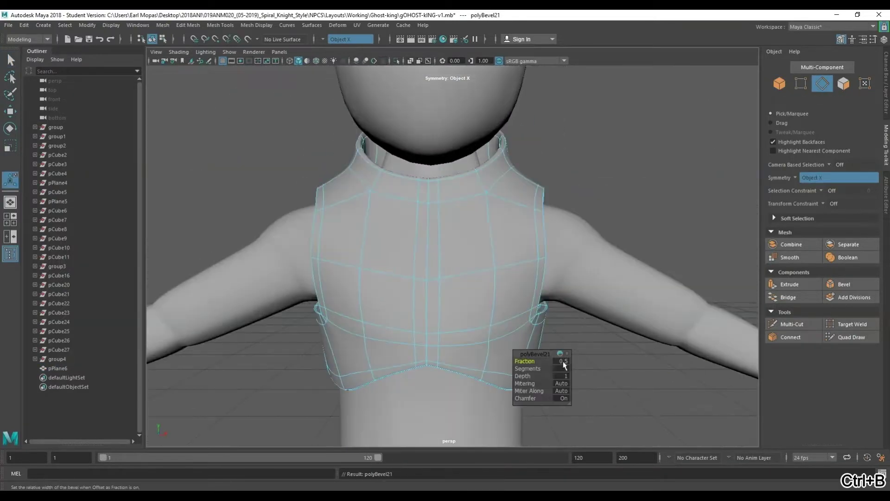
key(ctrl+z)
key(ctrl+z)
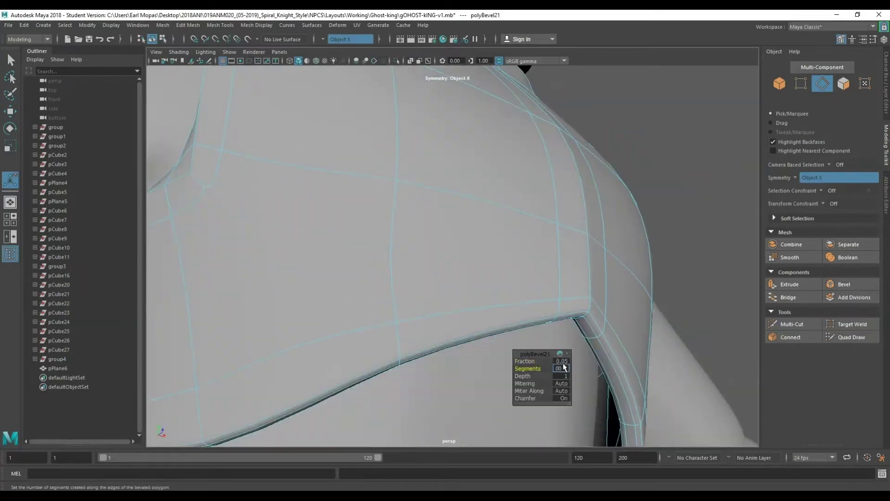
key(ctrl+z)
key(ctrl+z)
Step: Retry the bevel, then undo repeatedly back to the simpler faceted vest
key(ctrl+z)
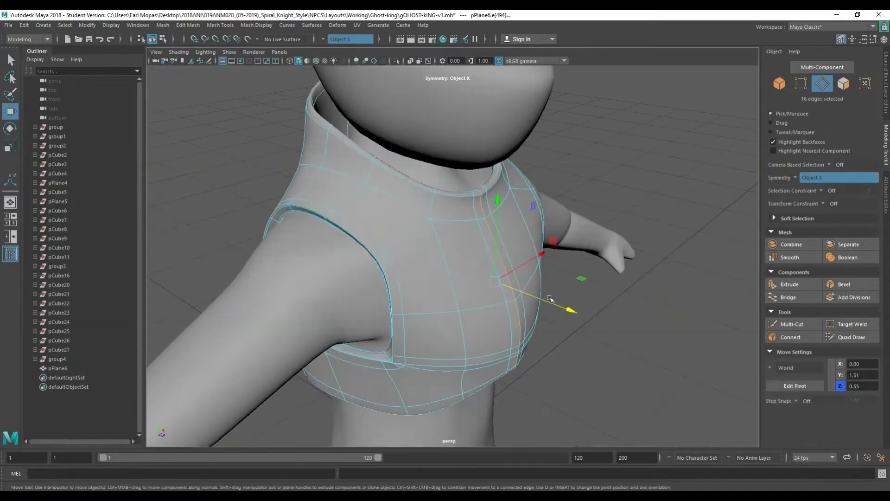
key(ctrl+z)
key(ctrl+z)
right_click(482, 199)
mouse_move(483, 199)
alt+mouse_down()
mouse_move(336, 205)
mouse_move(512, 175)
alt+mouse_up()
key(ctrl+b)
key(ctrl+z)
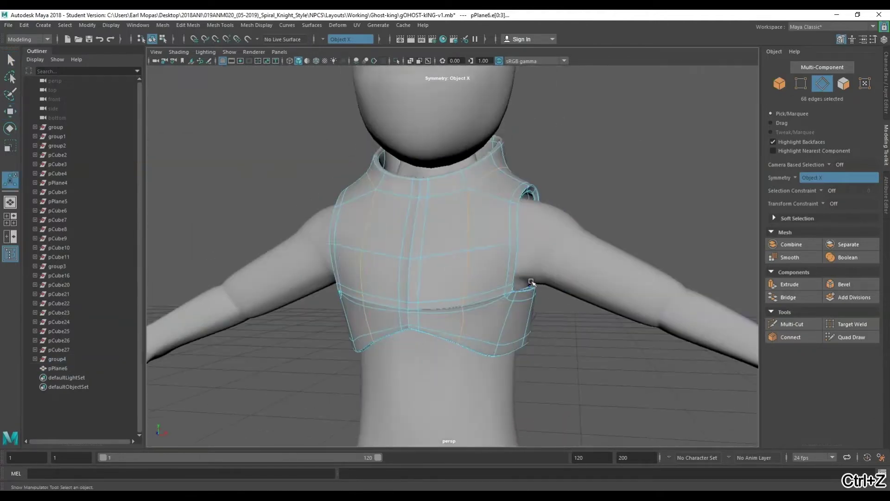
key(ctrl+b)
key(ctrl+z)
key(ctrl+z)
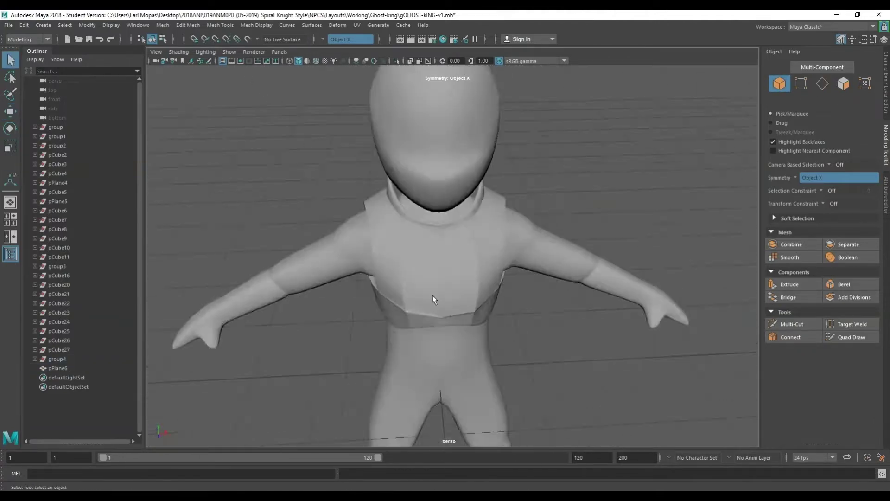
key(ctrl+z)
key(ctrl+z)
key(ctrl+z)
key(ctrl+z)
key(ctrl+z)
key(ctrl+z)
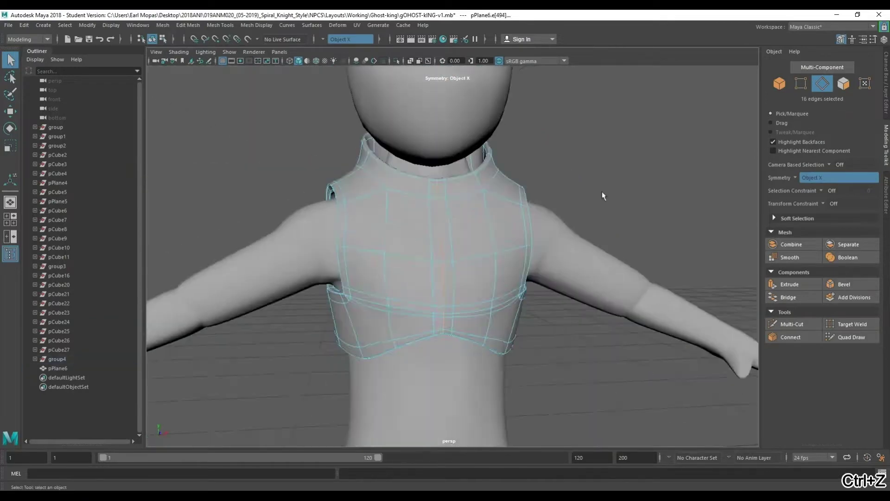
key(ctrl+z)
key(ctrl+z)
key(ctrl+z)
key(ctrl+z)
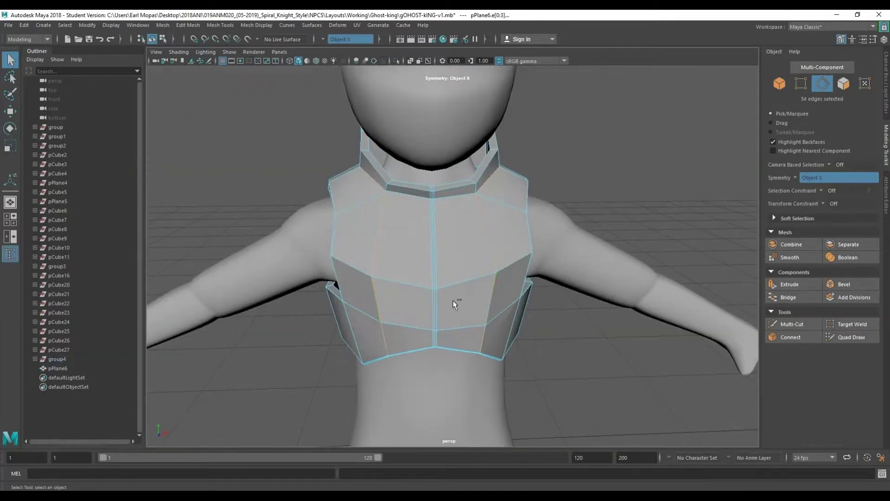
key(ctrl+z)
alt+drag(576, 281, 446, 306)
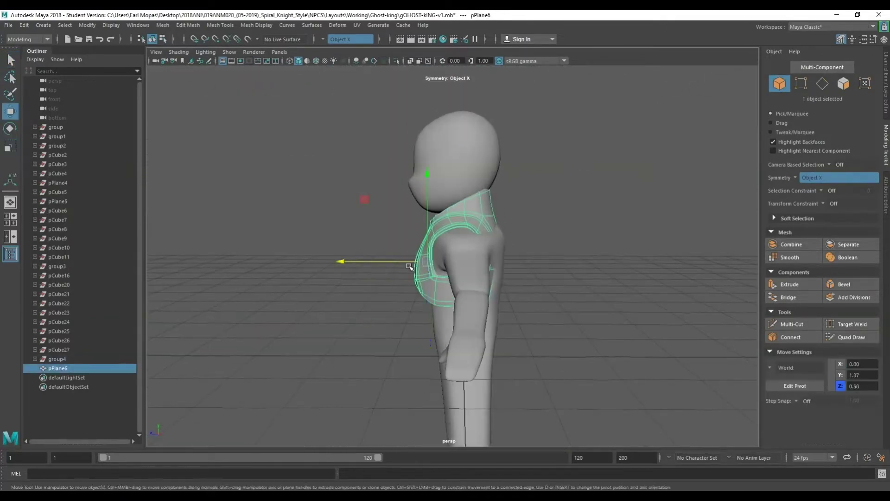
Step: Undo recent edits and test a bevel on the vest edges
key(ctrl+z)
key(ctrl+z)
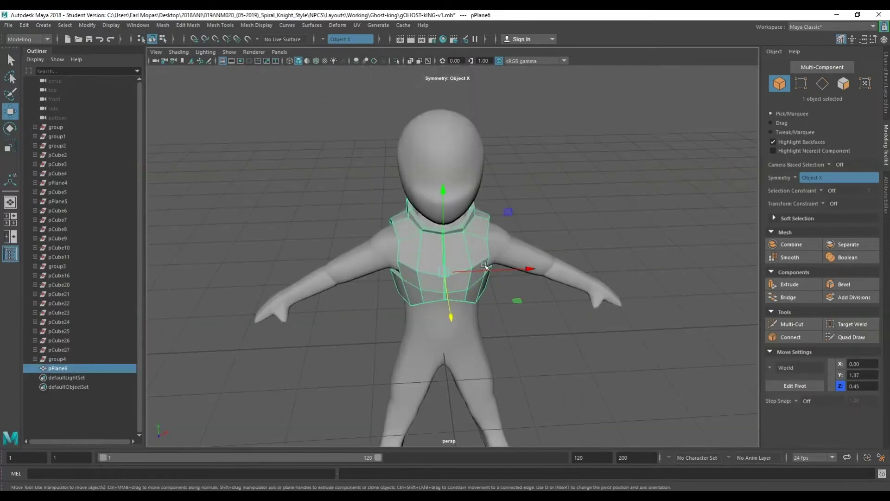
key(ctrl+z)
key(ctrl+z)
key(ctrl+z)
key(ctrl+z)
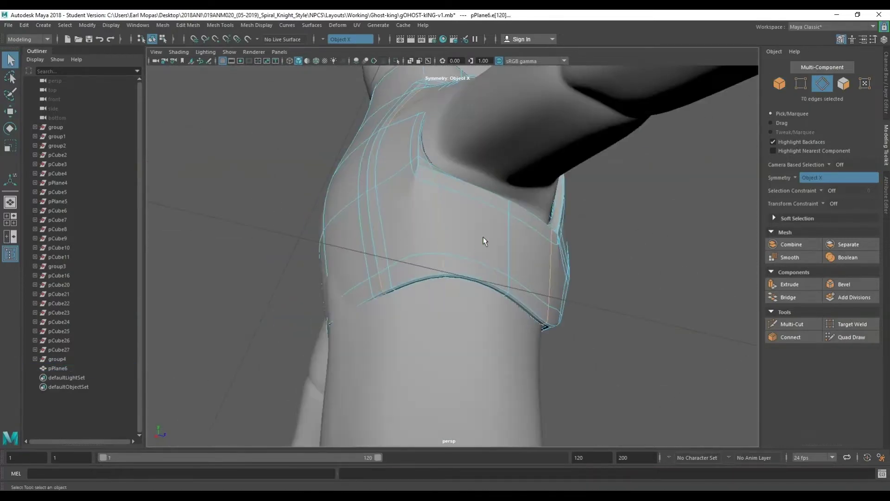
key(ctrl+b)
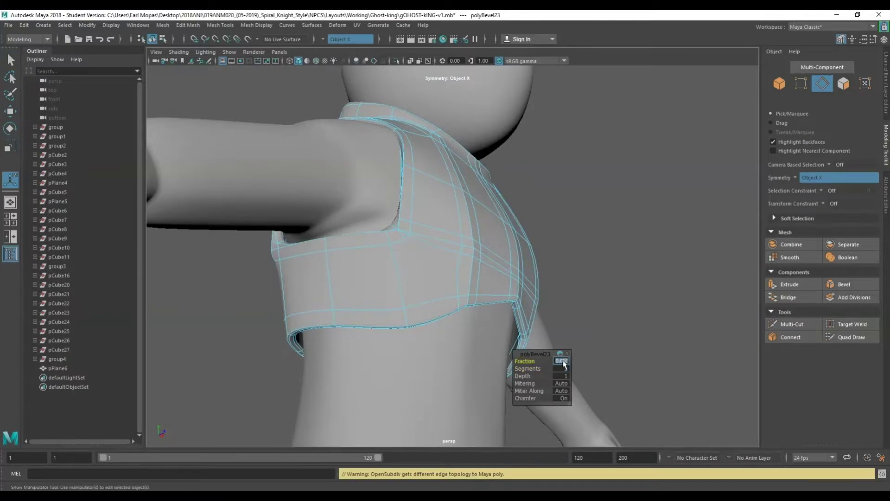
key(ctrl+z)
key(ctrl+z)
key(ctrl+z)
key(ctrl+z)
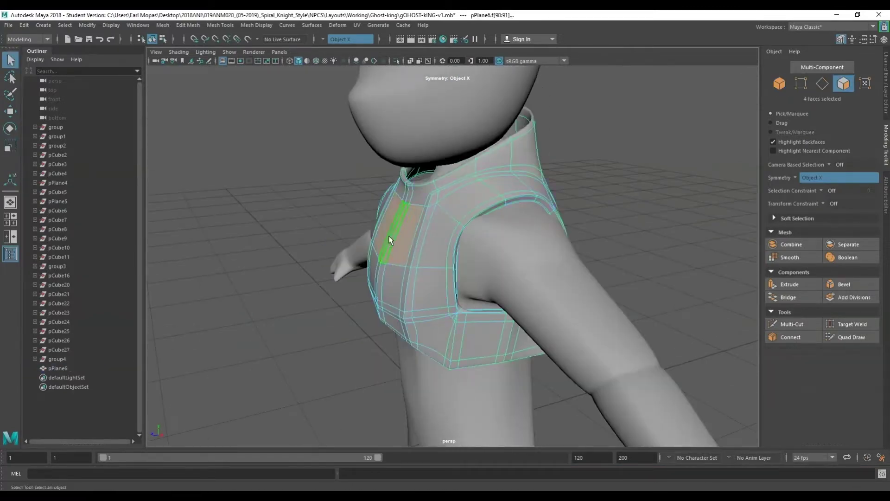
key(ctrl+z)
key(ctrl+z)
key(ctrl+z)
key(ctrl+z)
key(ctrl+z)
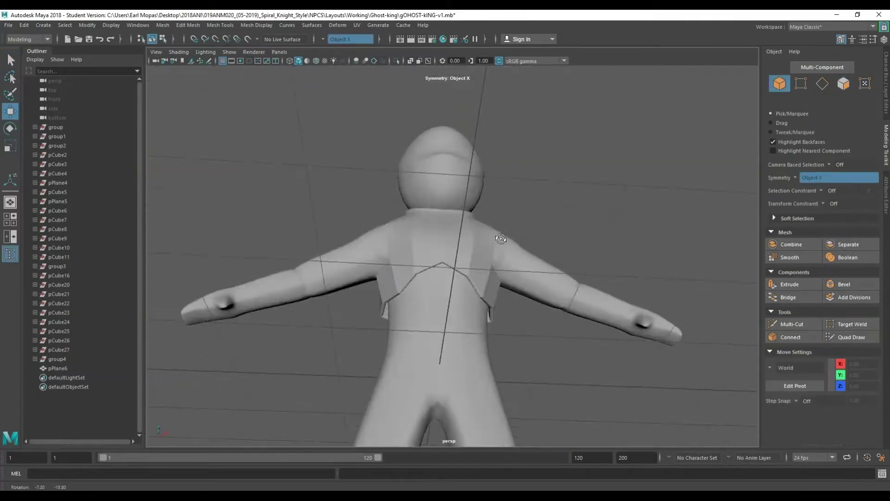
key(ctrl+z)
key(ctrl+z)
Step: Bevel the chest armor edges with two segments
key(space)
click(387, 200)
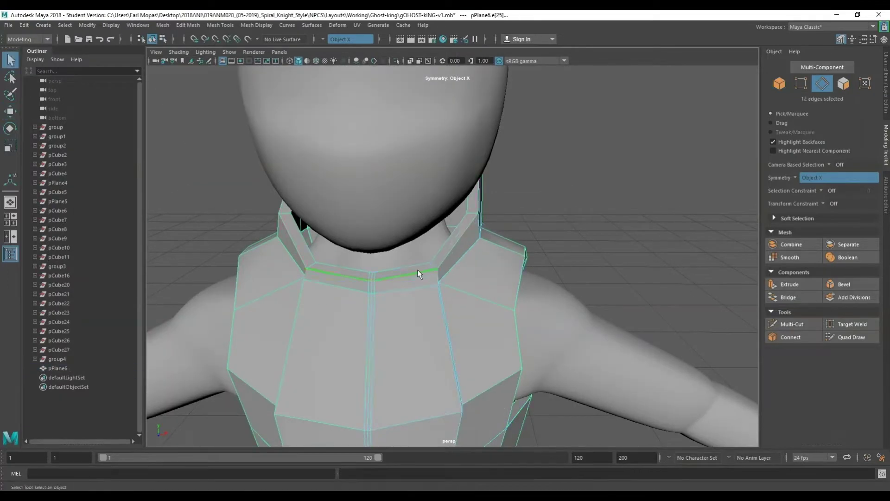
key(ctrl+z)
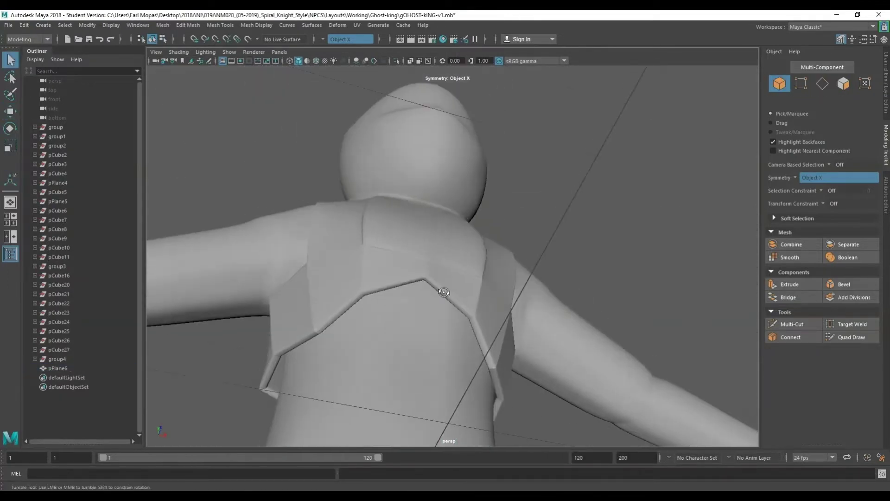
key(ctrl+z)
key(ctrl+z)
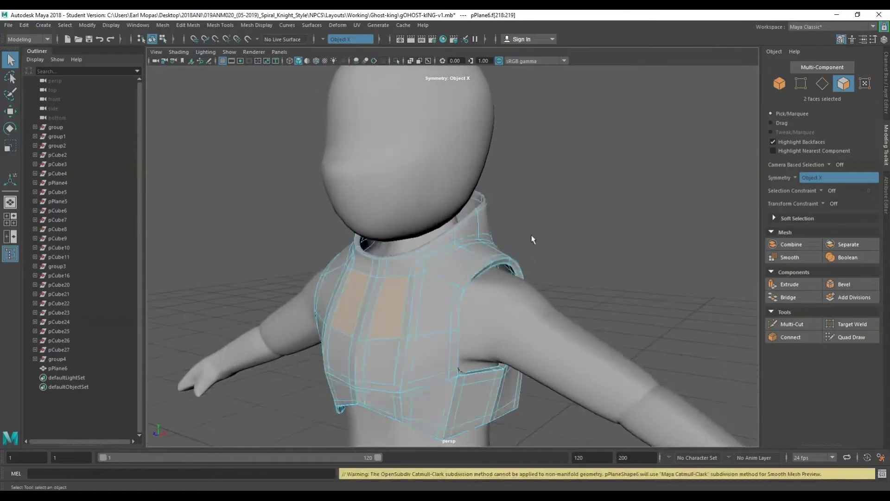
key(ctrl+b)
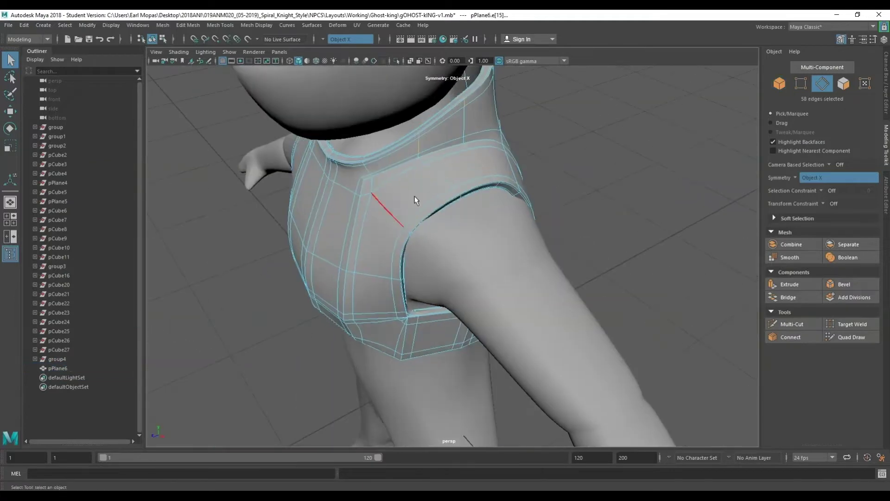
key(ctrl+b)
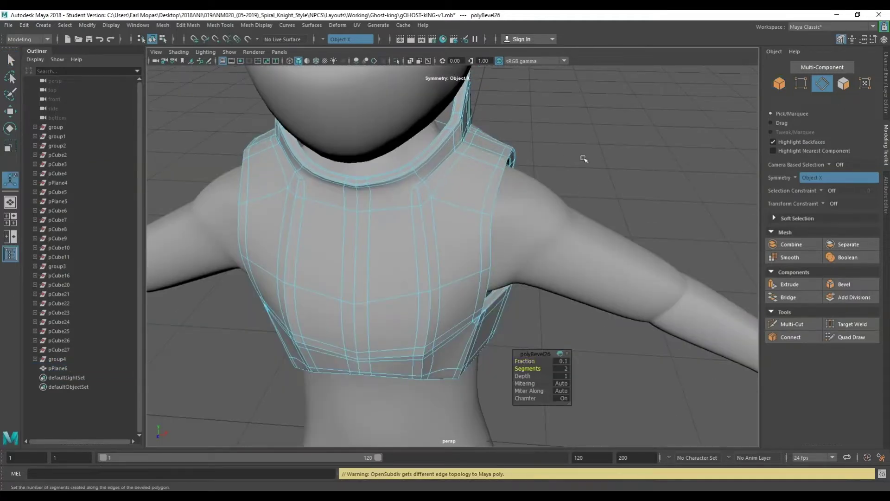
Step: Create a new polygon plane, pPlane7, and move it against the torso side
key(space)
click(527, 318)
mouse_move(424, 249)
alt+mouse_down()
mouse_move(463, 231)
mouse_move(509, 231)
mouse_move(445, 185)
alt+mouse_up()
key(w)
scroll(445, 185, up, 3)
Step: Select an edge of pPlane7 on the shoulder, adjusting its rotation and scale
key(e)
right_drag(455, 175, 455, 157)
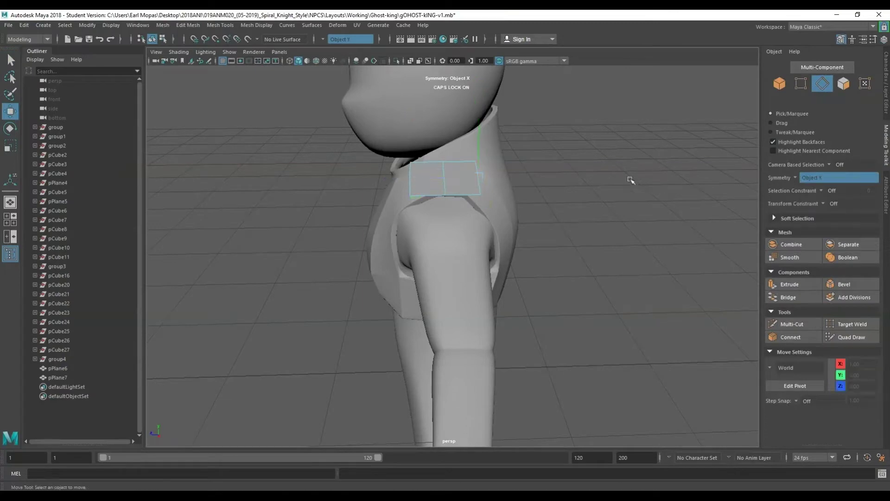
alt+drag(477, 137, 574, 144)
key(r)
key(ctrl+z)
alt+drag(499, 149, 521, 134)
key(q)
click(508, 208)
mouse_move(394, 206)
alt+mouse_down()
mouse_move(507, 219)
mouse_move(348, 179)
mouse_move(387, 209)
alt+mouse_up()
Step: Extrude the plane edge outward and down into a strip over the chest, then extrude again
key(ctrl+e)
drag(560, 243, 612, 254)
mouse_move(549, 203)
alt+mouse_down()
mouse_move(464, 209)
mouse_move(419, 258)
mouse_move(485, 255)
mouse_move(500, 228)
mouse_move(617, 195)
mouse_move(457, 173)
alt+mouse_up()
key(ctrl+e)
key(e)
key(F8)
Step: Extrude the strap edges into a new segment and rotate it into place
mouse_move(465, 137)
alt+mouse_down()
mouse_move(524, 195)
mouse_move(408, 292)
mouse_move(390, 219)
mouse_move(372, 261)
alt+mouse_up()
key(e)
key(w)
key(w)
mouse_move(415, 320)
alt+mouse_down()
mouse_move(478, 245)
mouse_move(464, 250)
mouse_move(485, 238)
alt+mouse_up()
key(e)
key(ctrl+e)
mouse_move(407, 278)
mouse_down()
mouse_move(407, 306)
mouse_move(541, 252)
mouse_up()
key(e)
key(q)
Step: Move and rotate selected faces of the shoulder plate to angle it
alt+drag(524, 285, 822, 151)
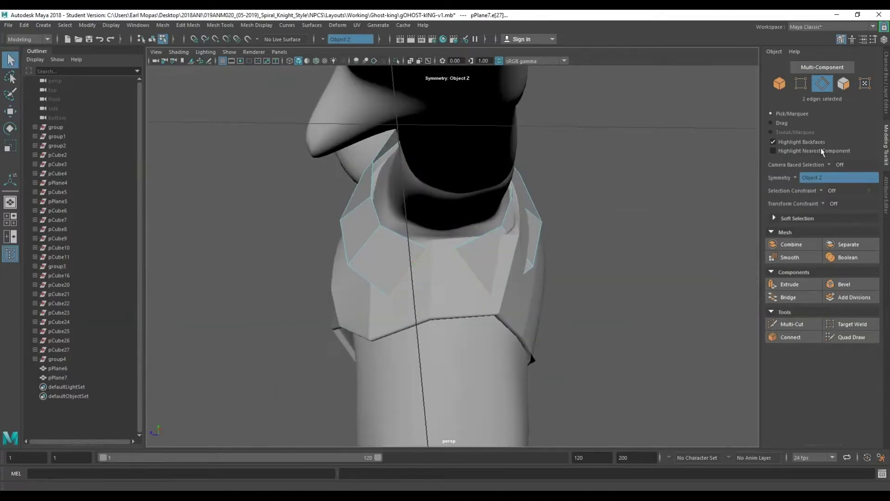
right_drag(551, 262, 552, 259)
key(w)
alt+drag(552, 260, 507, 236)
key(e)
alt+drag(515, 278, 569, 216)
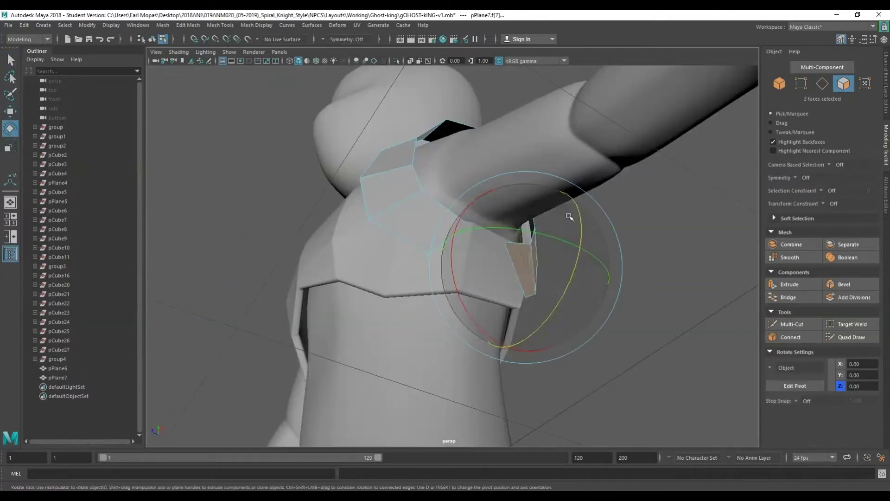
mouse_move(504, 255)
alt+mouse_down()
mouse_move(595, 171)
mouse_move(483, 247)
alt+mouse_up()
key(t)
Step: Extrude two edges of the plate and scale the new edges
right_drag(537, 334, 538, 315)
mouse_move(537, 315)
alt+mouse_down()
mouse_move(502, 294)
mouse_move(471, 225)
alt+mouse_up()
click(500, 294)
key(F8)
key(w)
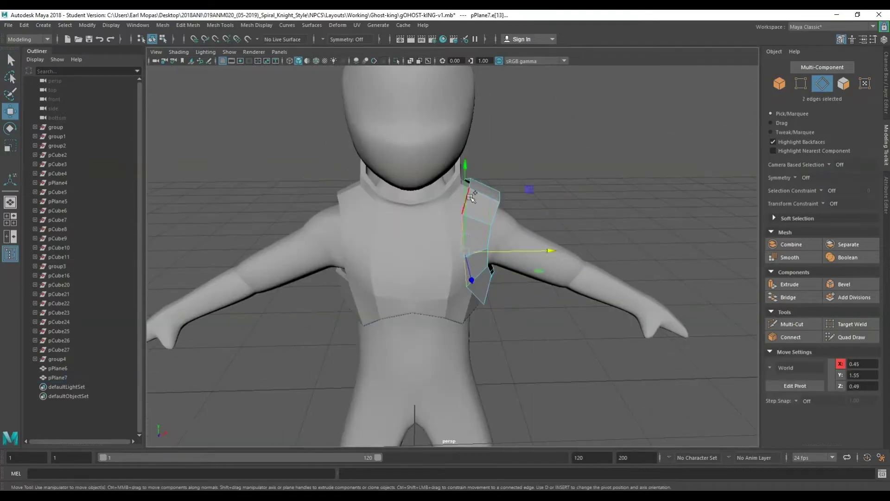
key(ctrl+e)
alt+drag(471, 214, 498, 282)
key(r)
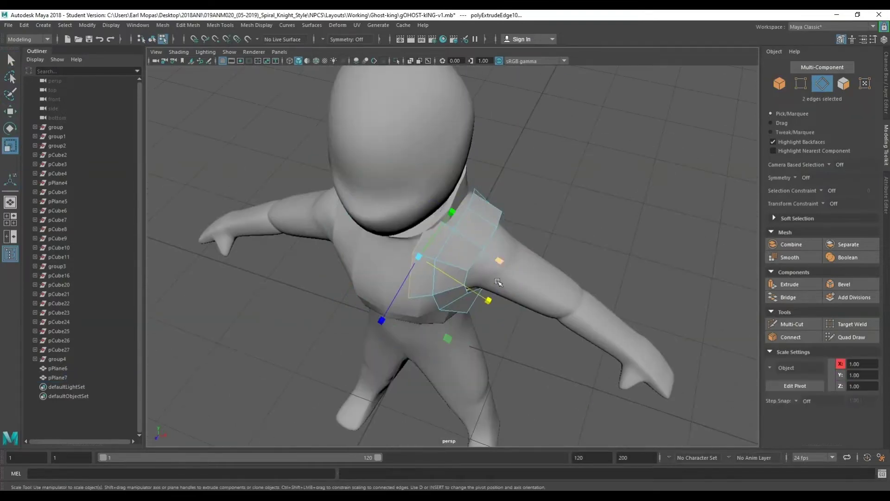
key(w)
Step: Select further edges along the front of the shoulder plate
mouse_move(454, 232)
alt+mouse_down()
mouse_move(492, 218)
mouse_move(456, 185)
alt+mouse_up()
click(454, 181)
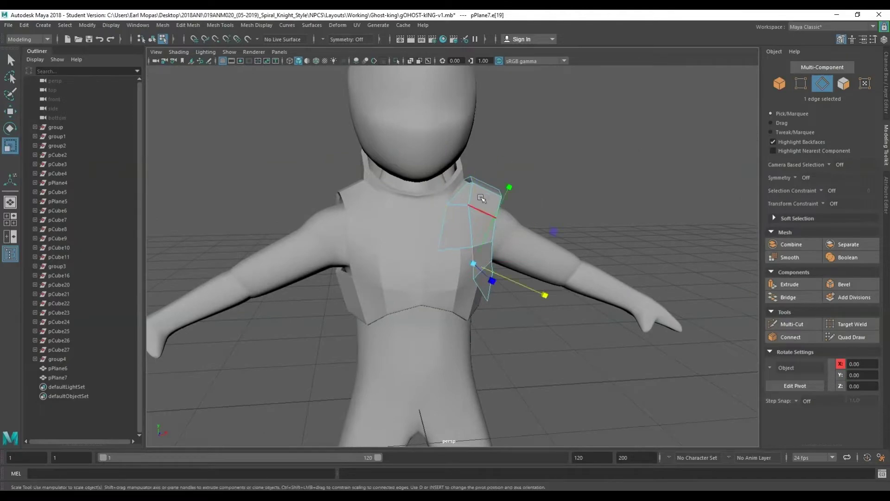
mouse_move(516, 250)
alt+mouse_down()
mouse_move(448, 201)
mouse_move(575, 140)
alt+mouse_up()
click(448, 201)
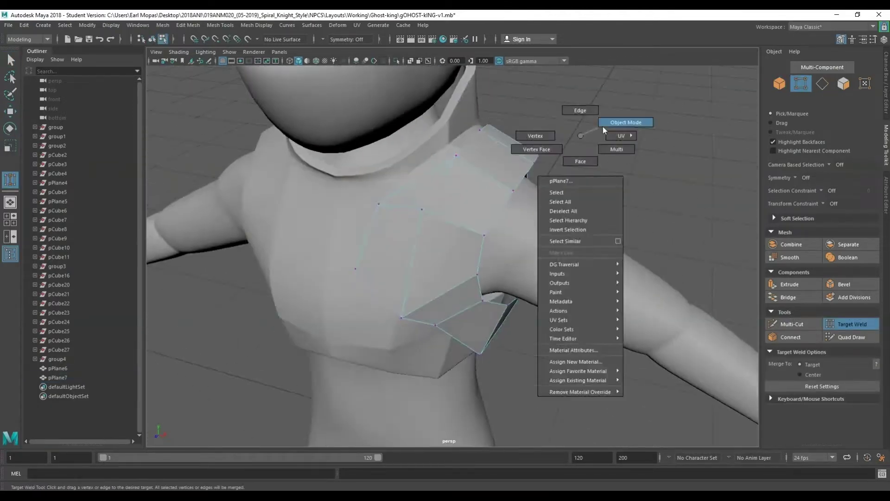
right_drag(575, 139, 612, 124)
key(q)
mouse_move(533, 176)
alt+mouse_down()
mouse_move(484, 159)
mouse_move(432, 209)
alt+mouse_up()
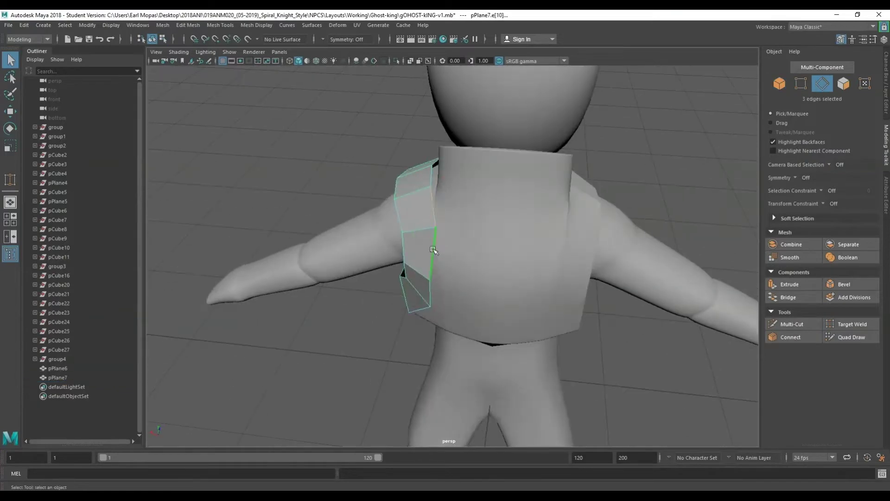
Step: Extrude the selected plate edges and rotate and move them into shape
key(ctrl+e)
key(e)
alt+drag(433, 251, 510, 192)
key(w)
alt+drag(527, 140, 468, 190)
alt+drag(507, 165, 442, 232)
Step: Try extruding the plate's faces for thickness, then undo it
key(F9)
mouse_move(681, 305)
alt+mouse_down()
mouse_move(586, 302)
mouse_move(520, 268)
mouse_move(540, 274)
mouse_move(508, 154)
alt+mouse_up()
key(ctrl+F11)
key(ctrl+e)
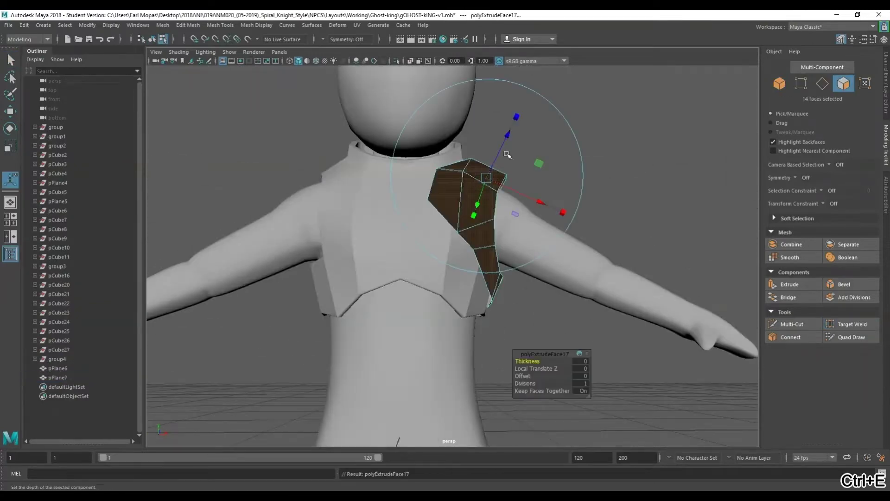
key(ctrl+z)
mouse_move(583, 365)
alt+mouse_down()
mouse_move(628, 193)
mouse_move(602, 171)
mouse_move(618, 369)
mouse_move(533, 232)
mouse_move(464, 167)
mouse_move(510, 195)
mouse_move(463, 208)
mouse_move(486, 223)
mouse_move(495, 217)
mouse_move(463, 231)
mouse_move(494, 251)
alt+mouse_up()
Step: Move a vertex of the shoulder plate to refine its faceted shape
key(F9)
key(w)
click(462, 163)
key(F8)
scroll(495, 250, down, 3)
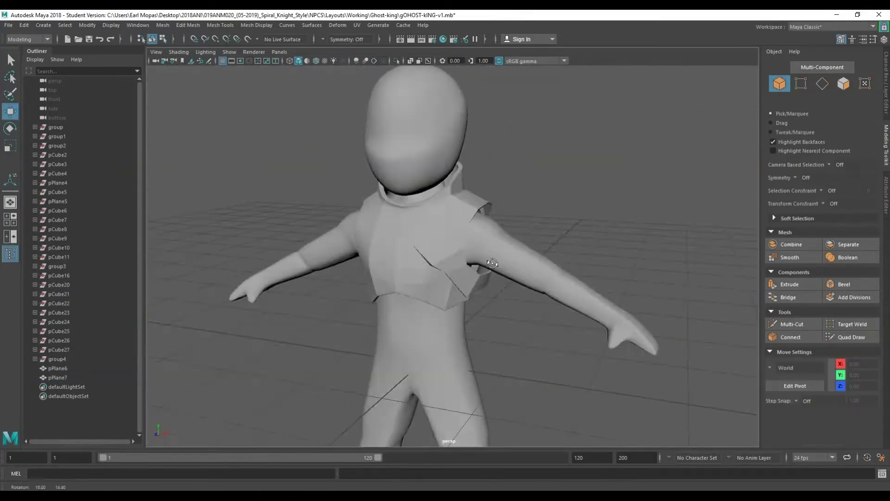
key(space)
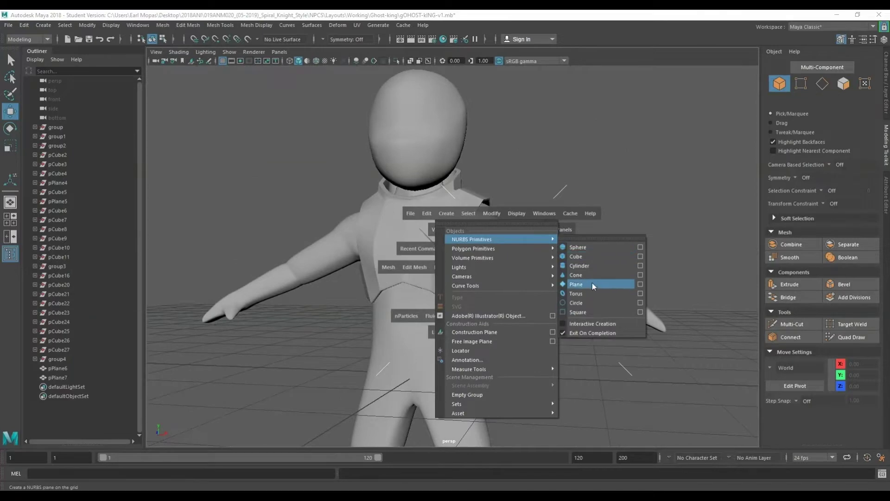
Step: Create a new polygon plane (pPlane8), undoing an accidental NURBS plane
click(591, 282)
alt+drag(592, 282, 572, 250)
key(ctrl+z)
key(space)
click(464, 204)
click(599, 293)
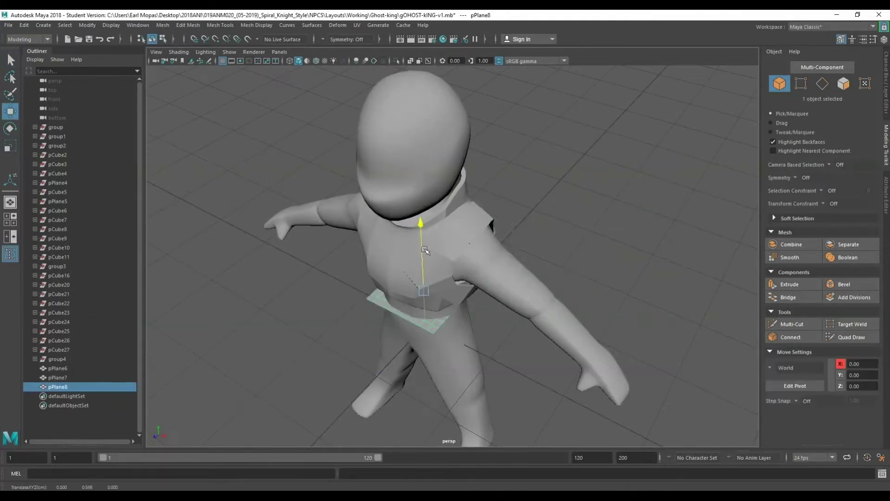
Step: Set the new plane's modeling Symmetry to Object Z
click(886, 83)
alt+drag(510, 208, 574, 167)
key(q)
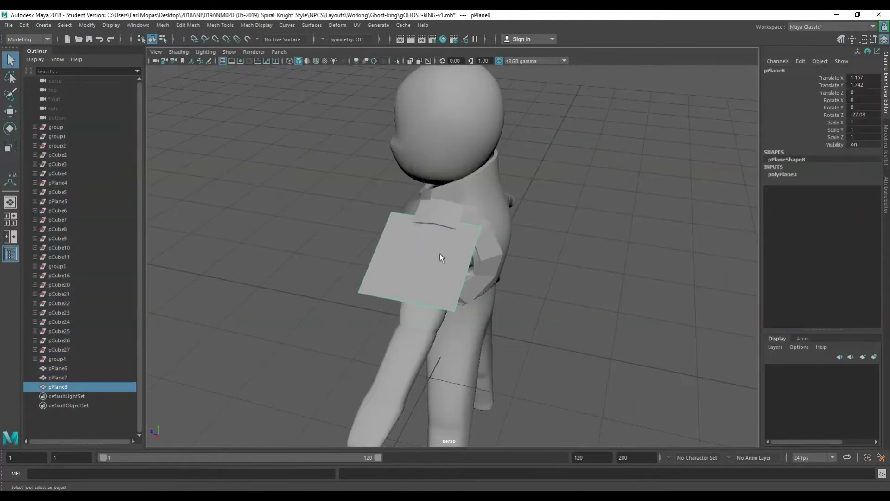
click(886, 143)
click(840, 178)
click(791, 206)
alt+drag(464, 232, 554, 287)
key(r)
key(w)
Step: Try selecting the chest armor and shoulder plate, then undo the selection
alt+drag(542, 255, 362, 189)
click(482, 222)
shift+click(456, 186)
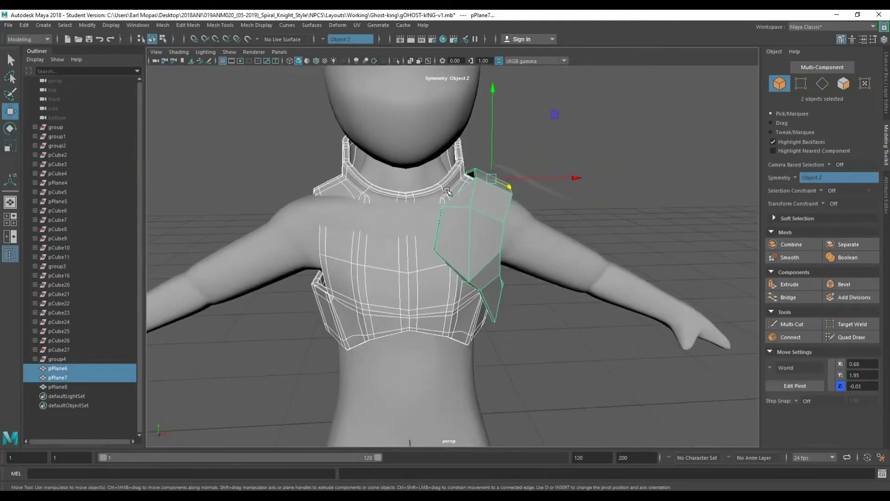
alt+drag(455, 186, 524, 205)
scroll(524, 205, down, 5)
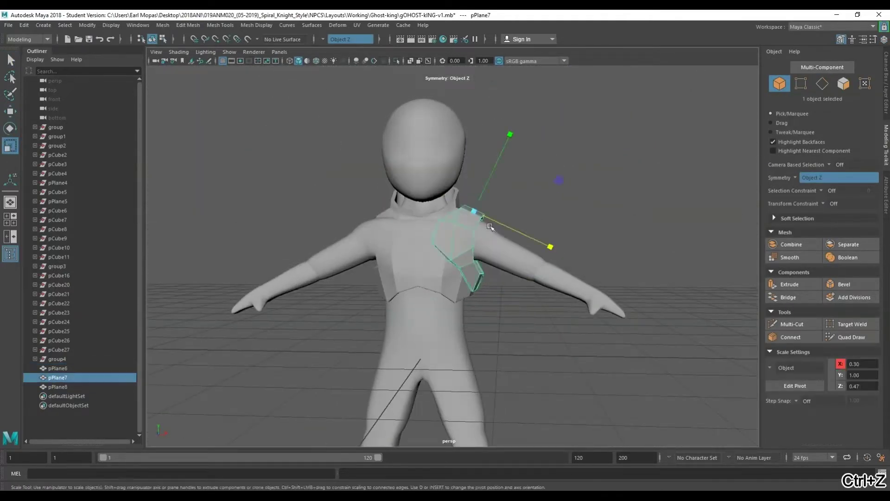
key(ctrl+z)
key(ctrl+z)
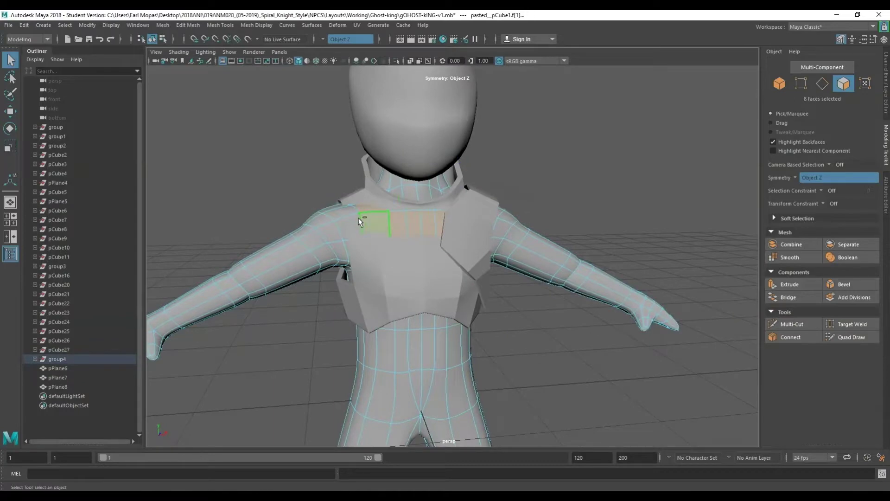
key(w)
Step: Select several edges of the new plane on the shoulder
alt+drag(371, 210, 505, 293)
mouse_move(434, 254)
alt+mouse_down()
mouse_move(552, 178)
mouse_move(457, 221)
alt+mouse_up()
right_drag(457, 222, 425, 219)
click(417, 225)
mouse_move(417, 225)
alt+mouse_down()
mouse_move(533, 218)
mouse_move(487, 194)
alt+mouse_up()
key(q)
click(487, 194)
mouse_move(484, 260)
alt+mouse_down()
mouse_move(546, 167)
mouse_move(516, 198)
alt+mouse_up()
shift+click(547, 166)
Step: Move, rotate and scale the selected edges to wrap the upper arm
key(w)
shift+click(500, 229)
key(e)
alt+drag(501, 229, 491, 145)
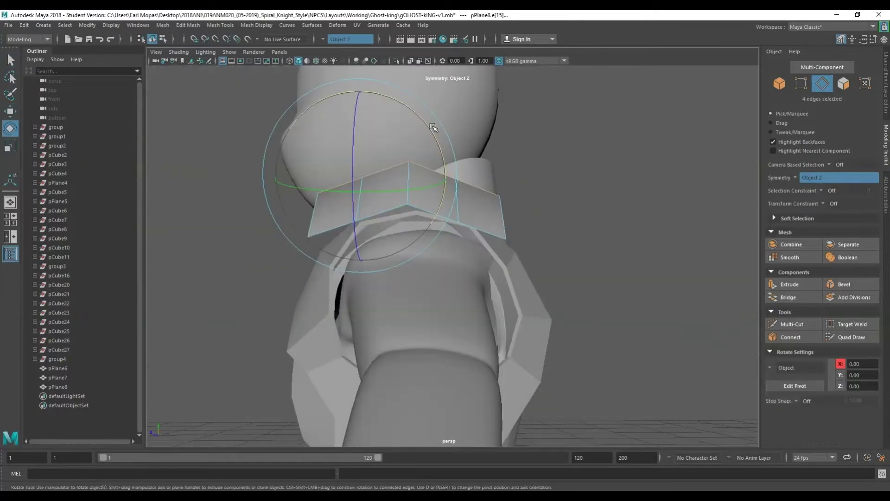
key(w)
mouse_move(497, 213)
alt+mouse_down()
mouse_move(458, 260)
mouse_move(530, 218)
alt+mouse_up()
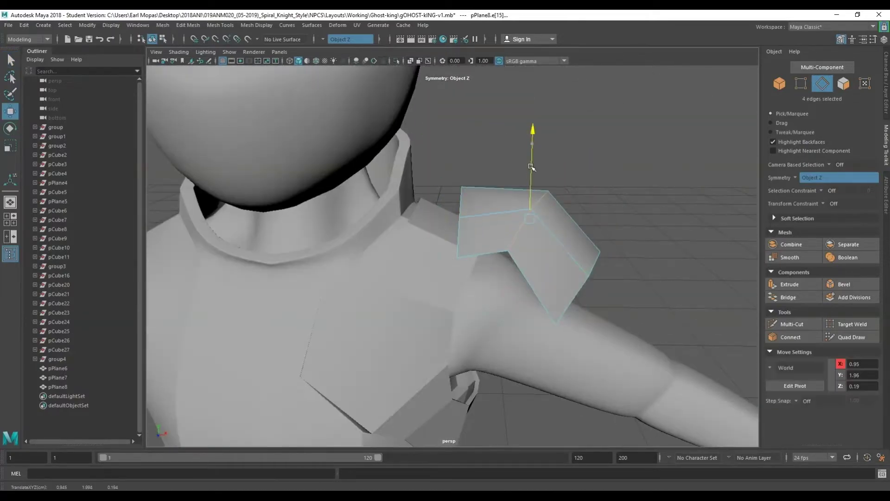
key(r)
alt+drag(530, 177, 312, 262)
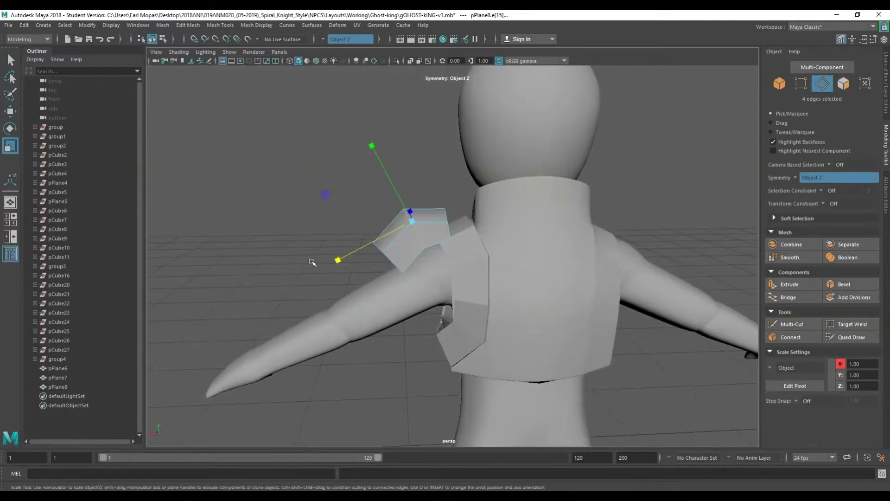
key(w)
alt+drag(311, 262, 469, 334)
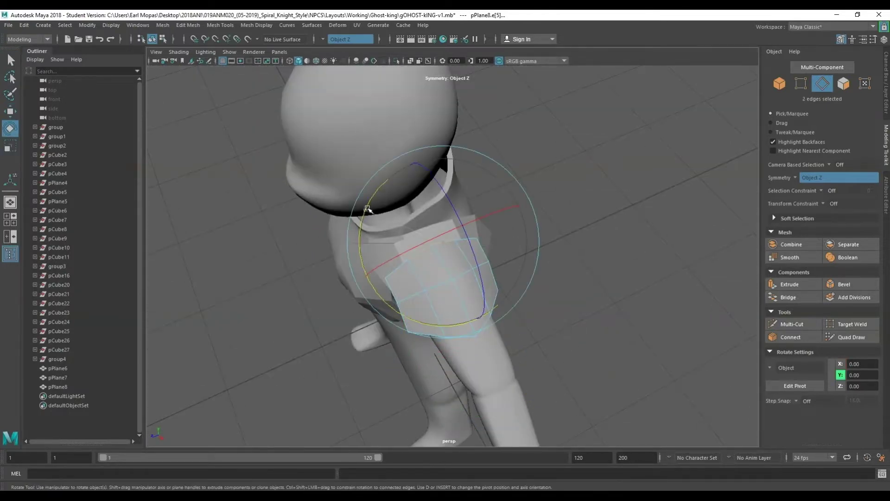
Step: Select two edges, then lower the whole shoulder piece slightly
key(w)
alt+drag(368, 209, 523, 228)
click(397, 292)
mouse_move(474, 193)
alt+mouse_down()
mouse_move(396, 292)
mouse_move(440, 269)
mouse_move(489, 201)
mouse_move(488, 209)
alt+mouse_up()
key(F8)
key(w)
alt+drag(488, 209, 507, 240)
Step: Try extruding the shoulder piece's edges, then undo the extrusion
mouse_move(493, 200)
alt+mouse_down()
mouse_move(468, 239)
mouse_move(463, 278)
mouse_move(477, 328)
alt+mouse_up()
right_click(477, 327)
key(ctrl+z)
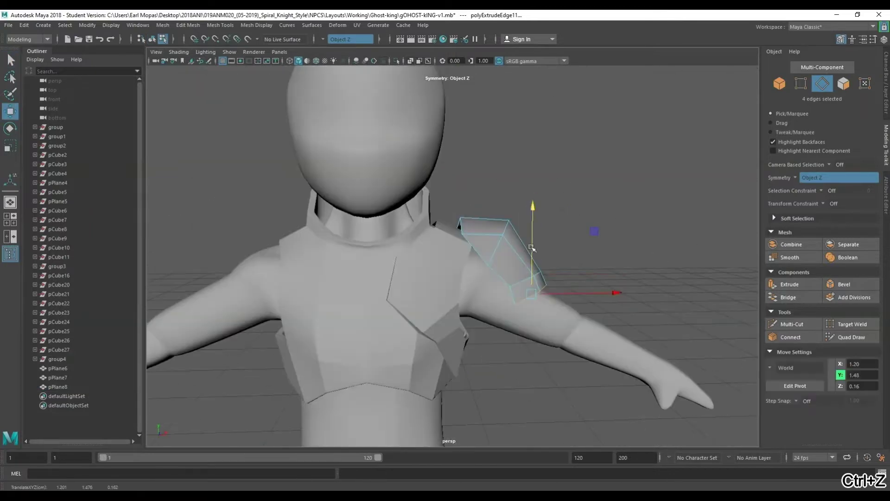
key(r)
alt+drag(531, 248, 373, 323)
mouse_move(397, 199)
alt+mouse_down()
mouse_move(408, 278)
mouse_move(449, 260)
mouse_move(468, 218)
mouse_move(433, 210)
alt+mouse_up()
key(ctrl+e)
key(ctrl+z)
mouse_move(443, 246)
alt+mouse_down()
mouse_move(459, 222)
mouse_move(477, 235)
alt+mouse_up()
key(e)
key(q)
Step: Rotate and move the pauldron's top edges, adding more edges to the selection
mouse_move(389, 232)
alt+mouse_down()
mouse_move(417, 222)
mouse_move(366, 263)
mouse_move(531, 264)
mouse_move(533, 214)
alt+mouse_up()
key(e)
key(w)
shift+click(477, 245)
right_drag(533, 214, 575, 197)
right_drag(434, 214, 440, 189)
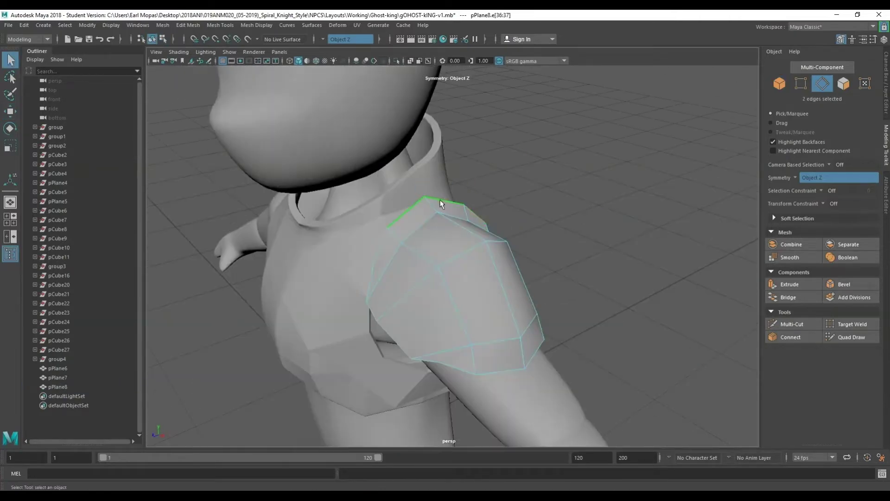
Step: Tilt the shoulder pad's extruded flap edge and select an edge on the pad
alt+drag(413, 150, 477, 147)
alt+drag(425, 99, 453, 162)
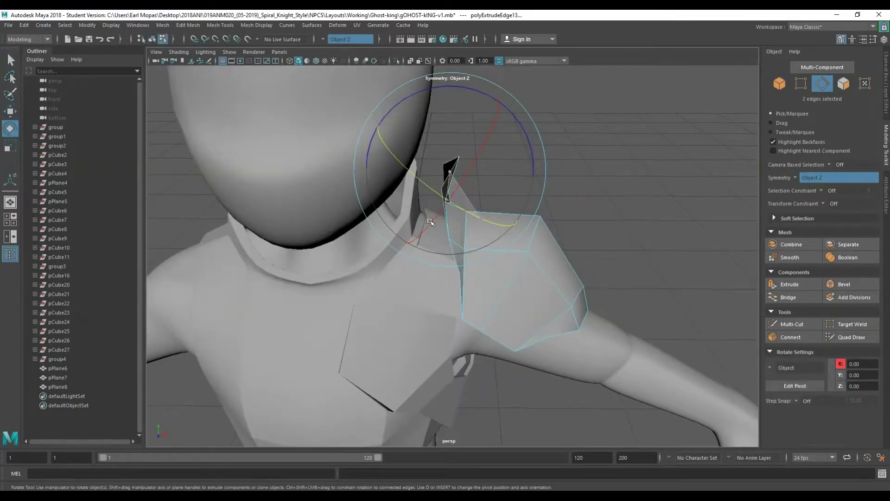
key(ctrl+z)
mouse_move(415, 232)
alt+mouse_down()
mouse_move(437, 234)
mouse_move(531, 172)
mouse_move(464, 181)
mouse_move(482, 227)
alt+mouse_up()
key(q)
mouse_move(412, 234)
alt+mouse_down()
mouse_move(469, 193)
mouse_move(584, 165)
mouse_move(501, 199)
alt+mouse_up()
key(q)
click(502, 200)
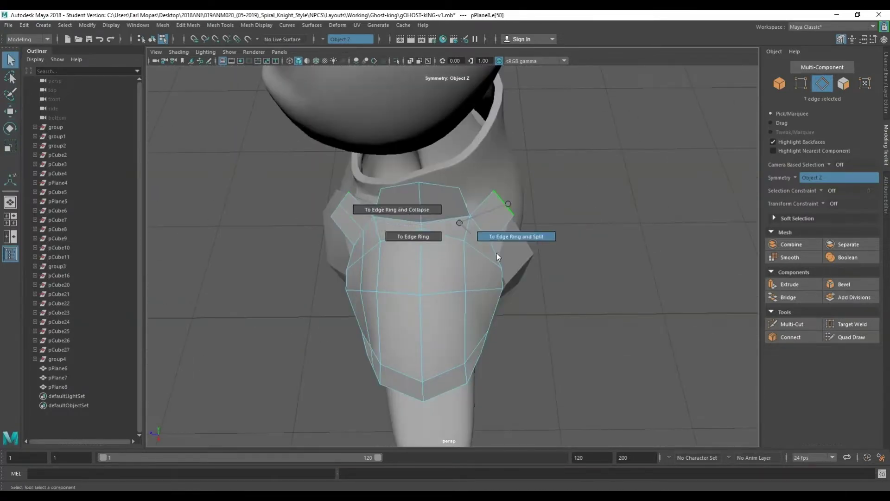
Step: Try extruding the shoulder pad edges backward, then undo the move and the extrusion
mouse_move(417, 179)
alt+mouse_down()
mouse_move(492, 195)
mouse_move(554, 230)
mouse_move(418, 241)
mouse_move(303, 277)
alt+mouse_up()
key(w)
key(ctrl+e)
drag(497, 249, 503, 249)
mouse_move(503, 249)
alt+mouse_down()
mouse_move(510, 287)
mouse_move(464, 264)
alt+mouse_up()
key(ctrl+z)
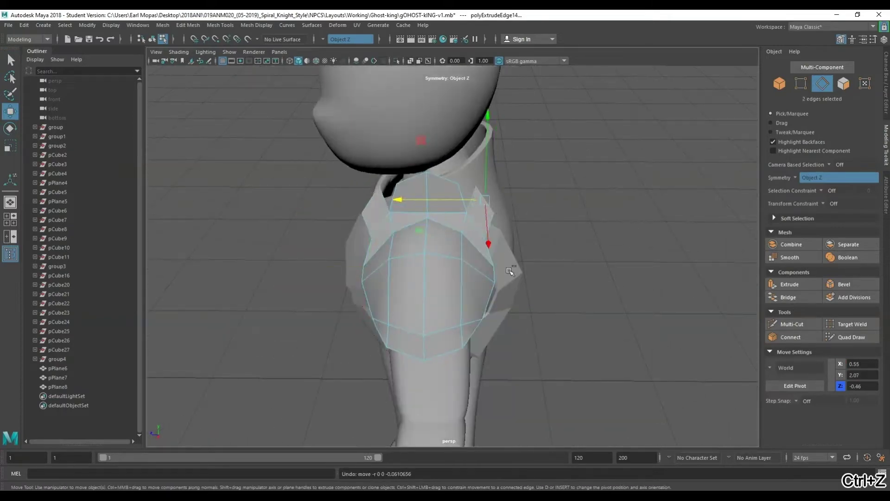
alt+drag(396, 270, 416, 269)
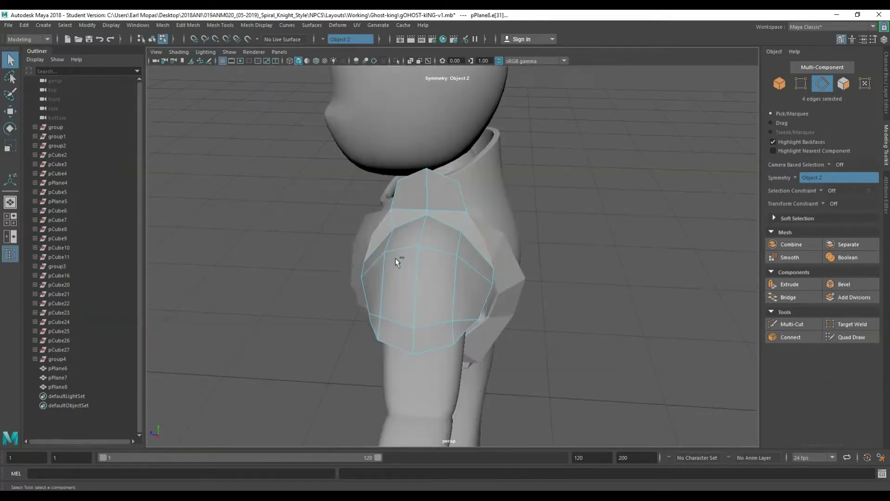
key(ctrl+z)
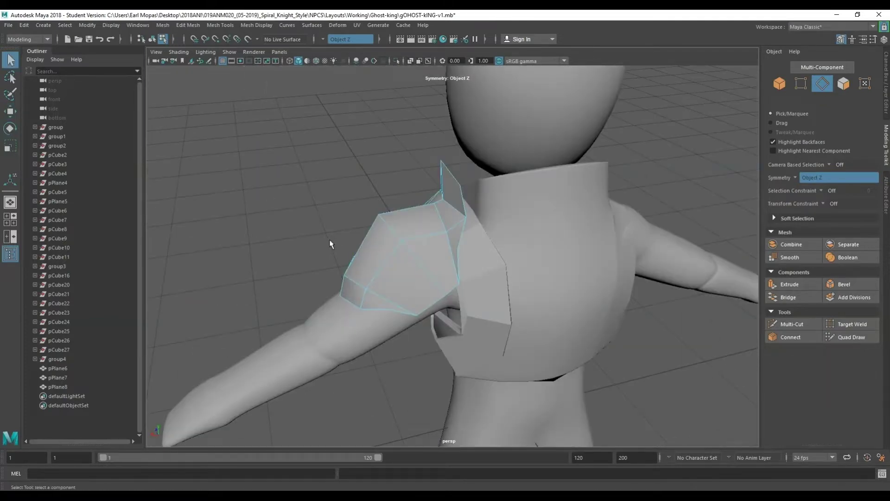
Step: Re-extrude the two top edges upward into a pointed flap, undoing a bad rotation
mouse_move(330, 244)
alt+mouse_down()
mouse_move(511, 205)
mouse_move(477, 222)
mouse_move(530, 215)
mouse_move(479, 231)
mouse_move(513, 230)
alt+mouse_up()
key(ctrl+e)
key(e)
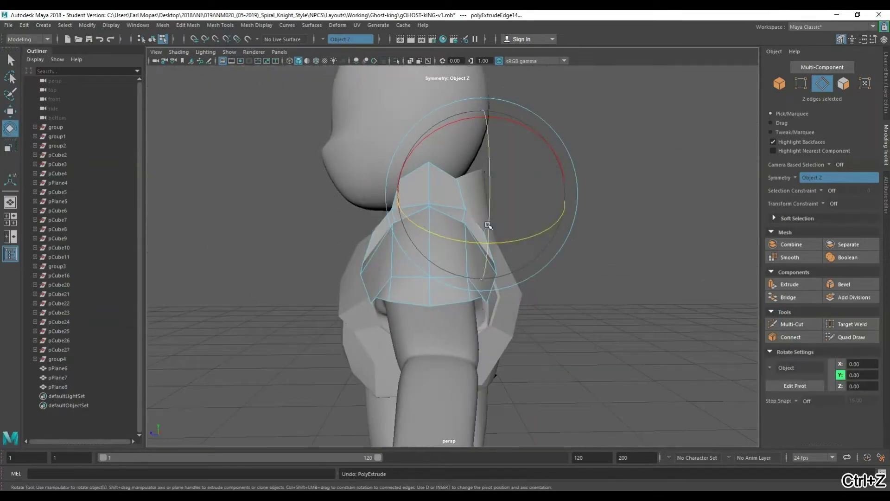
mouse_move(426, 240)
alt+mouse_down()
mouse_move(395, 303)
mouse_move(431, 297)
mouse_move(456, 314)
mouse_move(434, 312)
mouse_move(465, 329)
mouse_move(404, 382)
alt+mouse_up()
key(F8)
key(ctrl+e)
key(w)
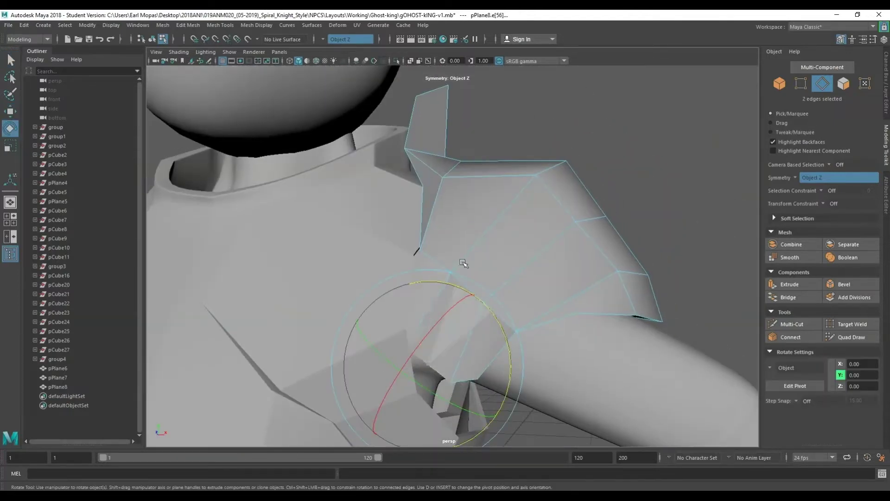
key(ctrl+z)
key(ctrl+z)
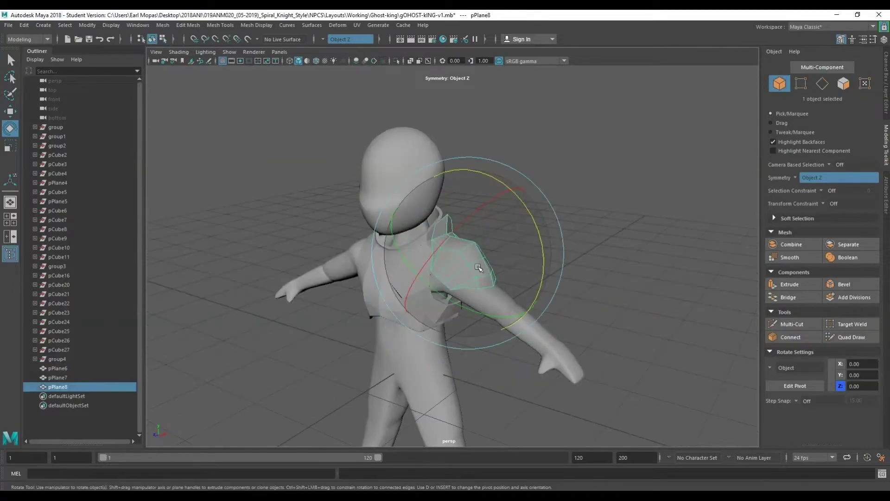
Step: Try a 0.05 thickness edge extrusion, then undo the long strip back to the earlier pad
text(0.05)
key(Tab)
alt+drag(578, 364, 511, 291)
key(ctrl+z)
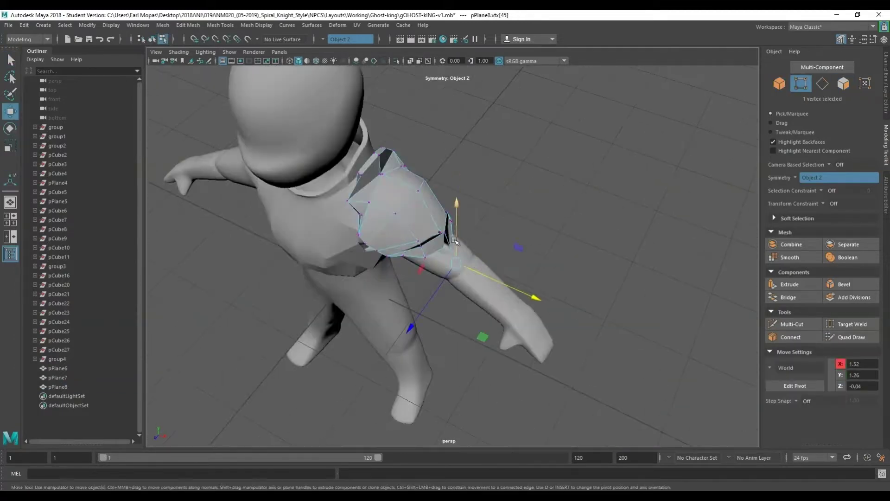
key(ctrl+z)
key(ctrl+z)
key(ctrl+z)
mouse_move(583, 389)
alt+mouse_down()
mouse_move(493, 299)
mouse_move(483, 370)
mouse_move(541, 176)
mouse_move(570, 116)
alt+mouse_up()
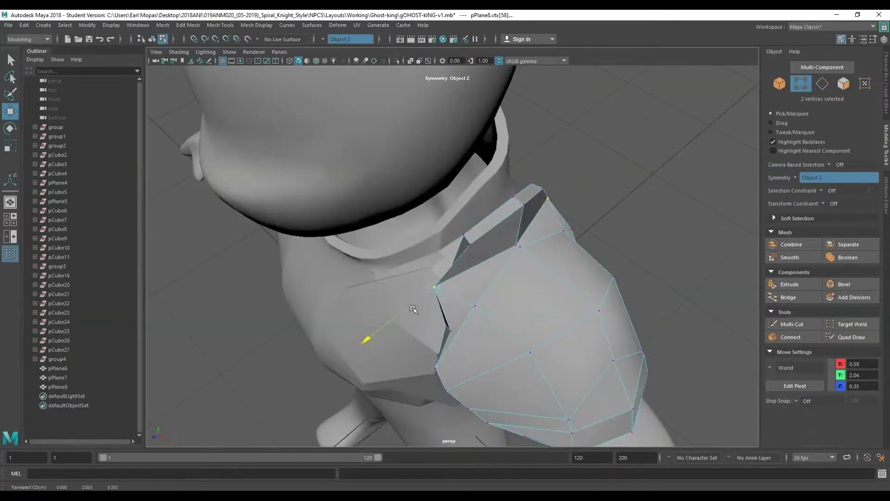
key(ctrl+z)
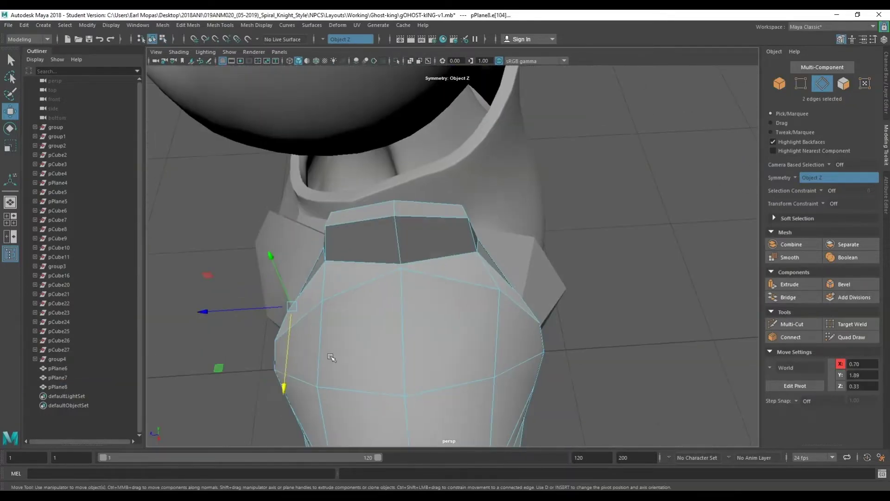
Step: Extrude the selected shoulder pad faces outward, then bring up the polygon primitives list
mouse_move(570, 116)
alt+mouse_down()
mouse_move(187, 307)
mouse_move(479, 245)
mouse_move(477, 213)
mouse_move(455, 292)
alt+mouse_up()
key(q)
click(400, 216)
key(ctrl+e)
mouse_move(400, 215)
alt+mouse_down()
mouse_move(417, 218)
mouse_move(314, 234)
mouse_move(279, 210)
mouse_move(472, 240)
mouse_move(396, 341)
mouse_move(469, 316)
mouse_move(399, 325)
alt+mouse_up()
key(w)
key(F8)
key(space)
click(345, 286)
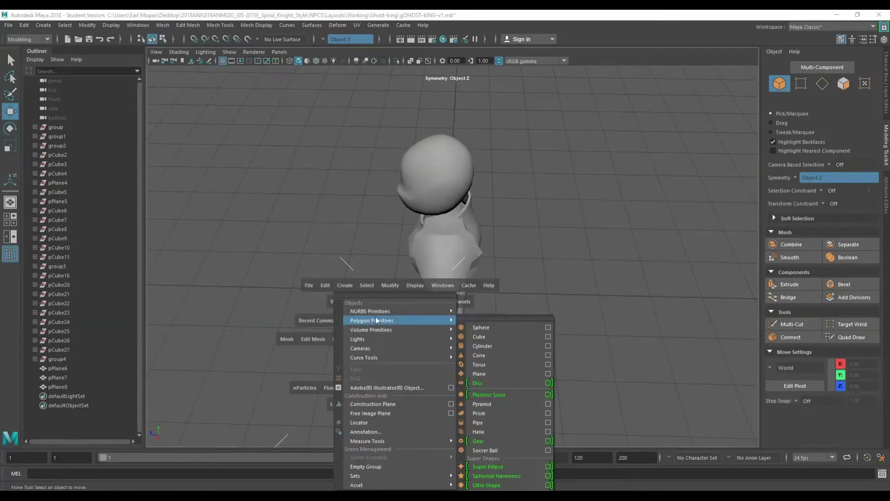
Step: Create a polygon plane and move, tilt and narrow it onto the upper arm
click(479, 374)
alt+drag(718, 275, 510, 278)
mouse_move(418, 199)
mouse_down()
mouse_move(478, 268)
mouse_move(510, 209)
mouse_move(519, 259)
mouse_move(477, 260)
mouse_up()
key(e)
key(w)
key(r)
drag(561, 289, 510, 289)
mouse_move(510, 289)
alt+mouse_down()
mouse_move(392, 317)
mouse_move(463, 325)
alt+mouse_up()
Step: Add an edge loop across the plane and try extruding its lower edge, undoing it
click(479, 371)
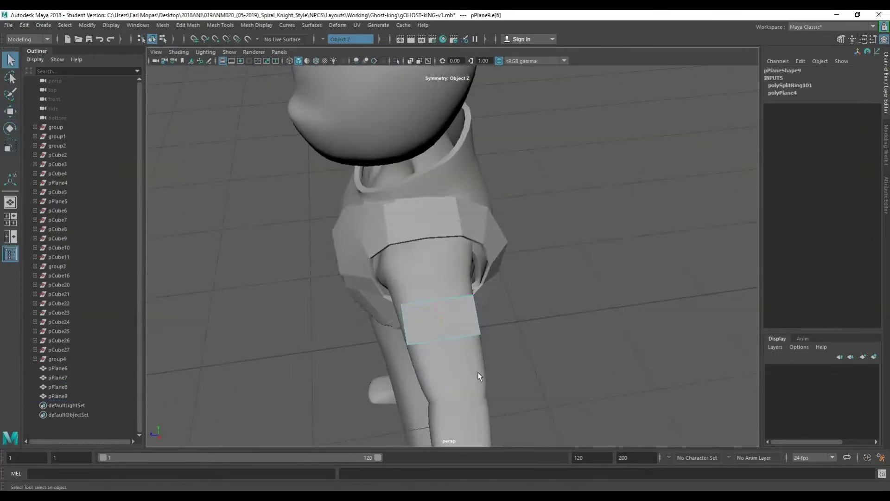
key(w)
alt+drag(479, 371, 523, 289)
alt+right_drag(523, 289, 539, 312)
right_click(438, 360)
mouse_move(539, 312)
alt+mouse_down()
mouse_move(439, 359)
mouse_move(453, 226)
mouse_move(371, 274)
mouse_move(302, 219)
mouse_move(519, 120)
mouse_move(437, 178)
alt+mouse_up()
key(q)
click(438, 359)
key(ctrl+e)
key(ctrl+z)
key(q)
key(w)
Step: Insert symmetric edge loops in the band and scale it slightly deeper
mouse_move(524, 153)
alt+mouse_down()
mouse_move(577, 195)
mouse_move(456, 166)
mouse_move(506, 159)
mouse_move(487, 189)
alt+mouse_up()
key(q)
click(490, 188)
right_click(487, 188)
key(e)
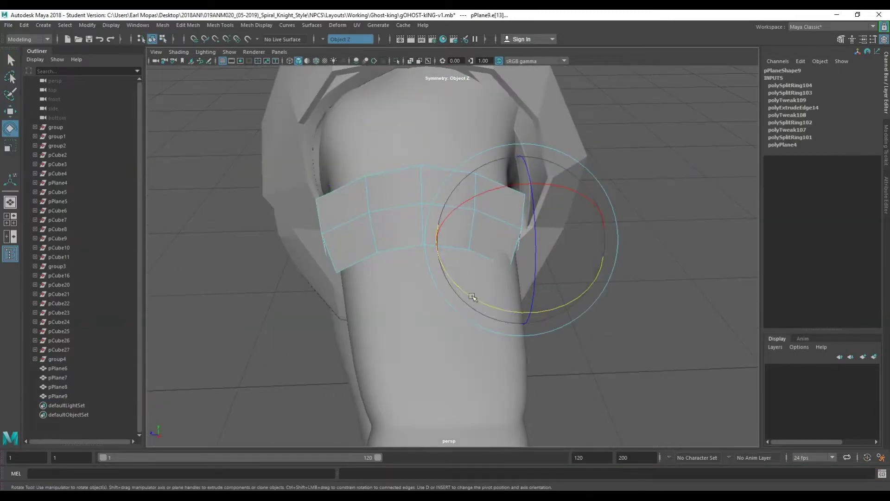
key(r)
drag(387, 204, 383, 205)
mouse_move(383, 205)
alt+mouse_down()
mouse_move(580, 147)
mouse_move(566, 148)
alt+mouse_up()
Step: Move a band vertex to hug the arm and check underneath the band
alt+drag(484, 157, 460, 209)
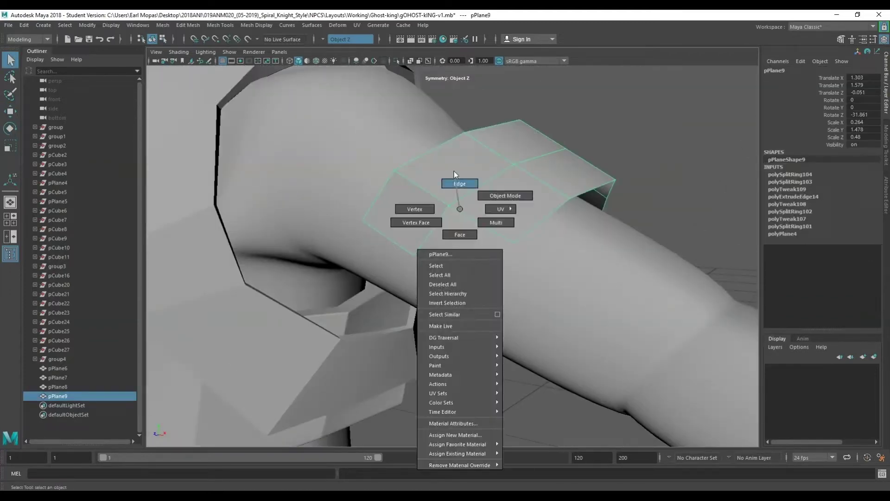
right_drag(460, 208, 411, 207)
click(460, 250)
key(w)
mouse_move(460, 250)
alt+mouse_down()
mouse_move(311, 200)
mouse_move(418, 232)
mouse_move(371, 209)
alt+mouse_up()
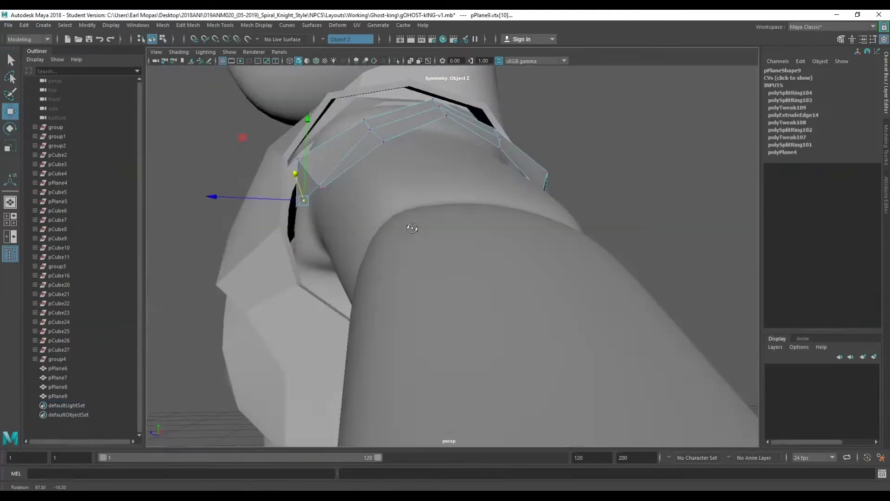
shift+right_drag(371, 208, 394, 241)
mouse_move(394, 241)
alt+mouse_down()
mouse_move(464, 293)
mouse_move(417, 278)
mouse_move(441, 324)
alt+mouse_up()
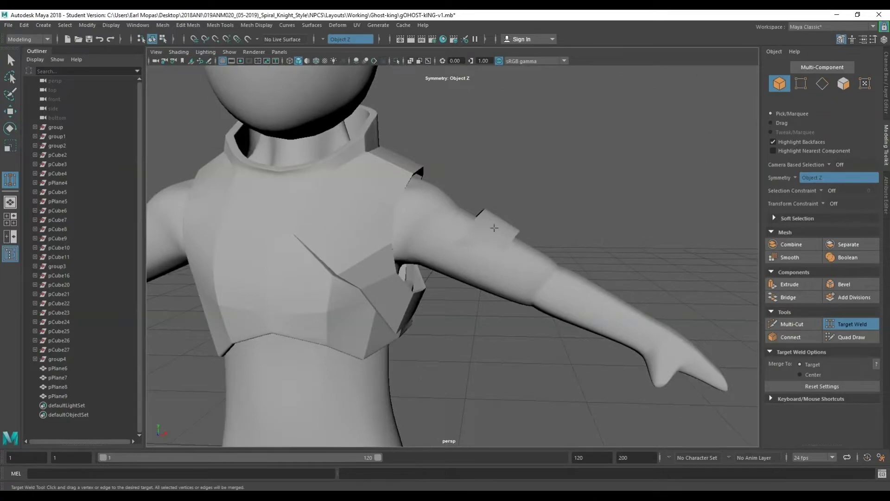
Step: Select the arm band's edge loops and bevel them
right_drag(457, 343, 459, 301)
scroll(549, 199, up, 3)
alt+drag(549, 199, 616, 235)
right_drag(616, 234, 616, 213)
double_click(616, 235)
mouse_move(616, 235)
alt+mouse_down()
mouse_move(482, 183)
mouse_move(510, 116)
mouse_move(515, 343)
alt+mouse_up()
right_drag(514, 343, 510, 320)
mouse_move(510, 320)
alt+mouse_down()
mouse_move(461, 258)
mouse_move(346, 210)
mouse_move(479, 243)
mouse_move(475, 296)
mouse_move(415, 318)
mouse_move(477, 294)
mouse_move(513, 315)
alt+mouse_up()
scroll(505, 241, up, 5)
double_click(457, 261)
alt+drag(559, 363, 441, 262)
Step: Duplicate the arm band plate and move and scale the copy further down the arm
key(q)
mouse_move(558, 364)
alt+mouse_down()
mouse_move(444, 318)
mouse_move(513, 218)
mouse_move(528, 256)
mouse_move(533, 353)
alt+mouse_up()
right_drag(533, 352, 556, 325)
mouse_move(556, 325)
alt+mouse_down()
mouse_move(487, 279)
mouse_move(526, 313)
alt+mouse_up()
click(499, 264)
key(ctrl+d)
key(w)
mouse_move(523, 277)
mouse_down()
mouse_move(558, 277)
mouse_move(448, 284)
mouse_up()
key(r)
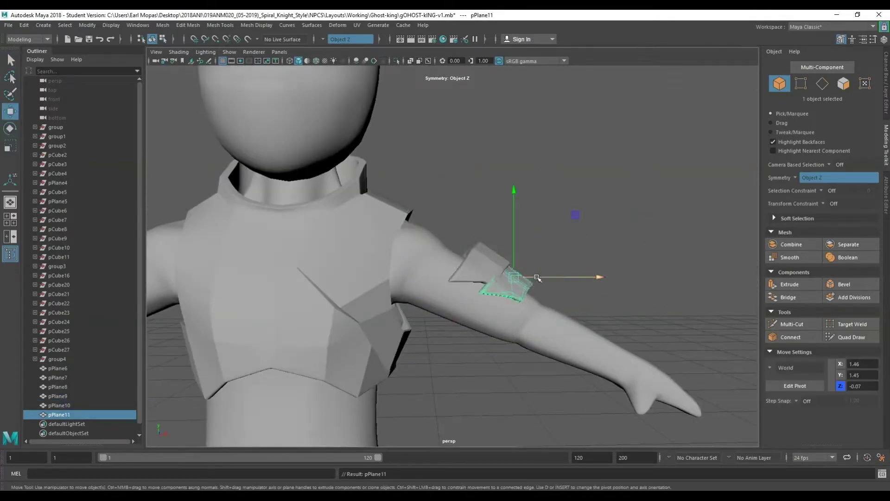
alt+drag(573, 283, 443, 311)
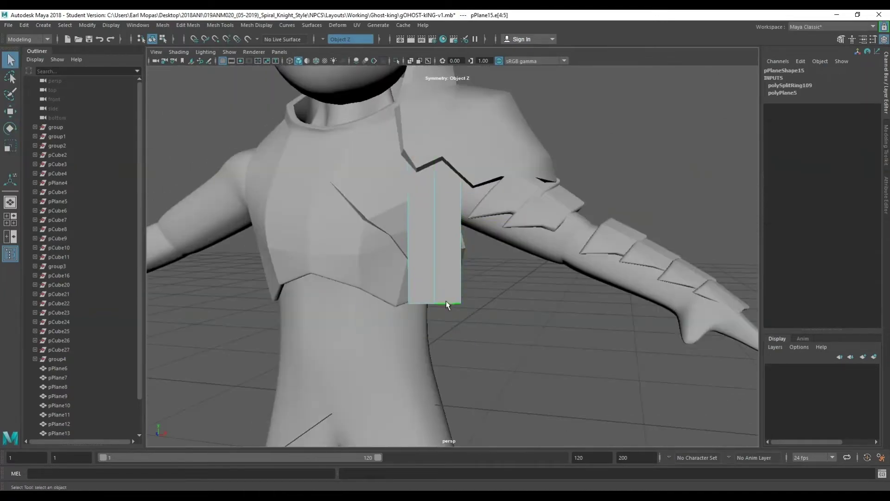
Step: Raise a chest strip vertex, then zoom in on the chest and back out to the full body
drag(462, 247, 463, 274)
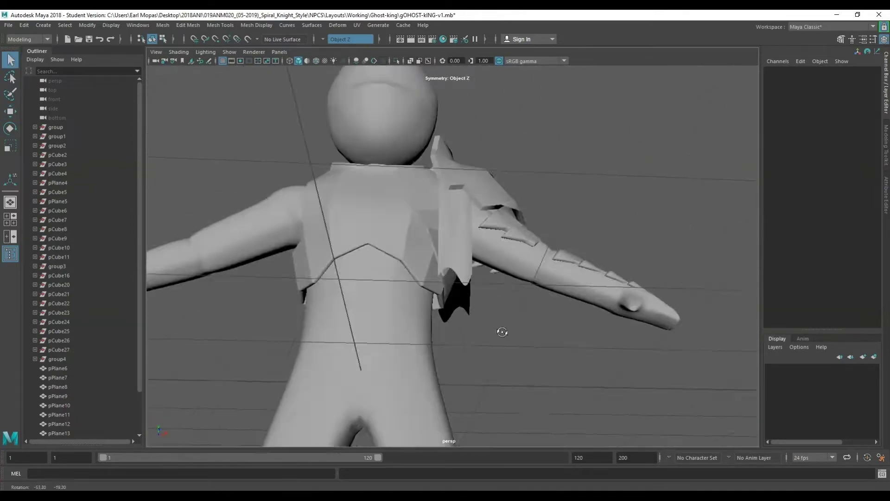
mouse_move(486, 348)
alt+mouse_down()
mouse_move(461, 238)
mouse_move(477, 224)
mouse_move(556, 306)
alt+mouse_up()
scroll(469, 238, up, 5)
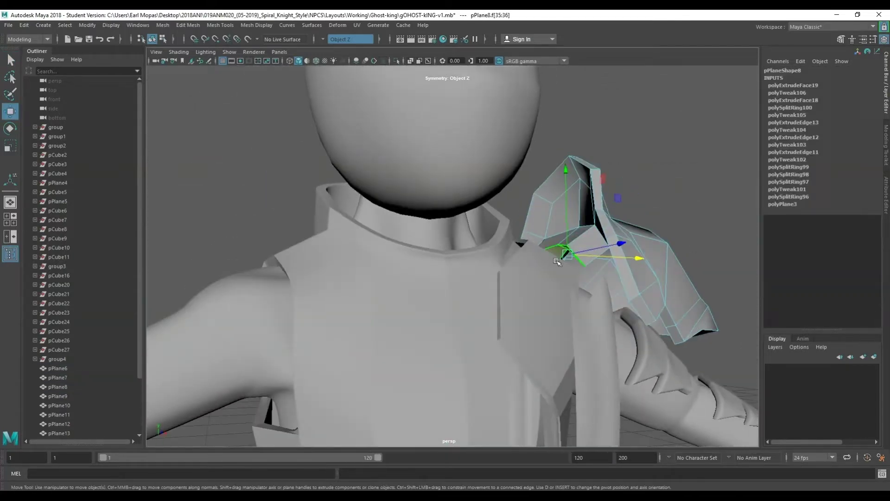
scroll(631, 281, down, 10)
alt+drag(567, 261, 477, 237)
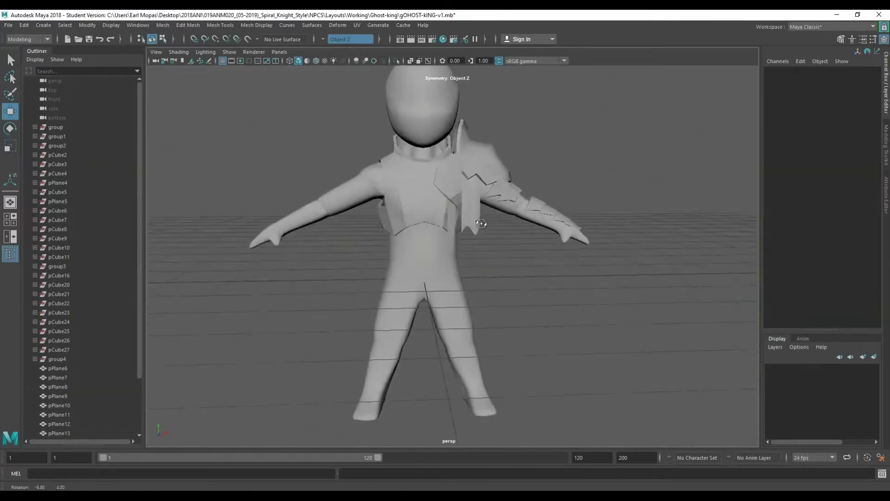
Step: Create a polygon plane and stand it upright at 90 degrees
click(503, 271)
key(ctrl+z)
drag(426, 222, 461, 253)
click(576, 265)
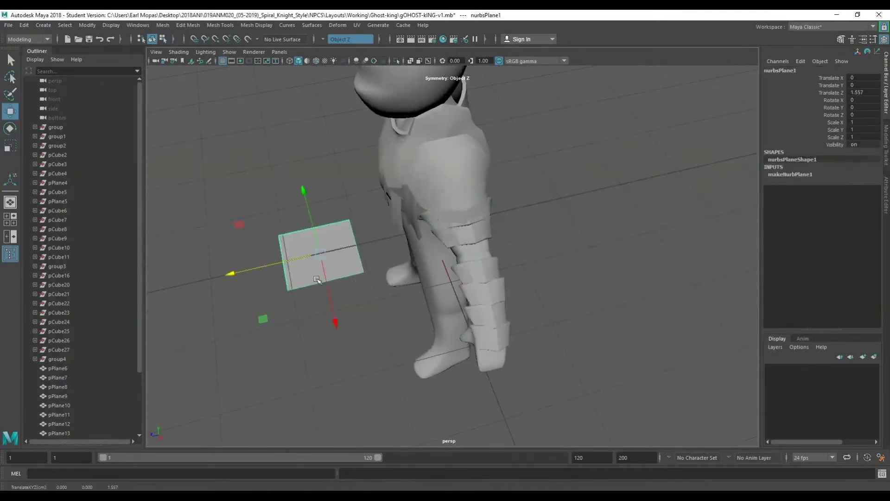
key(ctrl+z)
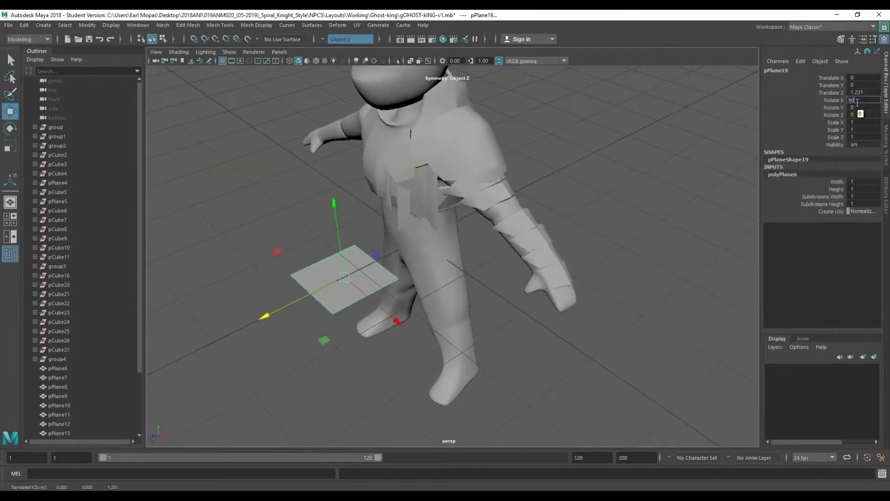
text(90)
key(Return)
Step: Insert edge loops down the plane and extrude its side edges into flaps
shift+right_drag(566, 223, 547, 297)
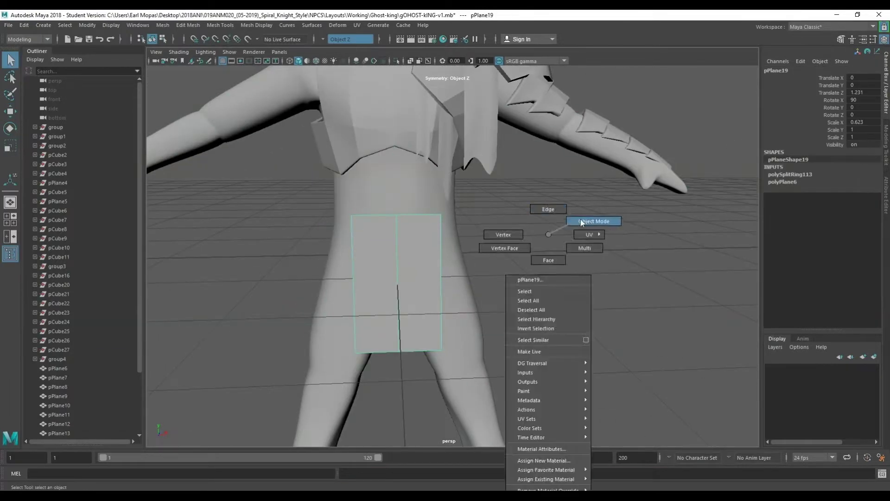
shift+right_click(440, 255)
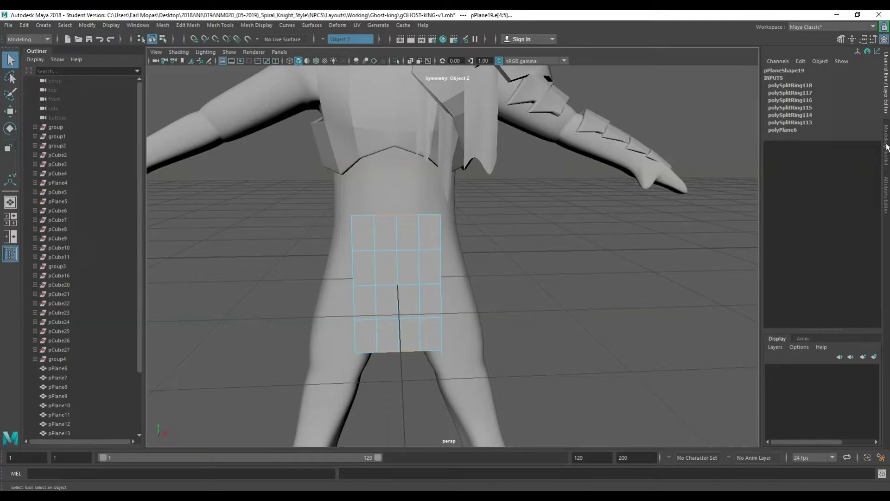
click(407, 215)
mouse_move(446, 284)
mouse_down()
mouse_move(575, 371)
mouse_move(463, 232)
mouse_up()
key(e)
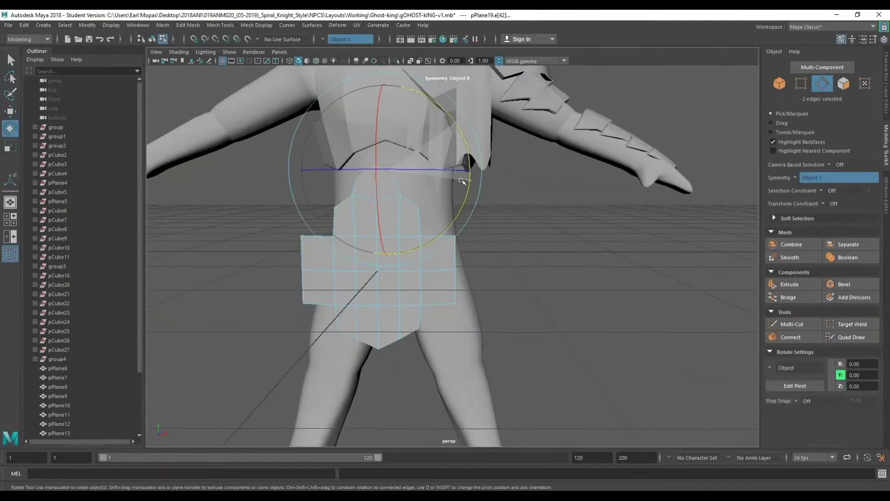
key(q)
click(416, 291)
Step: Select an edge loop of the hip plate and move it to shape the plate
mouse_move(500, 272)
alt+mouse_down()
mouse_move(416, 293)
mouse_move(526, 354)
alt+mouse_up()
key(e)
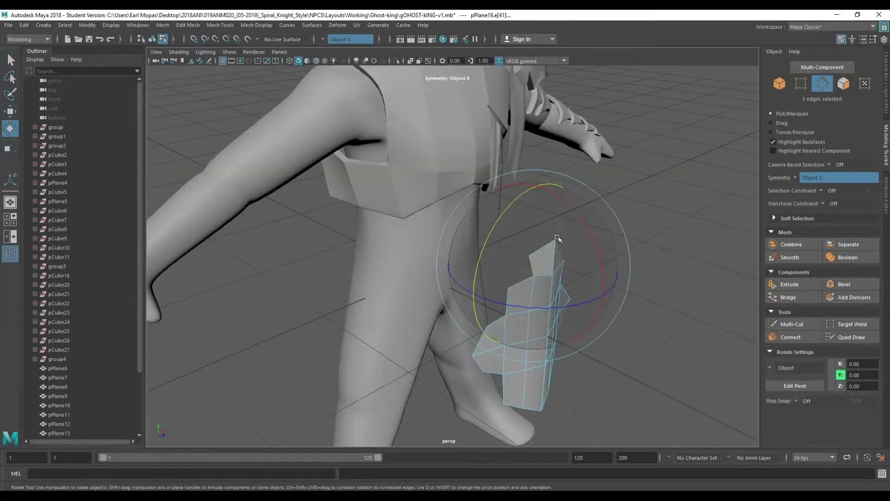
alt+drag(561, 243, 598, 246)
key(q)
click(598, 236)
mouse_move(616, 315)
alt+mouse_down()
mouse_move(336, 208)
mouse_move(258, 264)
mouse_move(395, 263)
mouse_move(509, 308)
alt+mouse_up()
double_click(335, 208)
key(w)
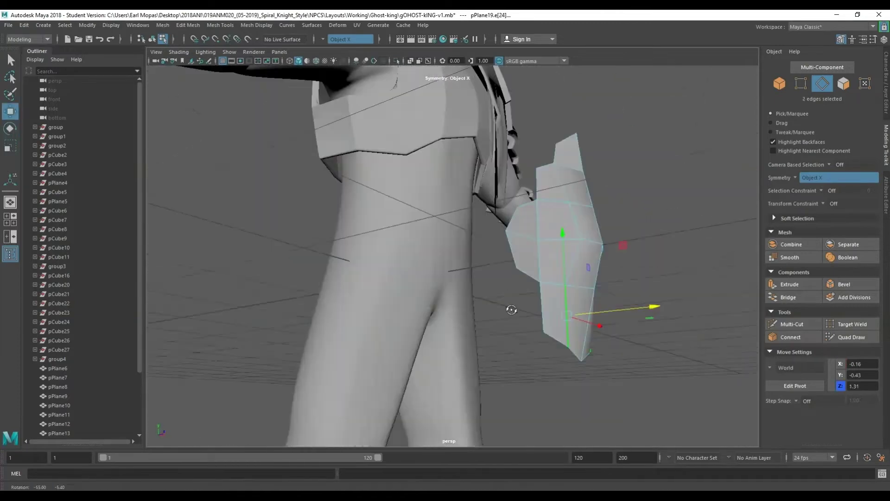
Step: Rotate two edges of the plate, then return to object mode
click(575, 352)
mouse_move(577, 324)
alt+mouse_down()
mouse_move(524, 146)
mouse_move(621, 217)
alt+mouse_up()
key(e)
key(q)
click(618, 222)
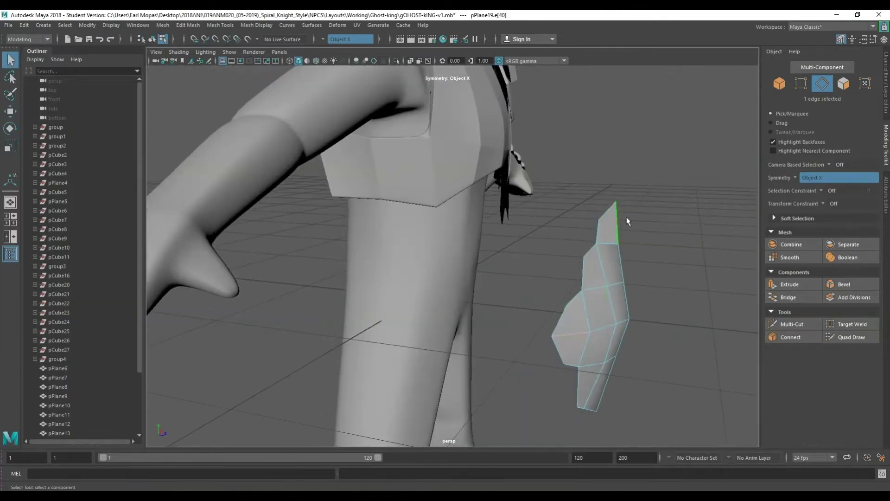
key(F8)
Step: Tilt the hip plate back to about 74 degrees over the hip
alt+drag(607, 248, 401, 314)
drag(458, 309, 510, 278)
key(ctrl+a)
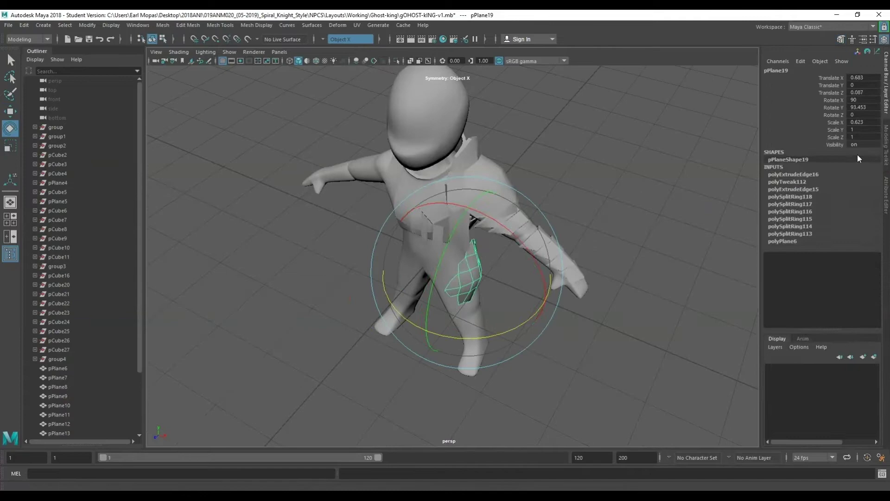
alt+drag(579, 278, 533, 209)
drag(544, 226, 513, 220)
alt+drag(481, 256, 513, 253)
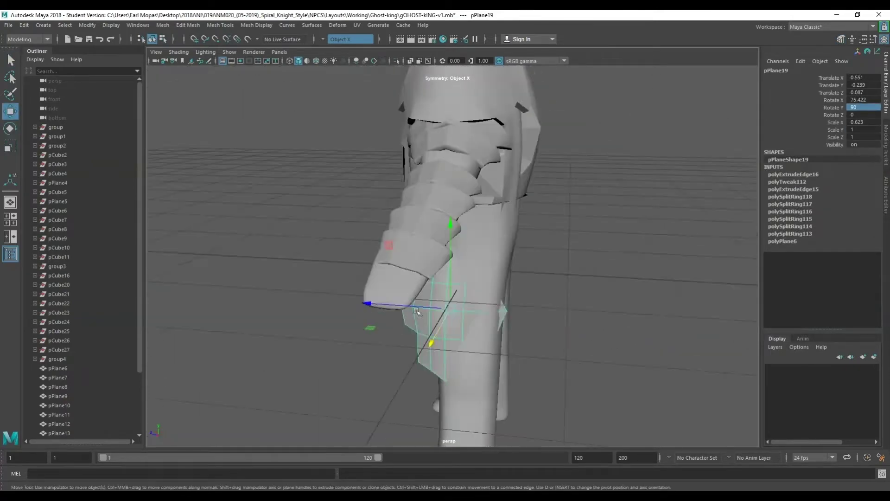
right_drag(514, 253, 513, 218)
key(4)
key(ctrl+z)
Step: Reselect the plate's top edge in wireframe and try rotating the plate
alt+drag(352, 150, 464, 185)
click(481, 191)
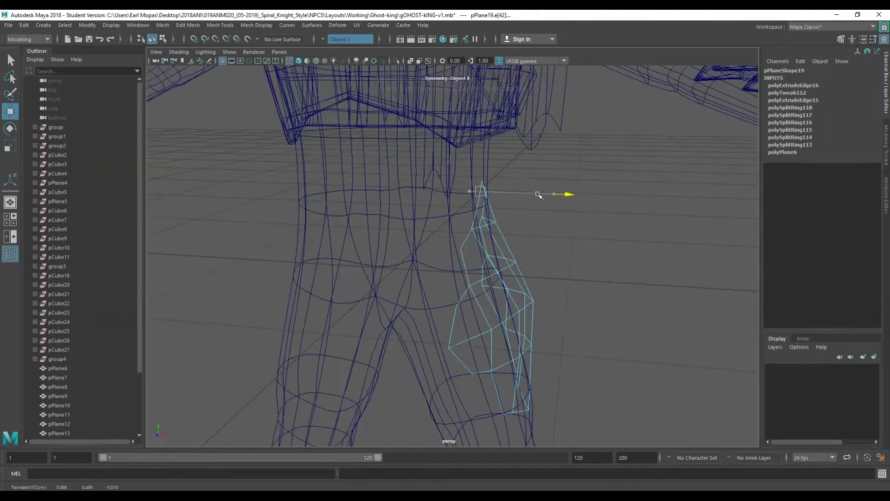
alt+drag(550, 248, 410, 169)
click(411, 170)
mouse_move(360, 261)
alt+mouse_down()
mouse_move(353, 229)
mouse_move(513, 176)
alt+mouse_up()
click(675, 232)
key(5)
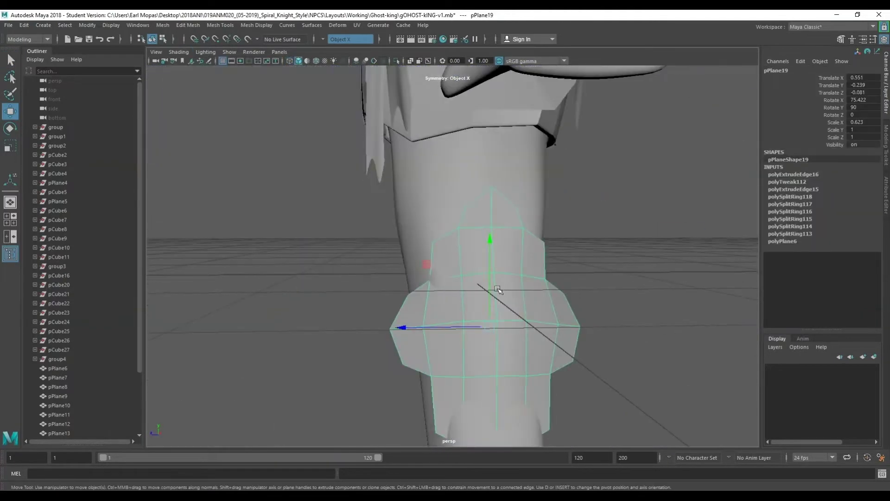
key(e)
mouse_move(417, 232)
alt+mouse_down()
mouse_move(485, 248)
mouse_move(453, 298)
alt+mouse_up()
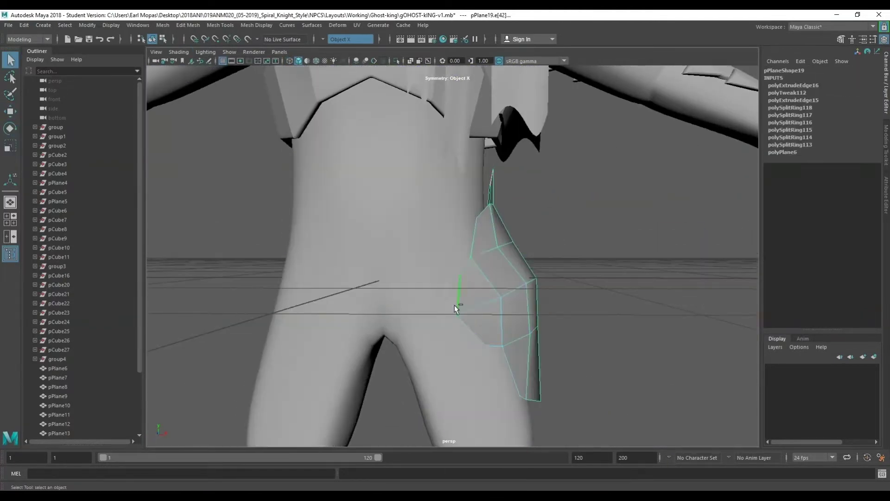
key(ctrl+z)
Step: Delete the selected top edge of the hip plate
right_click(562, 255)
click(606, 232)
mouse_move(606, 232)
alt+mouse_down()
mouse_move(500, 335)
mouse_move(463, 278)
mouse_move(542, 221)
alt+mouse_up()
key(ctrl+z)
key(e)
mouse_move(507, 267)
alt+mouse_down()
mouse_move(477, 193)
mouse_move(408, 213)
alt+mouse_up()
key(Delete)
Step: Select another plate edge, then reselect the whole hip plate for rotation
click(412, 211)
mouse_move(387, 258)
alt+mouse_down()
mouse_move(596, 245)
mouse_move(539, 211)
mouse_move(494, 281)
alt+mouse_up()
key(q)
click(596, 244)
click(494, 282)
key(e)
Step: Reselect the hip plate and display its vertices for editing
mouse_move(478, 313)
alt+mouse_down()
mouse_move(417, 278)
mouse_move(538, 277)
alt+mouse_up()
scroll(538, 276, down, 5)
click(330, 300)
scroll(506, 284, up, 5)
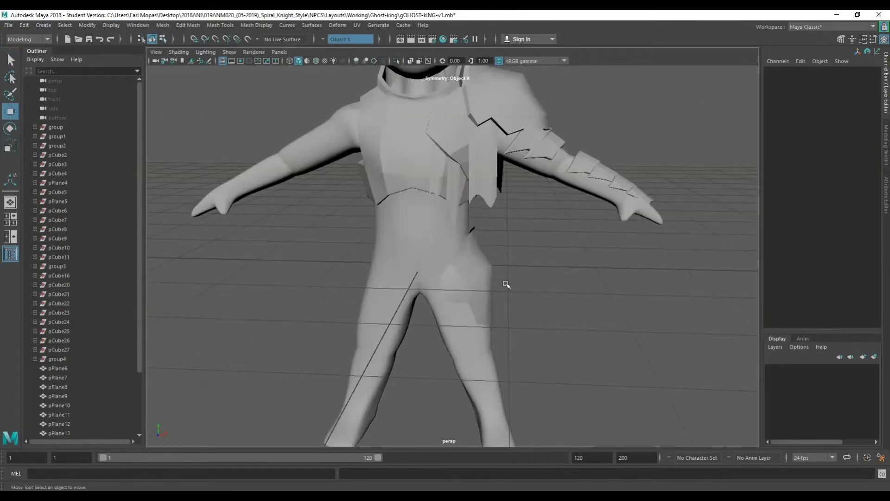
scroll(506, 284, up, 3)
click(501, 269)
mouse_move(519, 312)
alt+mouse_down()
mouse_move(516, 305)
mouse_move(324, 352)
alt+mouse_up()
key(F9)
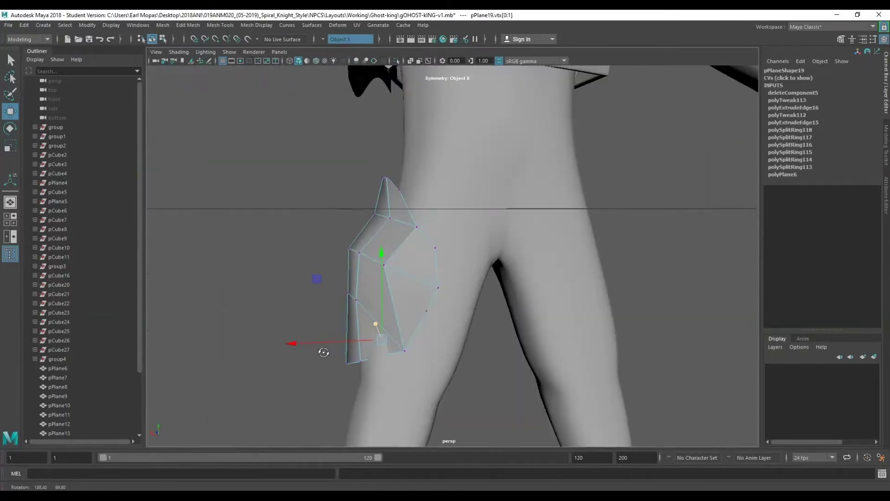
Step: Select the leg armour mesh and scale it at the lower leg
scroll(324, 352, down, 3)
scroll(529, 258, down, 3)
alt+drag(529, 258, 546, 258)
click(546, 258)
key(r)
scroll(509, 302, up, 5)
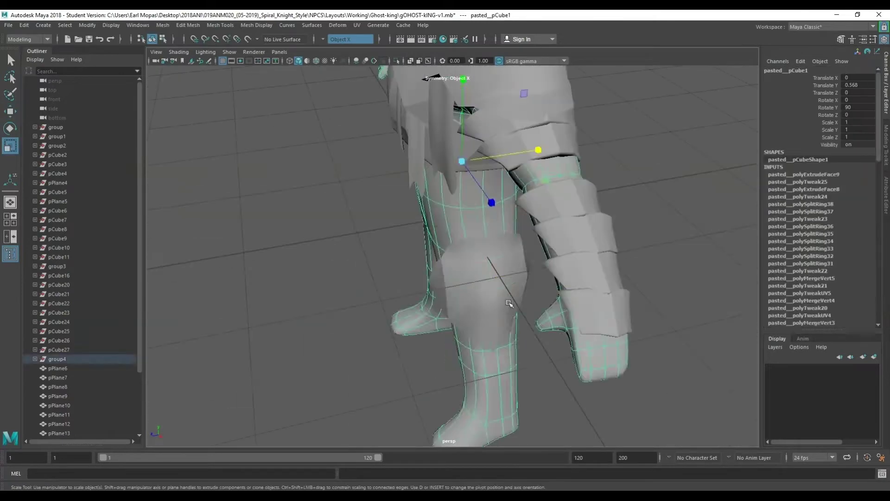
alt+drag(508, 303, 585, 260)
scroll(441, 287, up, 4)
key(w)
Step: Select a vertex on the leg piece, then return to object mode
alt+drag(477, 401, 453, 242)
right_drag(453, 243, 411, 256)
click(885, 143)
scroll(541, 334, down, 3)
key(F8)
alt+drag(540, 334, 534, 263)
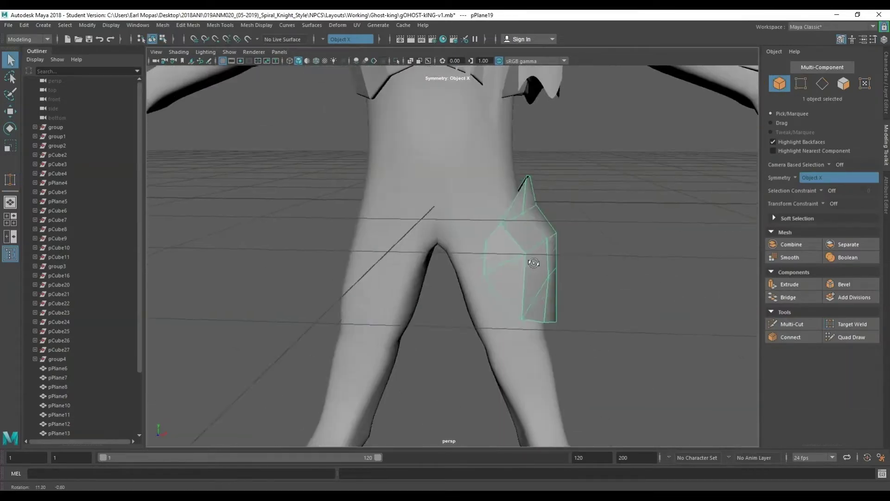
Step: Create a new plane at the hips, nudge it down and add edge loops across it
right_drag(533, 263, 545, 247)
alt+drag(544, 247, 427, 308)
drag(375, 262, 387, 294)
key(Return)
ctrl+right_drag(388, 294, 381, 245)
Step: Select the new plane's edges and add another edge loop across it
click(885, 158)
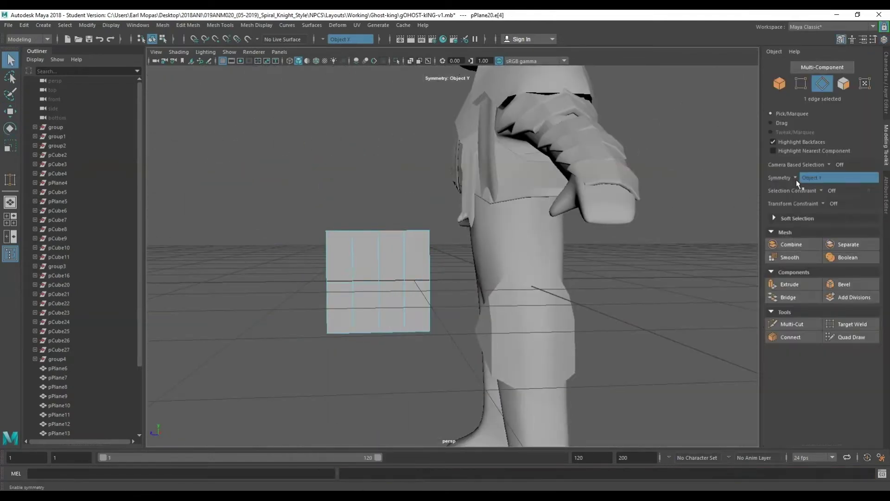
alt+drag(355, 177, 408, 278)
key(q)
click(418, 319)
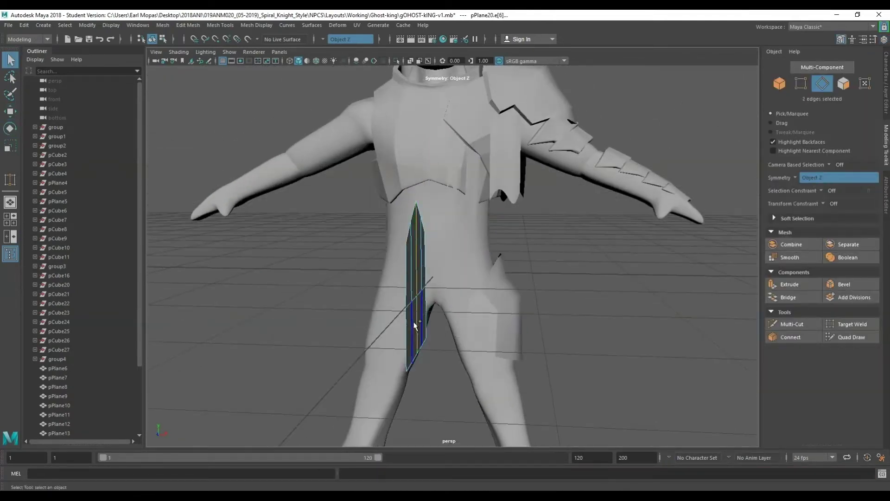
key(w)
alt+drag(431, 315, 409, 325)
ctrl+right_drag(409, 324, 403, 306)
Step: Rotate the plane's top edges to angle it into a pointed plate
alt+drag(409, 324, 323, 133)
key(e)
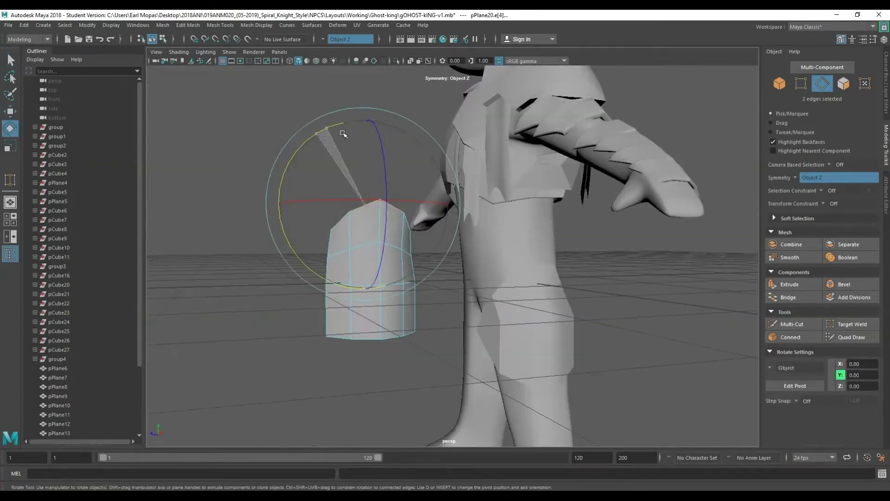
mouse_move(489, 285)
alt+mouse_down()
mouse_move(487, 298)
mouse_move(587, 295)
mouse_move(526, 284)
alt+mouse_up()
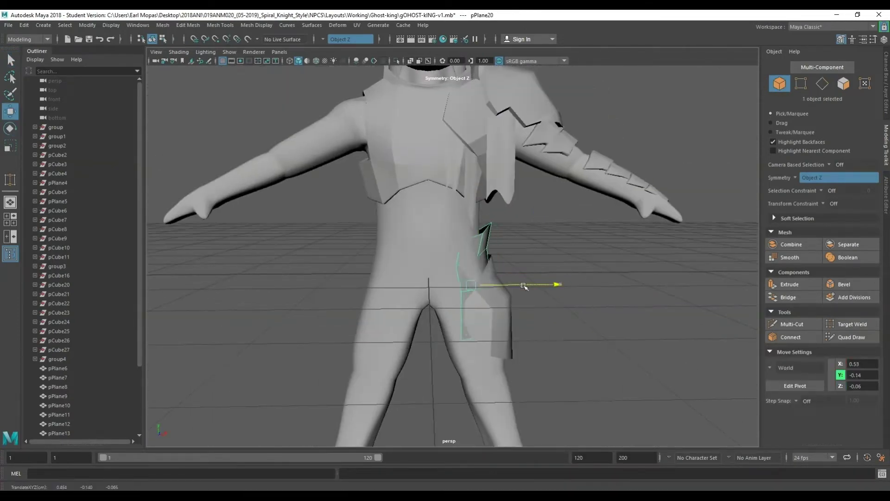
key(f)
right_click(479, 219)
click(478, 192)
key(e)
alt+drag(478, 192, 559, 217)
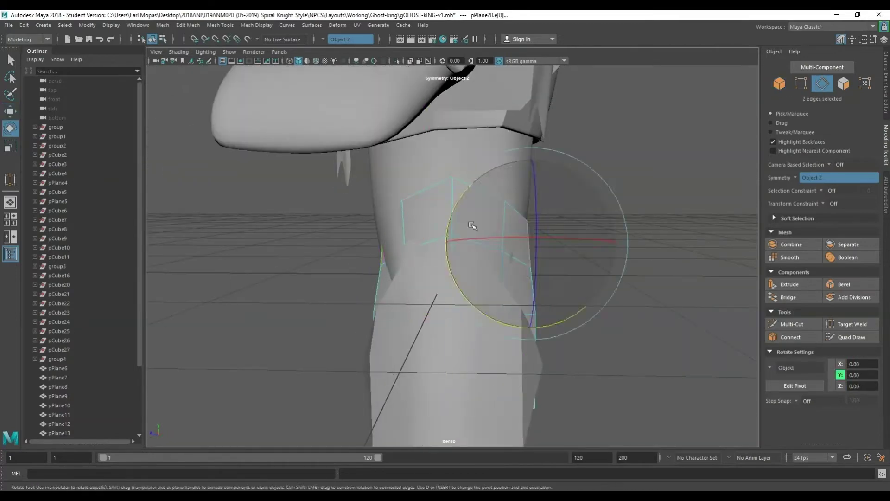
Step: Rotate the whole plate against the outer thigh armour
mouse_move(489, 244)
alt+mouse_down()
mouse_move(515, 259)
mouse_move(464, 195)
alt+mouse_up()
key(e)
key(q)
click(469, 177)
key(F8)
key(e)
mouse_move(533, 276)
alt+mouse_down()
mouse_move(515, 319)
mouse_move(348, 325)
mouse_move(498, 224)
alt+mouse_up()
Step: Clear the selection and select the first thigh plate
scroll(436, 296, down, 5)
right_drag(473, 245, 519, 234)
mouse_move(519, 234)
alt+mouse_down()
mouse_move(463, 301)
mouse_move(617, 196)
mouse_move(440, 279)
mouse_move(563, 315)
alt+mouse_up()
click(617, 196)
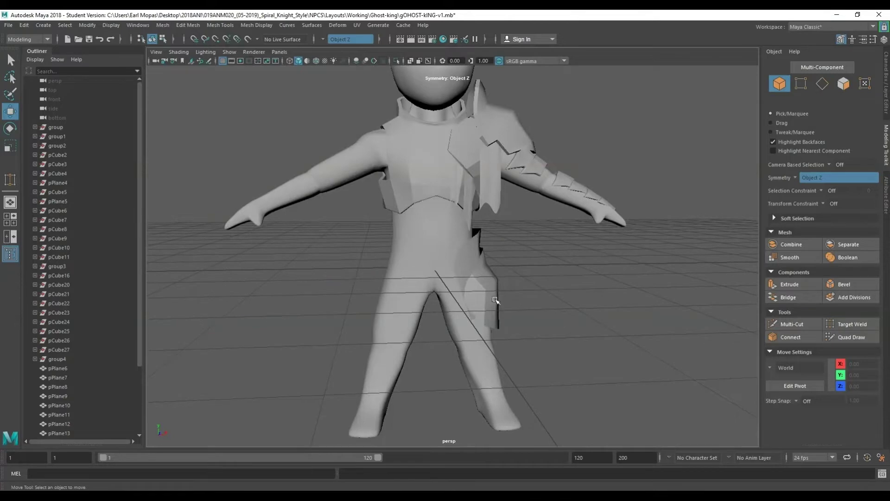
alt+drag(590, 368, 512, 233)
right_drag(512, 232, 527, 308)
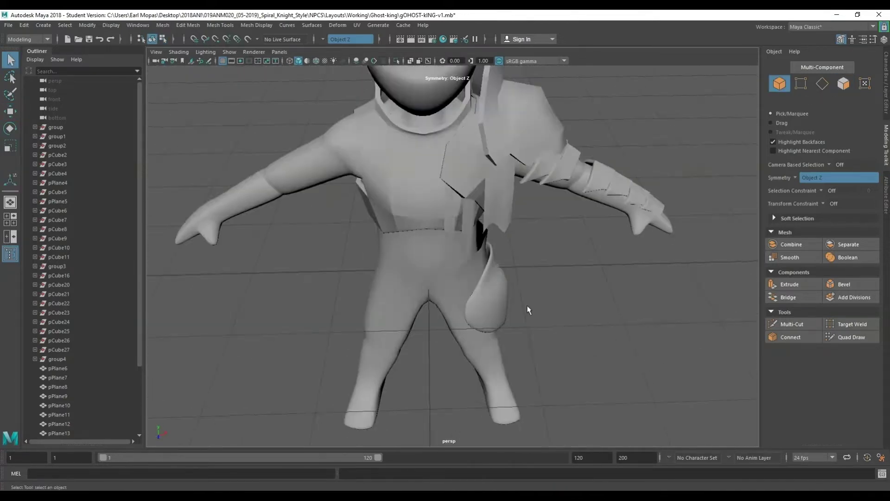
click(527, 308)
Step: Undo the extra extrusion on the bent plate and reselect the first thigh plate
scroll(523, 297, up, 5)
scroll(523, 297, down, 2)
click(479, 266)
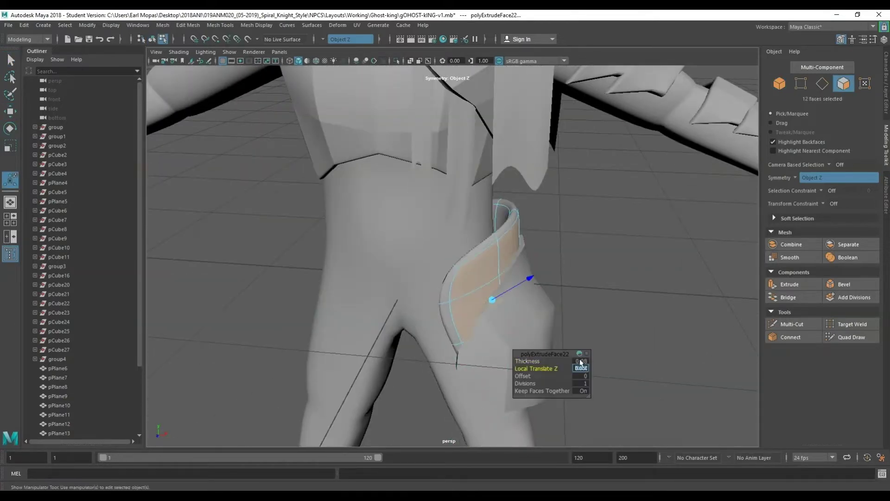
key(alt+z)
scroll(573, 270, down, 5)
scroll(590, 288, up, 5)
click(527, 302)
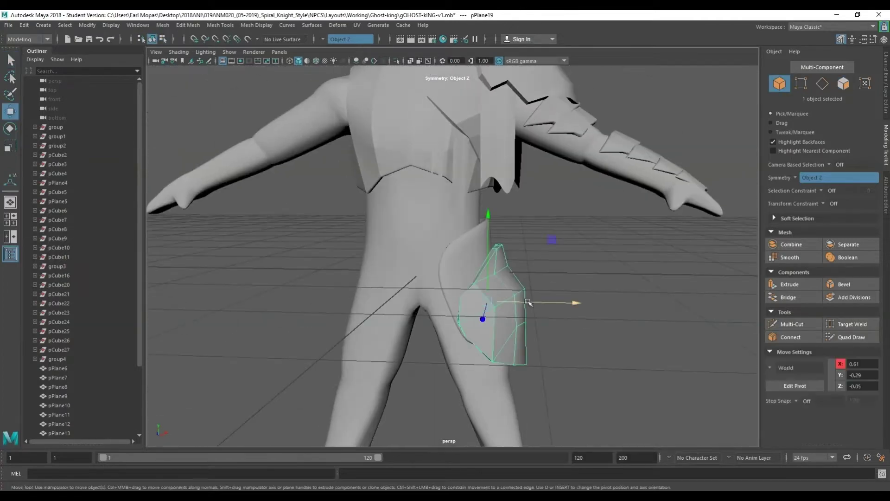
alt+drag(515, 303, 418, 278)
key(space)
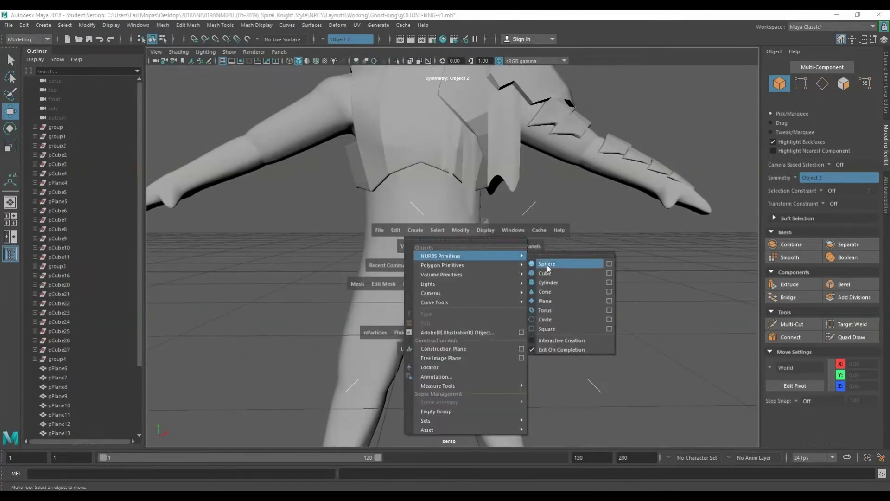
Step: Create a cube and scale it into a flat, wide box across the hips
click(445, 260)
key(r)
drag(425, 183, 426, 286)
drag(499, 282, 533, 282)
alt+drag(533, 282, 452, 280)
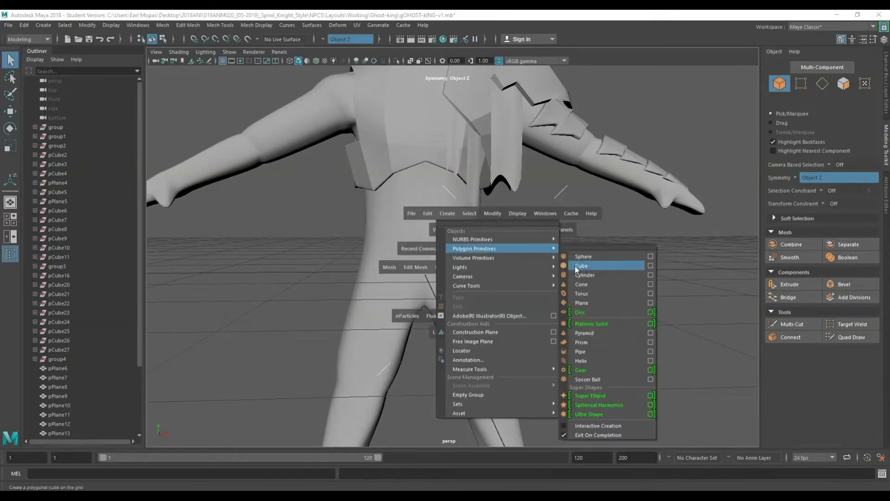
Step: Split the flat box with an edge ring to add segments
click(452, 296)
alt+drag(452, 296, 409, 332)
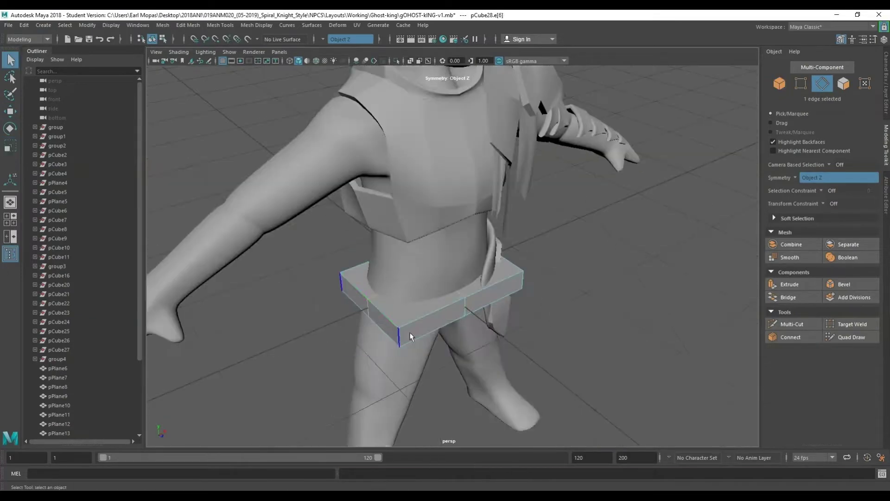
shift+right_click(318, 321)
click(496, 380)
mouse_move(496, 379)
alt+mouse_down()
mouse_move(377, 319)
mouse_move(469, 258)
mouse_move(620, 217)
alt+mouse_up()
key(F8)
Step: Bridge the gaps between the box's edges to close the waist band
key(w)
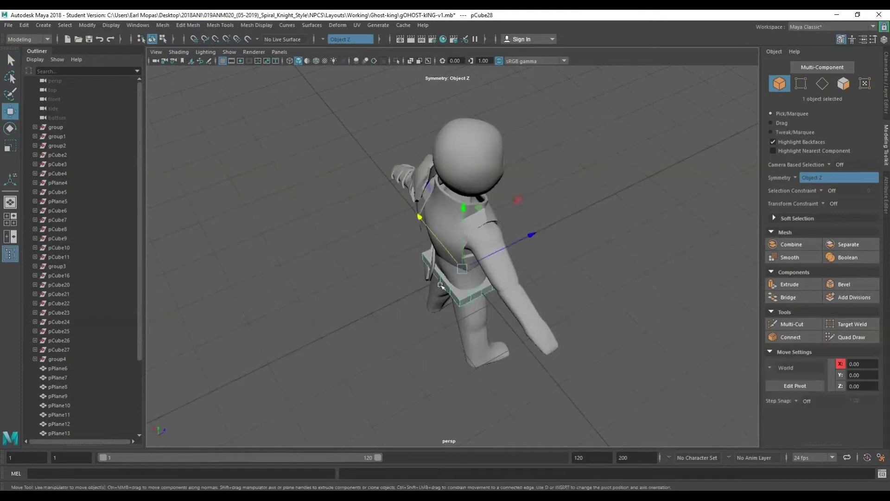
alt+drag(440, 285, 413, 306)
key(F11)
click(362, 251)
alt+drag(361, 250, 377, 271)
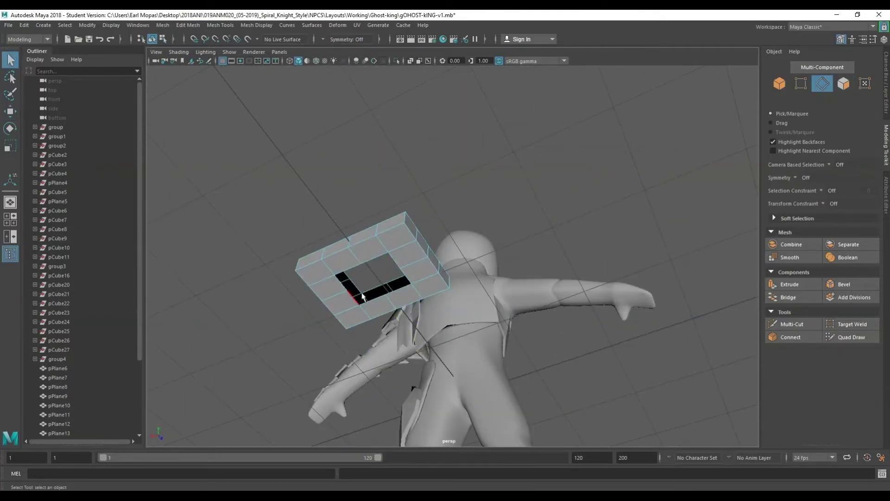
shift+click(398, 291)
shift+right_drag(398, 291, 381, 320)
mouse_move(380, 320)
alt+mouse_down()
mouse_move(440, 296)
mouse_move(500, 303)
mouse_move(632, 358)
mouse_move(523, 353)
mouse_move(387, 177)
mouse_move(486, 228)
alt+mouse_up()
key(g)
Step: Add a new plane at the character's waist
key(F8)
alt+drag(403, 249, 376, 316)
key(ctrl+a)
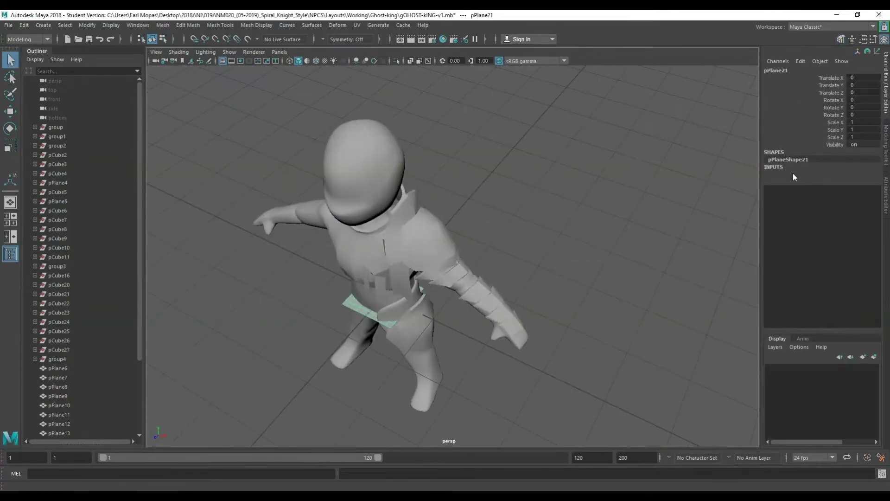
Step: Stand the plane upright at 90°, enable Object X symmetry, and squash it thin
text(w)
text(90)
key(Return)
alt+drag(463, 232, 443, 198)
right_drag(443, 199, 443, 181)
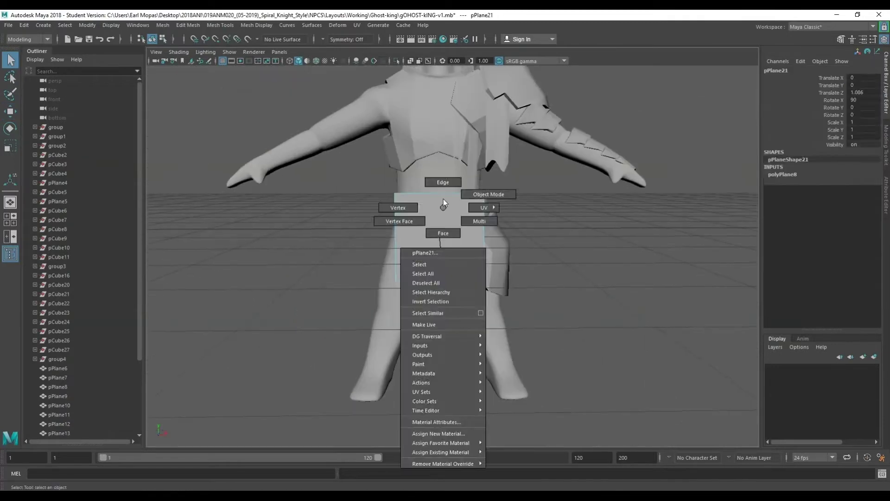
click(417, 236)
click(806, 177)
click(816, 188)
key(F8)
key(r)
drag(436, 318, 436, 287)
alt+drag(435, 287, 572, 360)
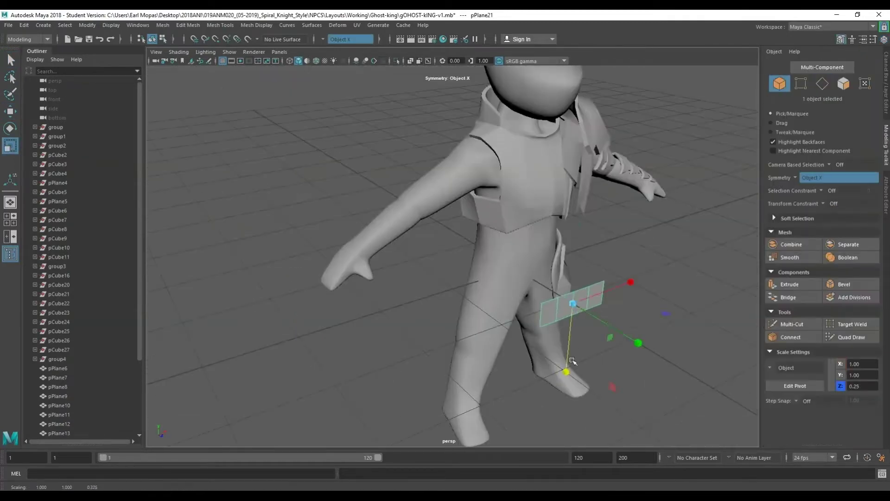
mouse_move(553, 285)
alt+mouse_down()
mouse_move(620, 252)
mouse_move(552, 232)
alt+mouse_up()
scroll(552, 232, up, 5)
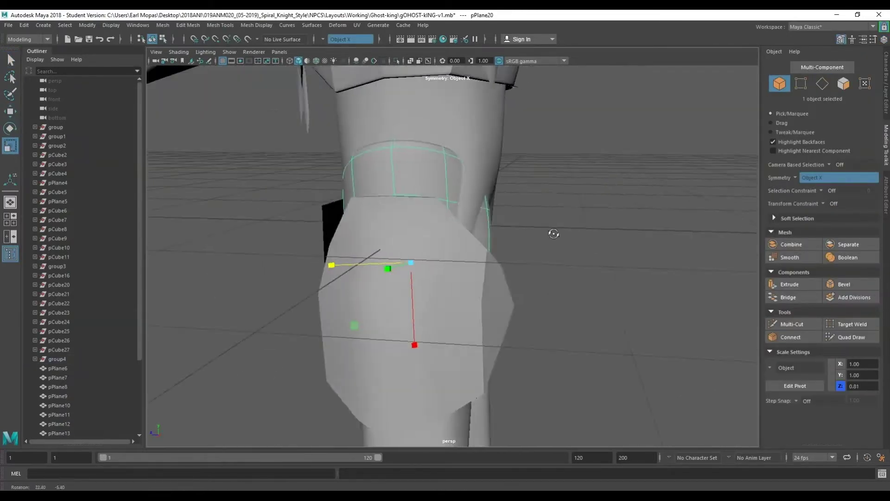
Step: Extrude the plane's end edges outward along the waist
key(F11)
click(462, 215)
key(q)
click(466, 199)
alt+drag(466, 199, 451, 201)
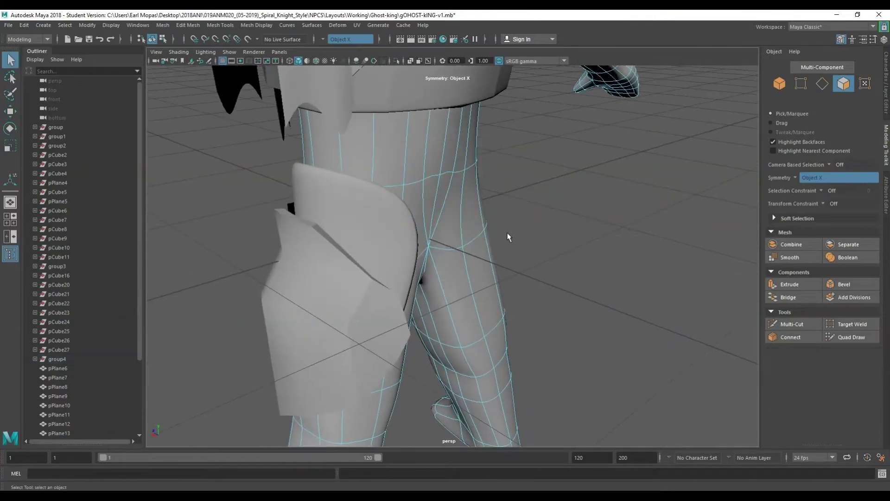
alt+drag(508, 237, 506, 246)
key(F10)
click(487, 328)
alt+drag(487, 327, 355, 269)
key(ctrl+e)
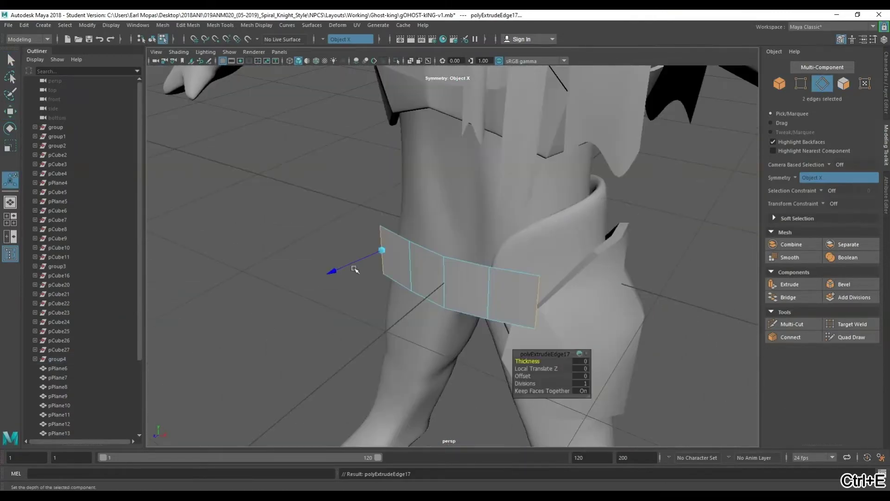
Step: Rotate, move and re-extrude the edge sections so the belt wraps the waist
key(e)
alt+drag(530, 337, 621, 172)
key(w)
mouse_move(338, 255)
alt+mouse_down()
mouse_move(497, 254)
mouse_move(389, 260)
alt+mouse_up()
alt+drag(378, 164, 238, 223)
key(ctrl+e)
mouse_move(308, 205)
alt+mouse_down()
mouse_move(433, 258)
mouse_move(520, 251)
mouse_move(358, 229)
mouse_move(453, 229)
mouse_move(292, 244)
mouse_move(551, 230)
mouse_move(422, 191)
alt+mouse_up()
key(e)
key(F8)
key(r)
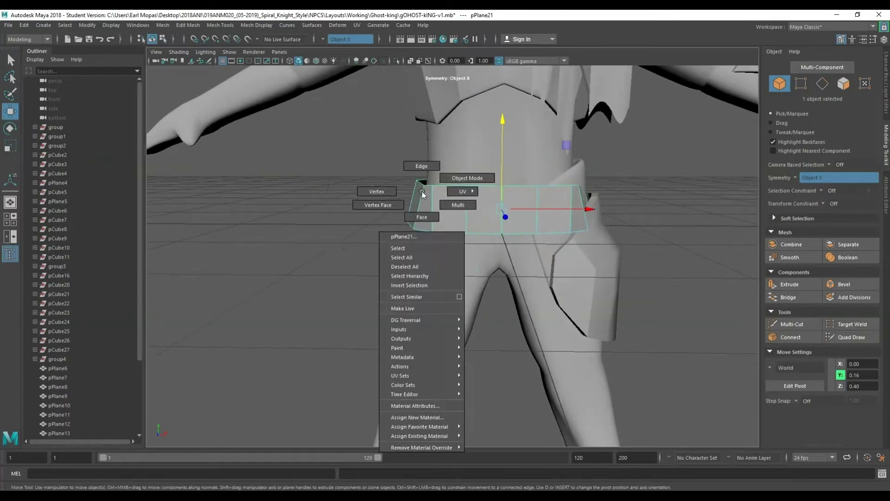
Step: Refine the belt edges' angle from a close side view
right_drag(422, 191, 439, 173)
click(425, 129)
key(e)
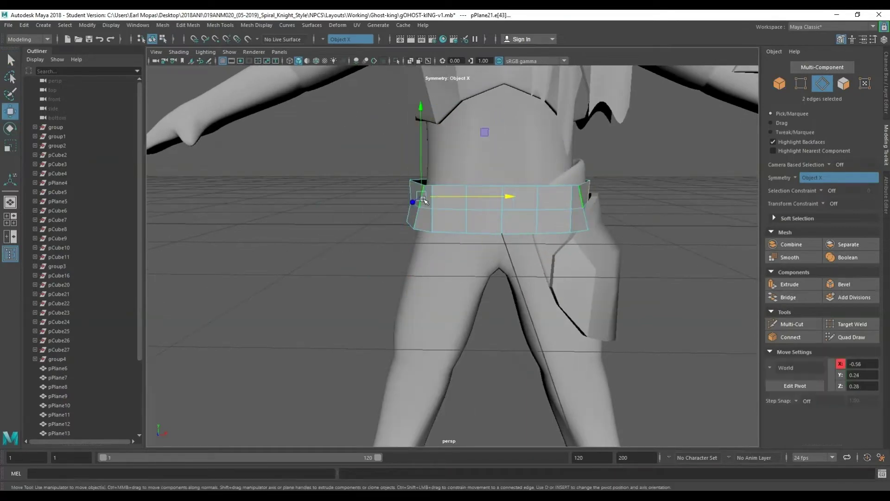
mouse_move(445, 197)
alt+mouse_down()
mouse_move(548, 177)
mouse_move(562, 260)
mouse_move(556, 185)
mouse_move(510, 259)
mouse_move(519, 297)
mouse_move(554, 308)
mouse_move(599, 257)
alt+mouse_up()
key(e)
key(F8)
key(r)
scroll(556, 186, down, 3)
scroll(556, 184, up, 1)
click(539, 204)
key(w)
key(F11)
Step: Position the front thigh strip under the belt, undoing the extra duplicate
key(F8)
click(599, 258)
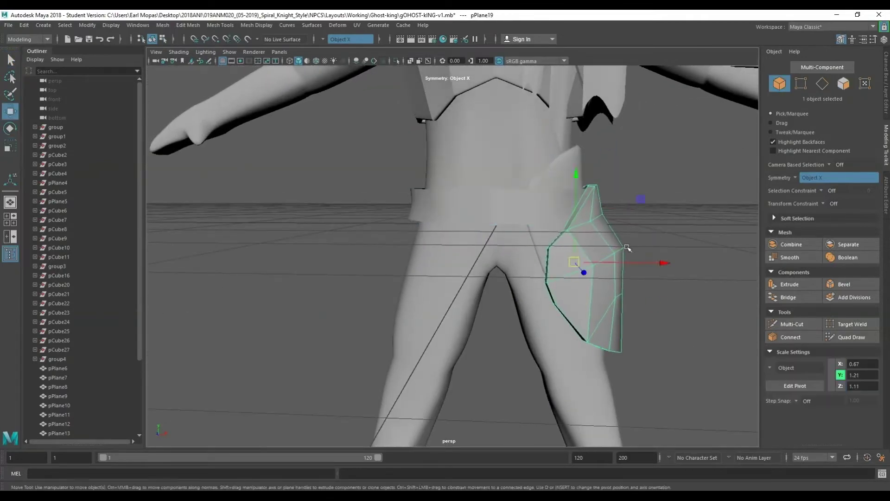
mouse_move(606, 156)
alt+mouse_down()
mouse_move(510, 195)
mouse_move(507, 188)
mouse_move(595, 209)
mouse_move(505, 337)
mouse_move(464, 324)
mouse_move(458, 344)
mouse_move(478, 355)
alt+mouse_up()
click(397, 215)
key(w)
click(595, 209)
key(e)
key(ctrl+z)
key(r)
alt+drag(477, 355, 492, 356)
Step: Move the segmented armour pieces down to the leg and combine them into one object
mouse_move(446, 334)
alt+mouse_down()
mouse_move(443, 355)
mouse_move(505, 360)
mouse_move(577, 272)
alt+mouse_up()
key(q)
click(444, 356)
key(ctrl+z)
mouse_move(698, 212)
mouse_down()
mouse_move(533, 357)
mouse_move(523, 332)
mouse_up()
key(space)
click(452, 170)
Step: Rotate, enlarge and slide the combined guard down onto the shin
key(e)
alt+drag(452, 170, 566, 249)
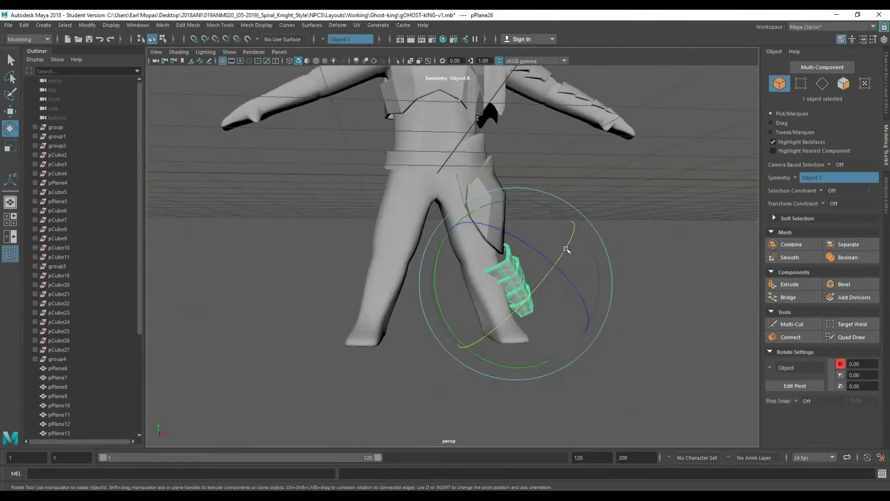
alt+drag(469, 237, 388, 227)
key(e)
mouse_move(419, 256)
alt+mouse_down()
mouse_move(532, 225)
mouse_move(556, 273)
mouse_move(396, 308)
mouse_move(469, 242)
mouse_move(574, 224)
alt+mouse_up()
key(r)
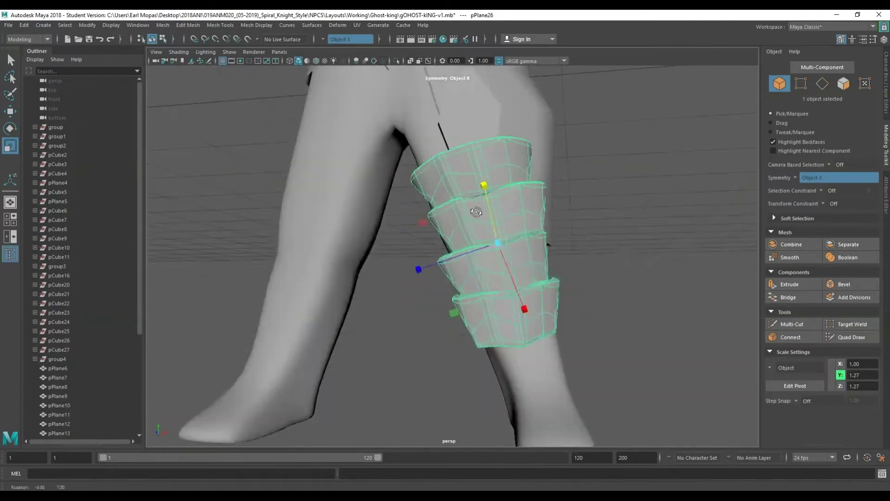
key(e)
key(w)
alt+drag(560, 276, 562, 218)
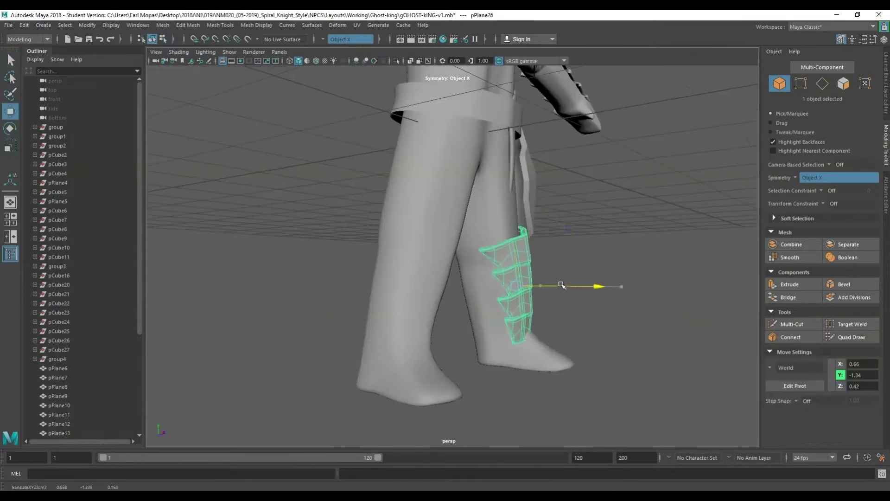
alt+drag(561, 284, 558, 292)
Step: Orbit and zoom around the character to check the shin guard
alt+right_drag(558, 292, 558, 298)
click(559, 298)
alt+drag(558, 298, 512, 317)
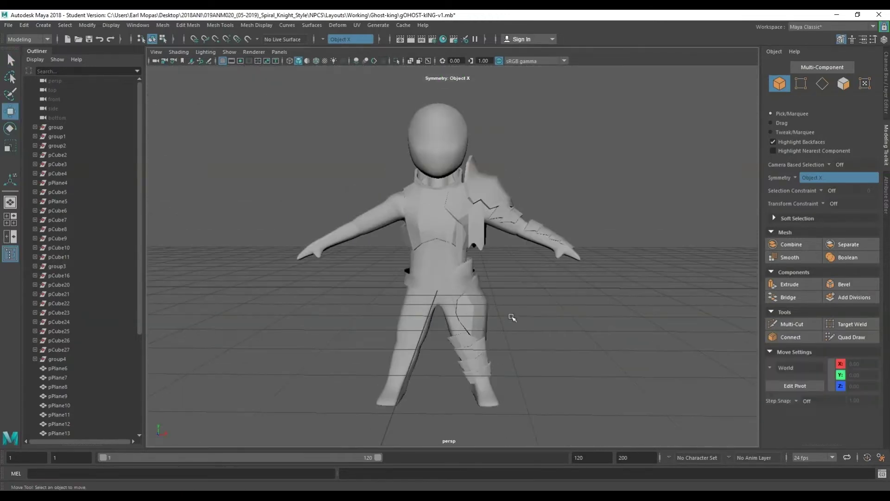
scroll(512, 317, up, 5)
scroll(505, 329, up, 2)
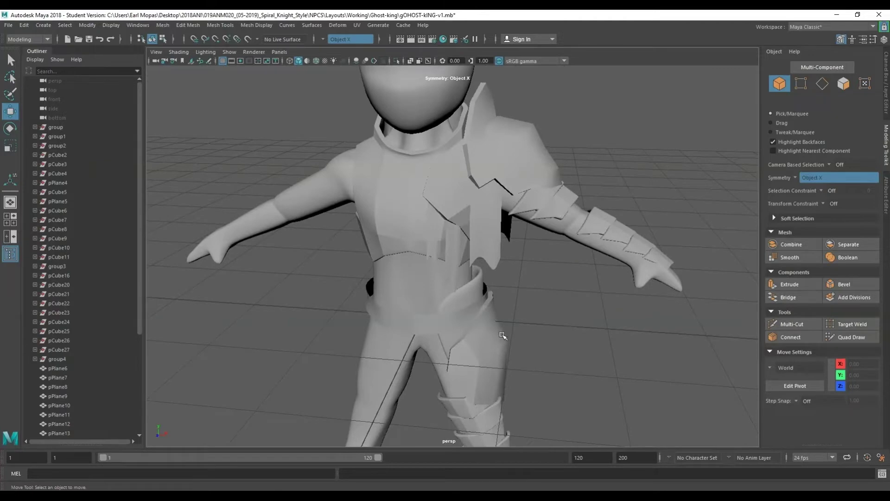
scroll(503, 334, down, 5)
mouse_move(526, 312)
alt+mouse_down()
mouse_move(532, 328)
mouse_move(513, 257)
alt+mouse_up()
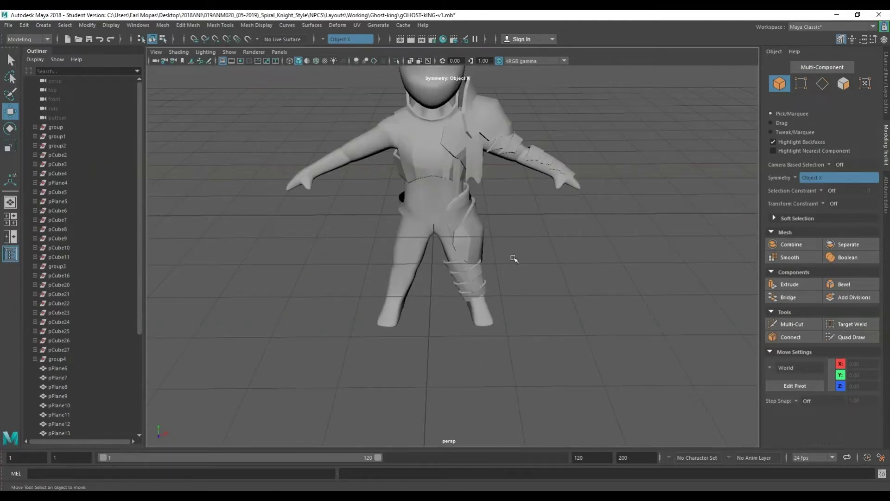
mouse_move(503, 213)
alt+mouse_down()
mouse_move(495, 268)
mouse_move(384, 304)
mouse_move(380, 260)
mouse_move(361, 262)
alt+mouse_up()
Step: Adjust the upper-arm armour plate's rotation and position from a side view
click(380, 253)
key(e)
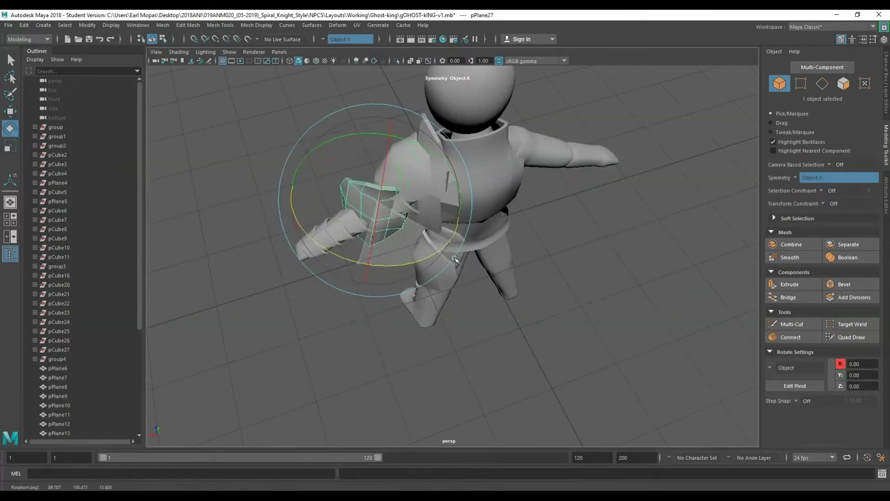
key(w)
alt+drag(433, 148, 493, 180)
alt+drag(435, 199, 472, 275)
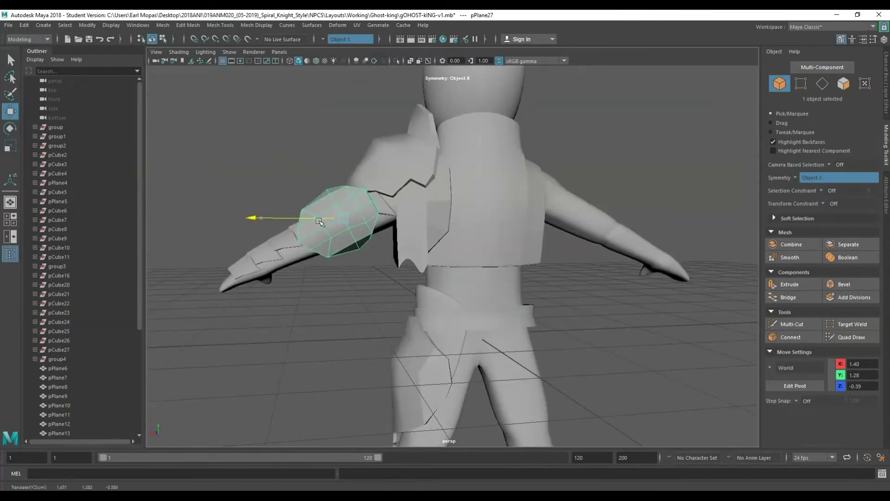
key(e)
mouse_move(472, 275)
alt+mouse_down()
mouse_move(353, 301)
mouse_move(335, 321)
mouse_move(505, 289)
alt+mouse_up()
key(w)
click(334, 321)
Step: Rotate and reposition the forearm band so it wraps the arm, checking from several angles
click(547, 283)
key(e)
drag(639, 181, 612, 168)
mouse_move(541, 264)
alt+mouse_down()
mouse_move(487, 241)
mouse_move(603, 186)
alt+mouse_up()
key(w)
scroll(644, 163, up, 5)
key(e)
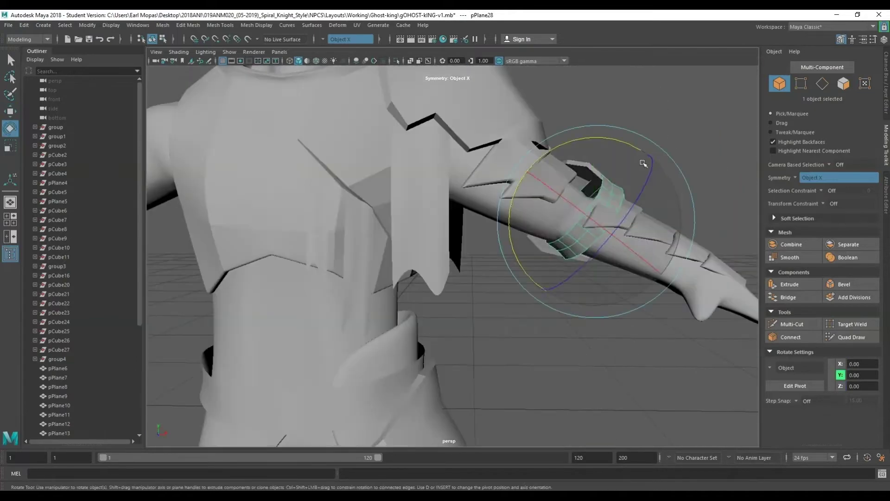
key(w)
alt+drag(644, 163, 526, 261)
mouse_move(491, 363)
alt+mouse_down()
mouse_move(423, 342)
mouse_move(493, 310)
mouse_move(521, 284)
alt+mouse_up()
key(q)
scroll(464, 324, down, 5)
scroll(520, 284, up, 3)
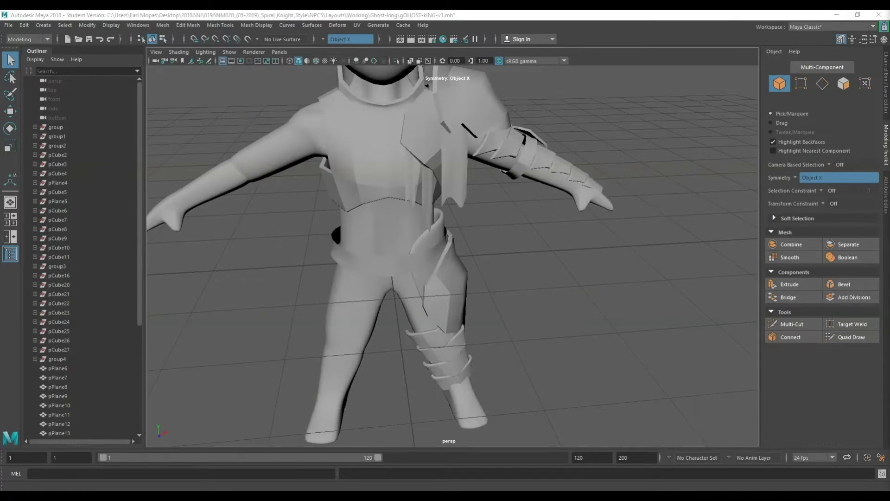
Step: Extrude the selected belt faces to give the belt thickness
mouse_move(490, 317)
alt+mouse_down()
mouse_move(502, 307)
mouse_move(443, 294)
alt+mouse_up()
scroll(443, 293, down, 3)
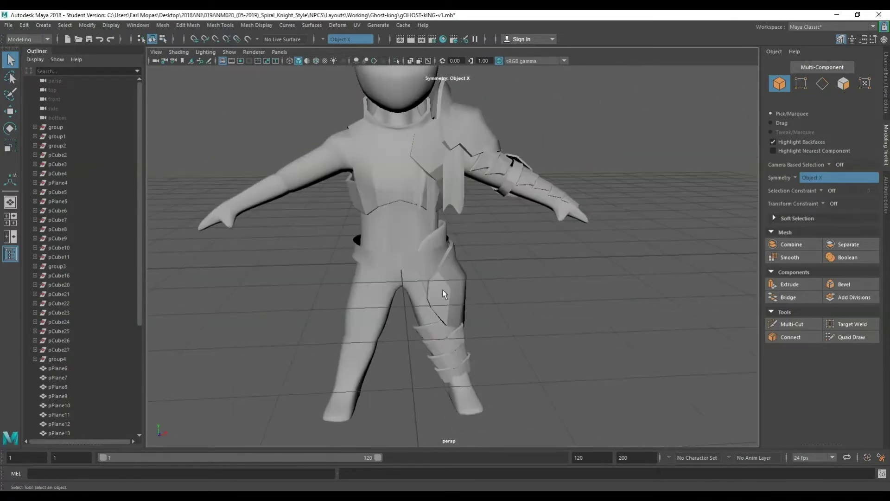
key(ctrl+e)
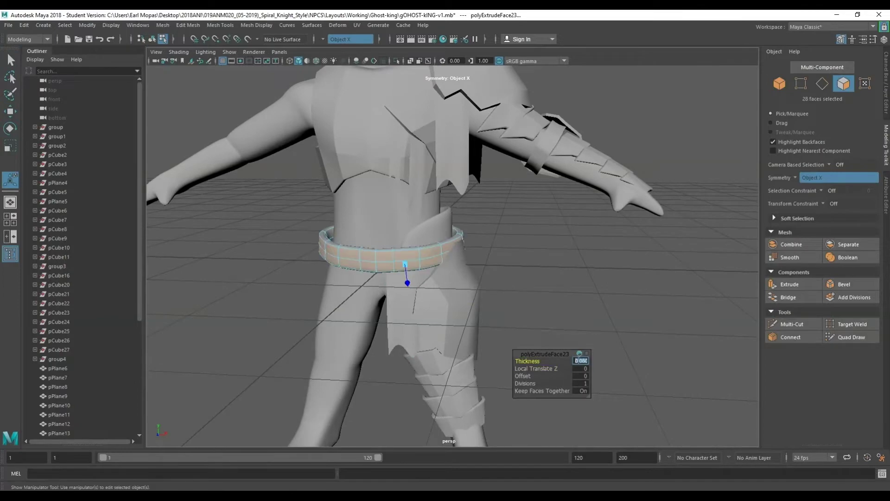
Step: Select the cloth panel on the thigh and scale it into a narrower strip
alt+drag(477, 258, 512, 232)
click(380, 316)
key(r)
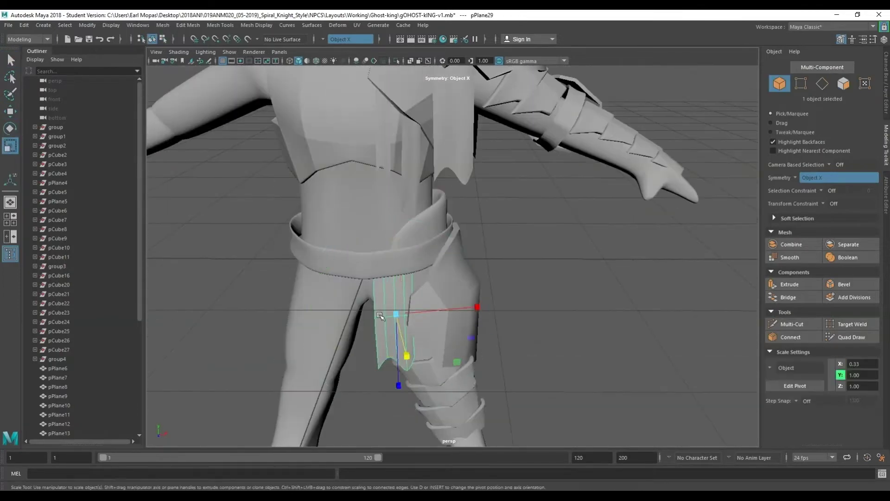
key(e)
mouse_move(428, 312)
alt+mouse_down()
mouse_move(354, 230)
mouse_move(385, 278)
mouse_move(383, 350)
alt+mouse_up()
key(q)
Step: Move the panel's bottom vertices together so the strip tapers to a pointed tip
key(F10)
key(w)
key(F9)
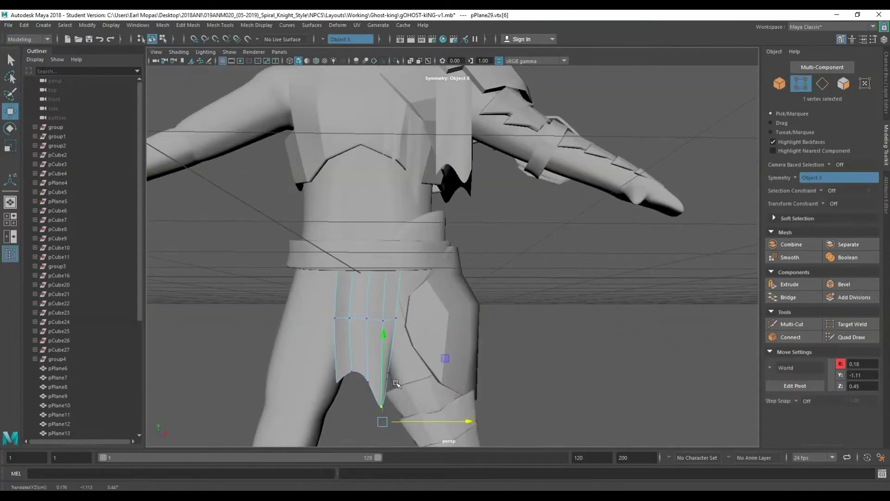
key(Up)
mouse_move(422, 422)
alt+mouse_down()
mouse_move(423, 294)
mouse_move(464, 343)
mouse_move(446, 287)
alt+mouse_up()
Step: Back in object mode, select the front cloth panel, then the leg armor piece
key(F8)
key(w)
click(446, 287)
scroll(474, 264, down, 3)
mouse_move(519, 298)
alt+mouse_down()
mouse_move(495, 269)
mouse_move(445, 324)
mouse_move(565, 302)
alt+mouse_up()
click(396, 352)
key(e)
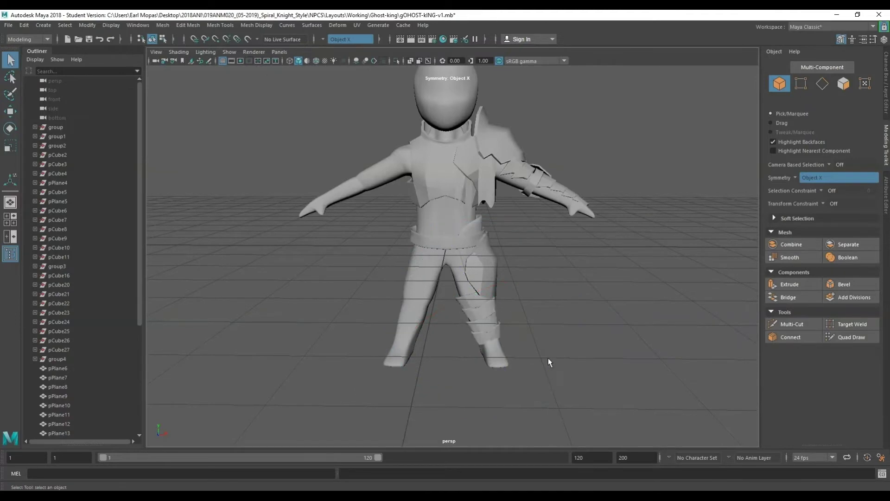
Step: Select the thigh cloth panel and frame a close side view of the hip
scroll(558, 169, up, 3)
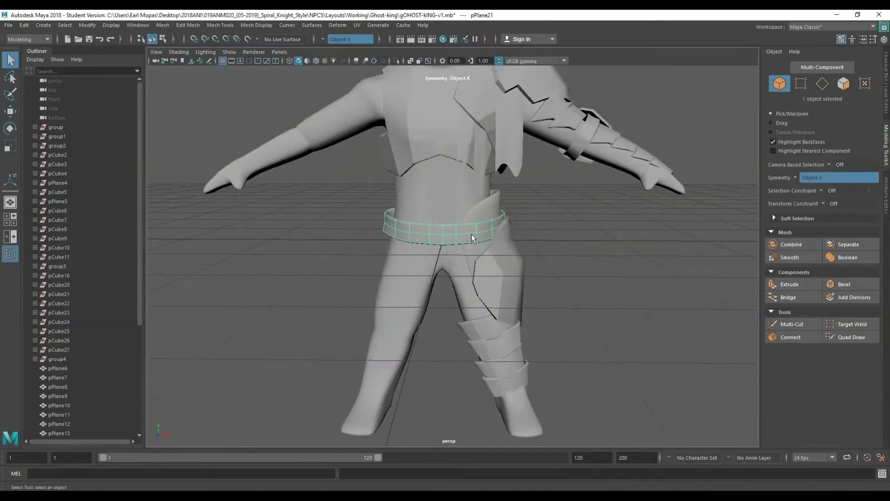
click(476, 263)
key(w)
mouse_move(414, 299)
alt+mouse_down()
mouse_move(588, 349)
mouse_move(403, 322)
mouse_move(510, 319)
alt+mouse_up()
key(w)
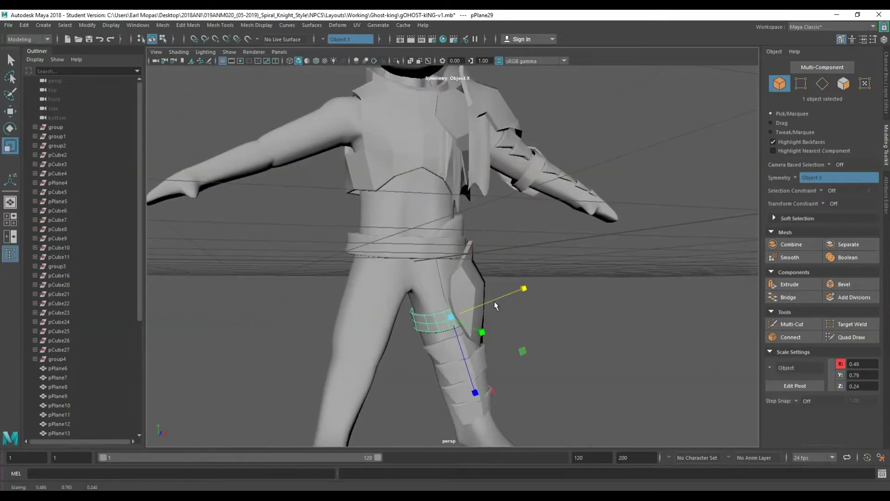
scroll(445, 241, down, 3)
Step: Duplicate the cloth panel and move the copy in front of the hip
key(ctrl+d)
scroll(399, 186, up, 4)
mouse_move(398, 306)
mouse_down()
mouse_move(387, 142)
mouse_move(387, 278)
mouse_up()
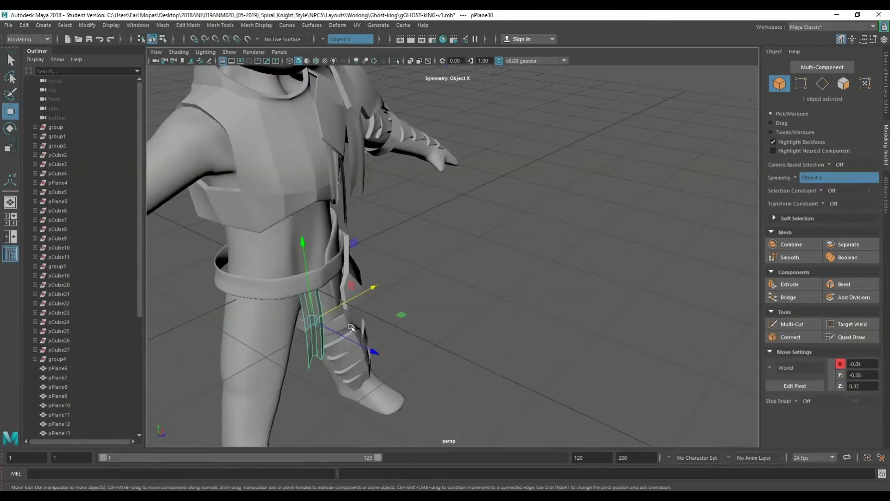
right_drag(311, 197, 310, 175)
double_click(305, 227)
key(q)
Step: Nudge the copied panel into place over the front of the thigh
scroll(468, 170, up, 3)
key(F8)
scroll(468, 170, down, 3)
key(w)
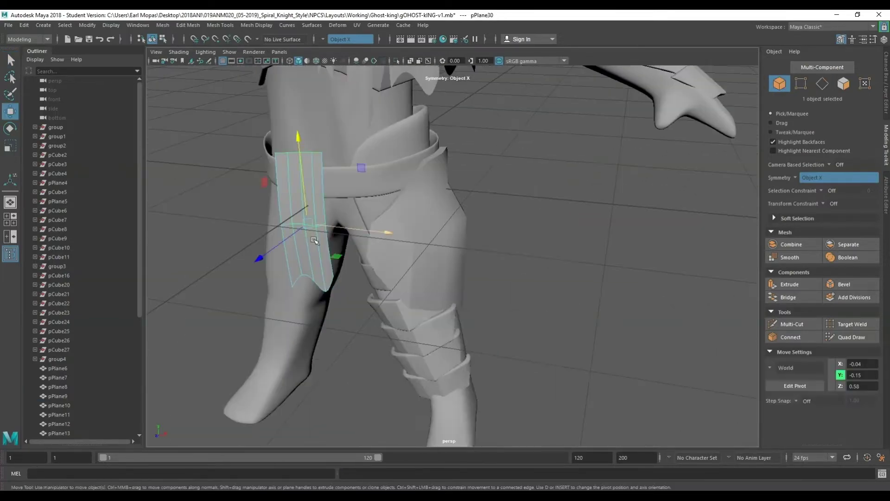
mouse_move(468, 170)
alt+mouse_down()
mouse_move(363, 304)
mouse_move(385, 176)
mouse_move(343, 199)
alt+mouse_up()
drag(371, 273, 374, 244)
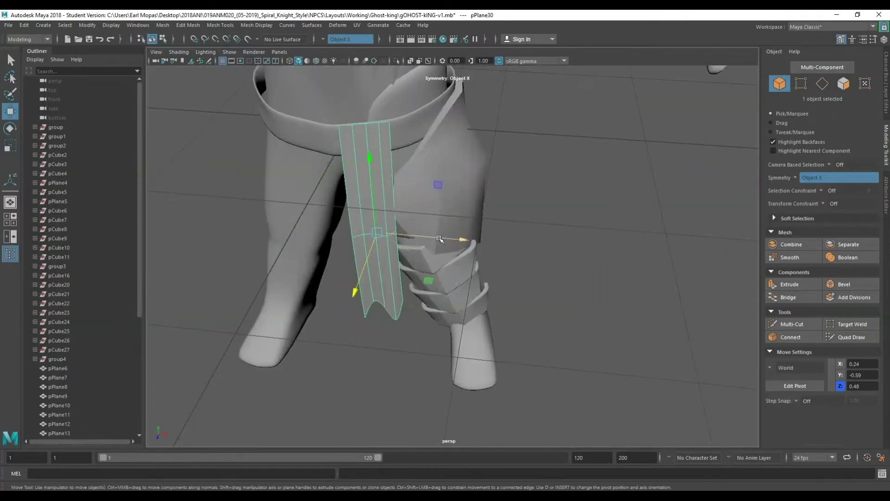
drag(439, 239, 447, 239)
alt+drag(447, 239, 417, 232)
scroll(521, 277, down, 3)
scroll(388, 225, up, 3)
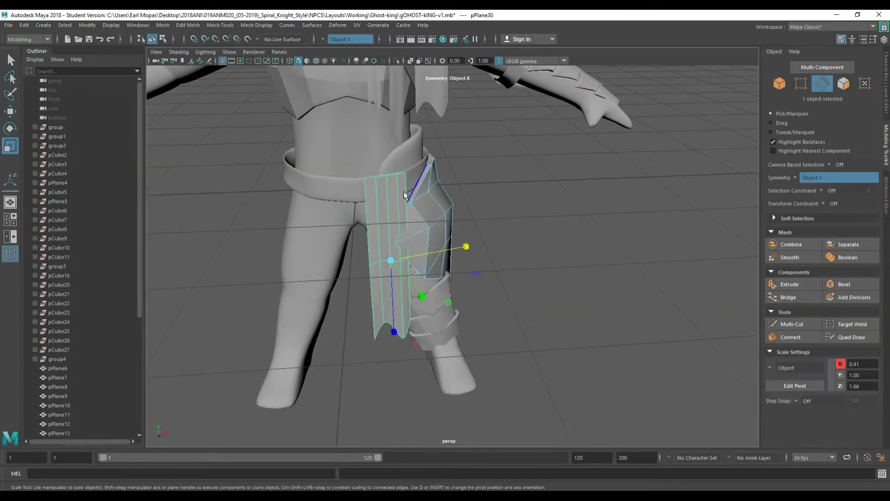
Step: Adjust the panel's edges flush beside the leg armor and save the scene as gOHOST-kING-v1.mb
shift+click(420, 241)
alt+drag(420, 241, 533, 181)
key(q)
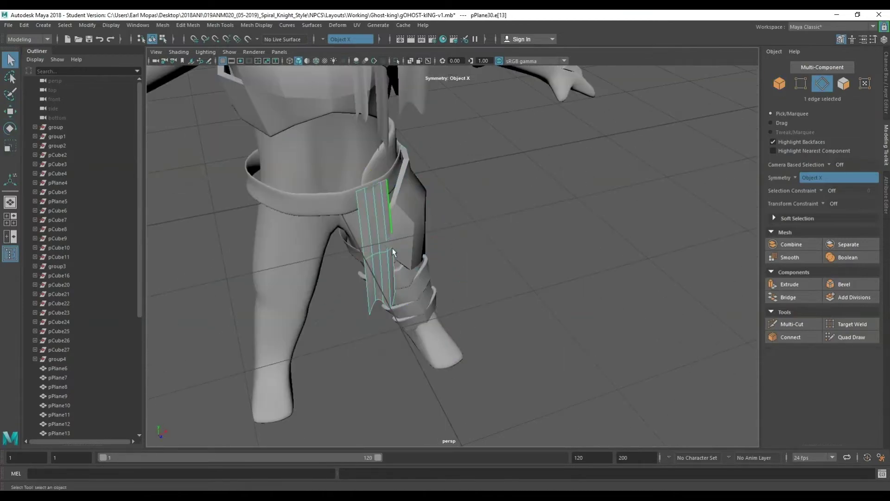
shift+click(392, 251)
alt+drag(393, 252, 398, 301)
scroll(408, 340, up, 3)
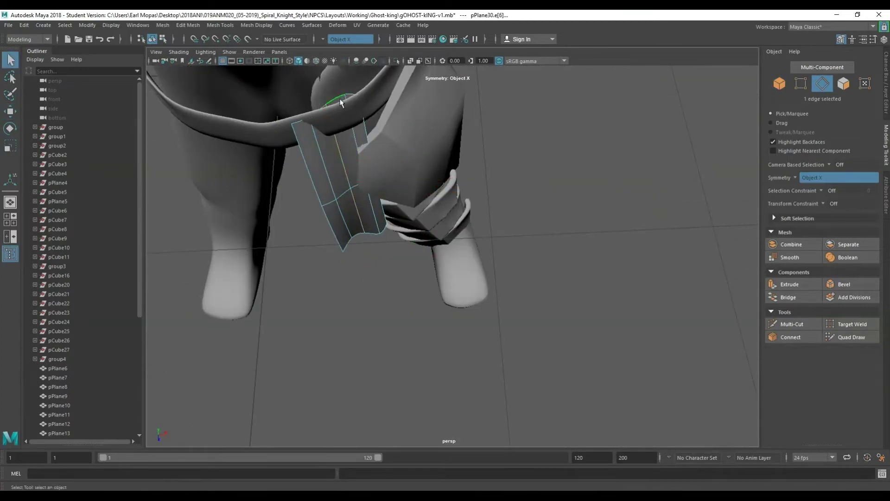
key(F8)
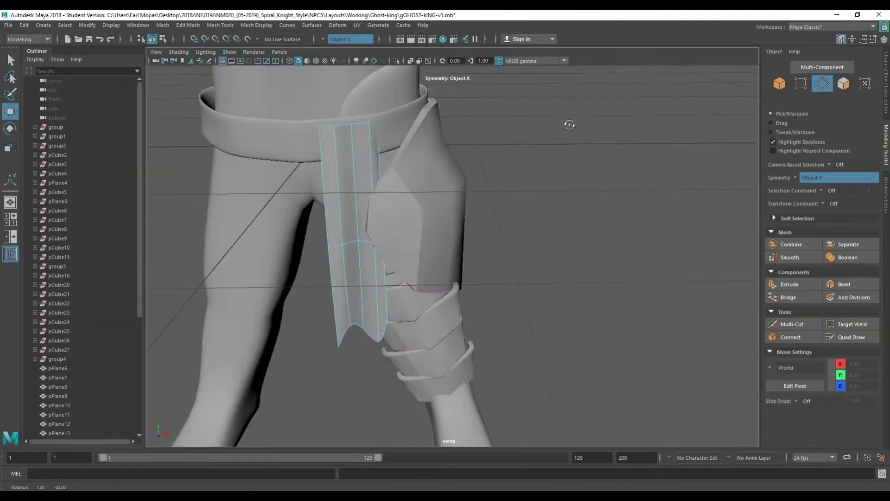
scroll(417, 232, down, 5)
click(8, 25)
click(36, 63)
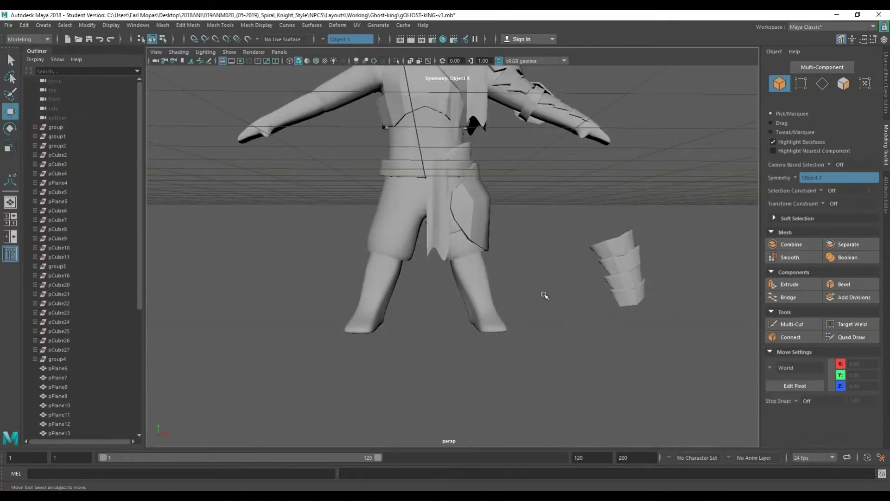
Step: Select the new plane by the shin and rotate it into position
right_click(543, 292)
click(580, 295)
mouse_move(580, 294)
alt+mouse_down()
mouse_move(465, 322)
mouse_move(510, 320)
alt+mouse_up()
key(ctrl+a)
key(e)
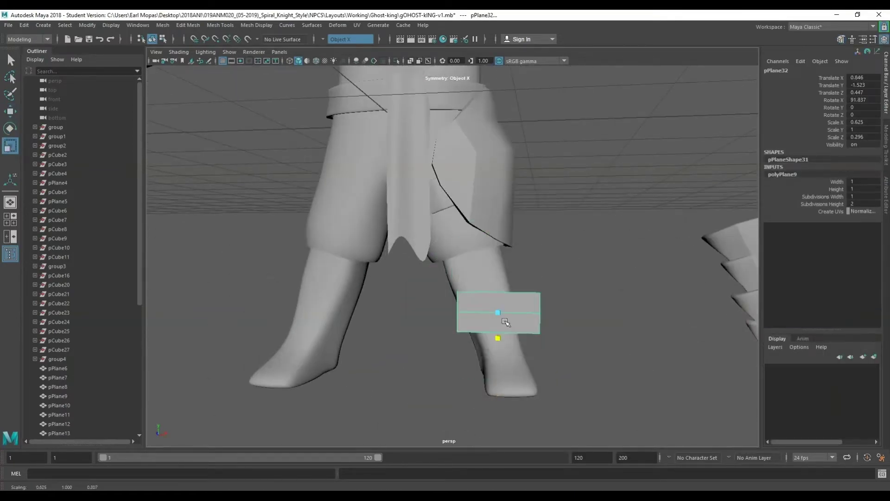
right_click(505, 322)
key(ctrl+z)
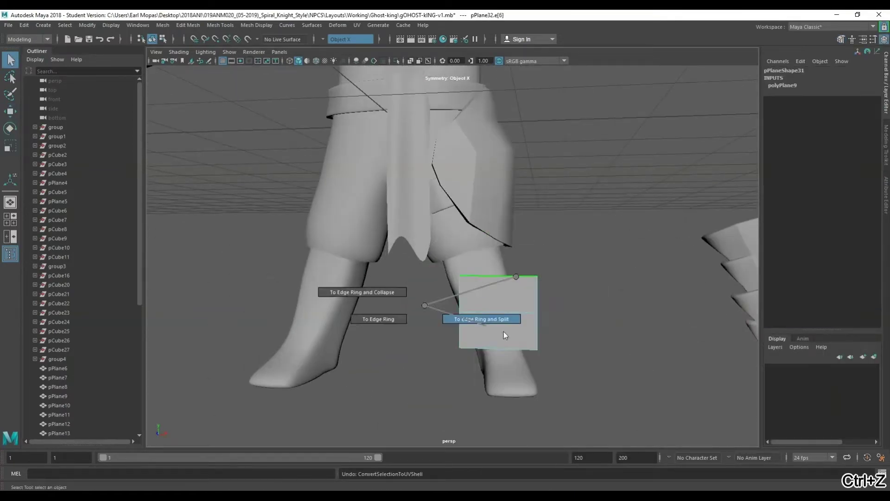
key(w)
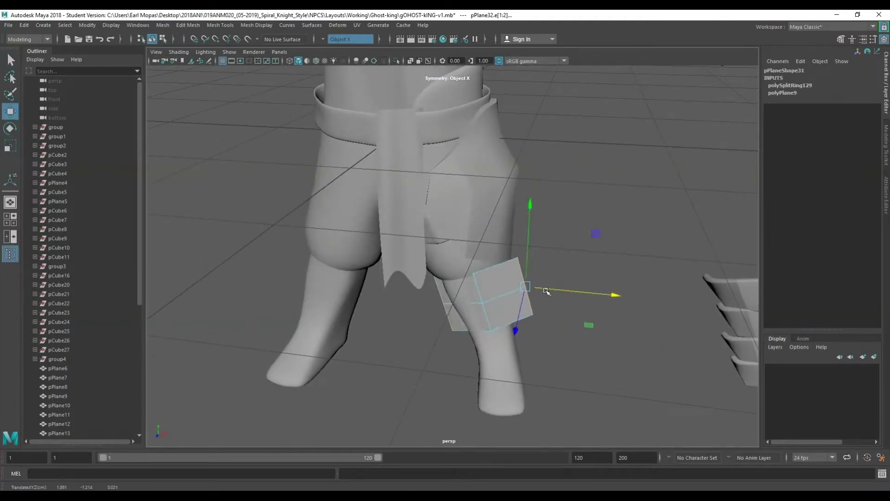
Step: Split the plane with an edge ring and extrude its edge to curve it into a band
key(q)
ctrl+right_drag(434, 304, 505, 326)
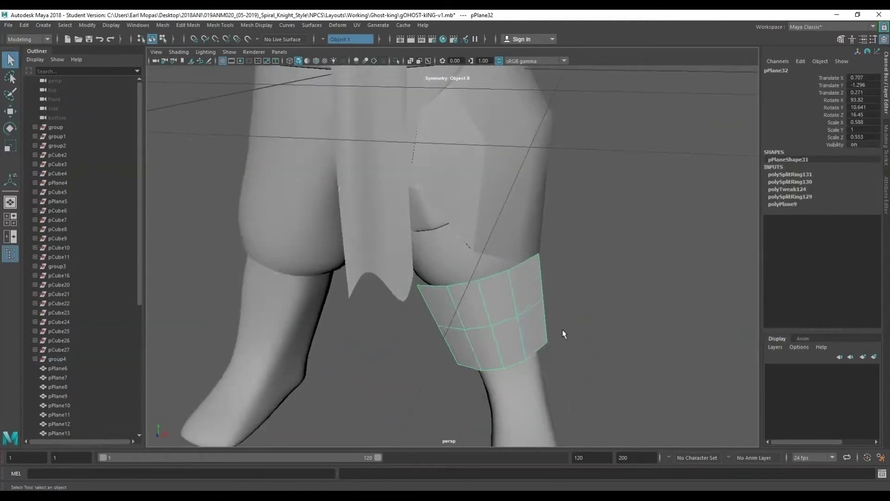
key(ctrl+e)
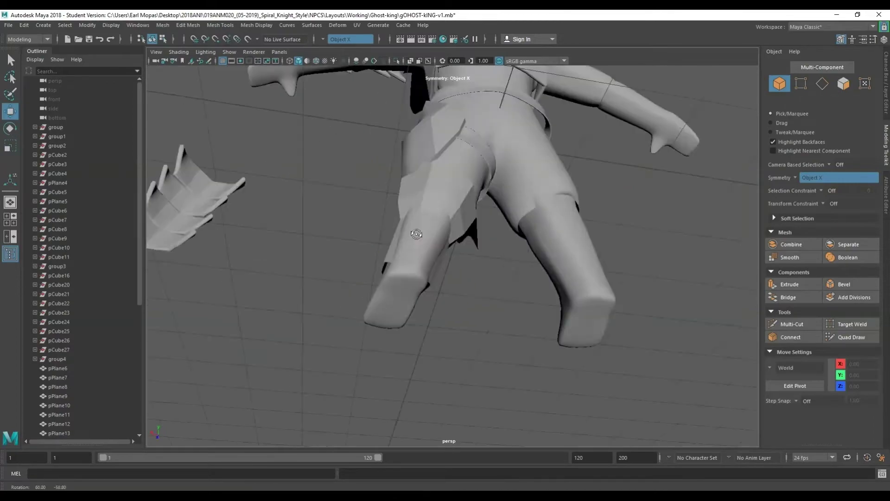
click(186, 70)
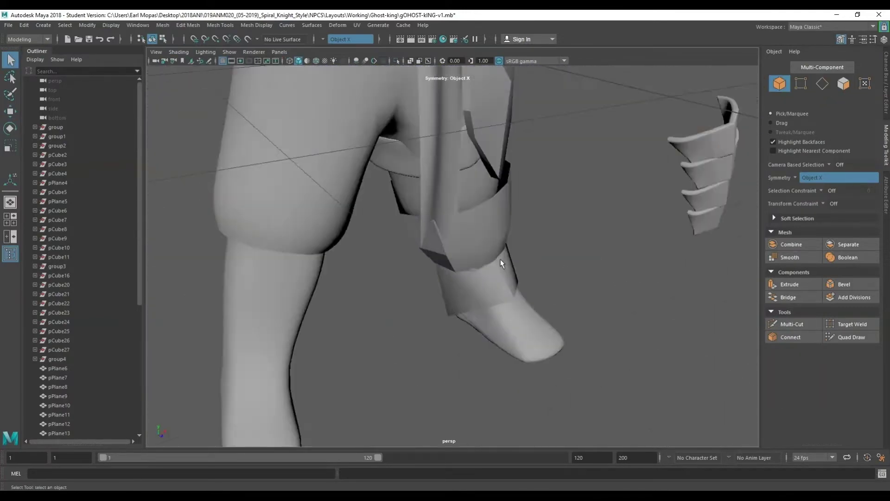
right_click(494, 242)
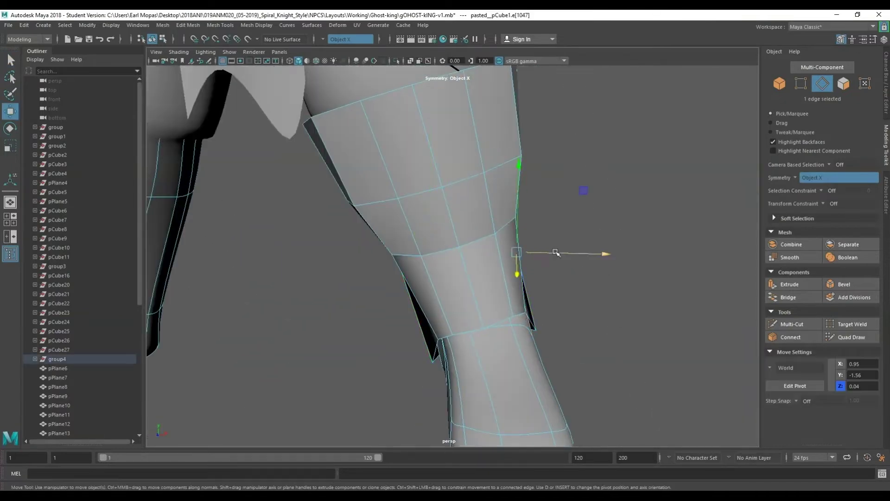
key(ctrl+z)
key(ctrl+z)
key(ctrl+z)
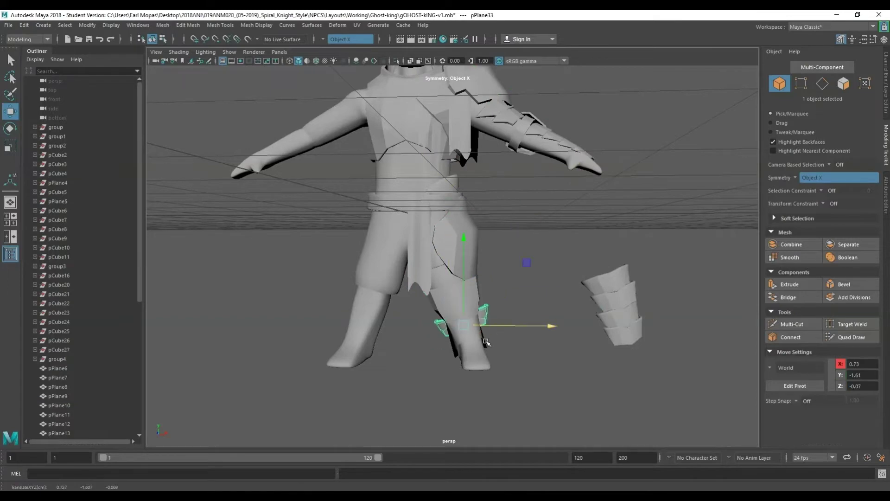
Step: Scale the knee band to fit around the leg
key(r)
alt+drag(486, 342, 461, 369)
scroll(504, 343, up, 5)
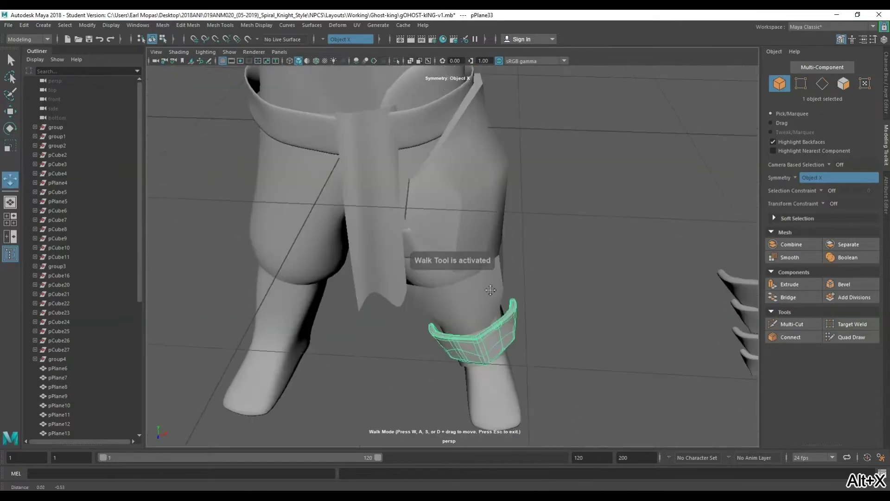
key(r)
alt+drag(454, 353, 406, 357)
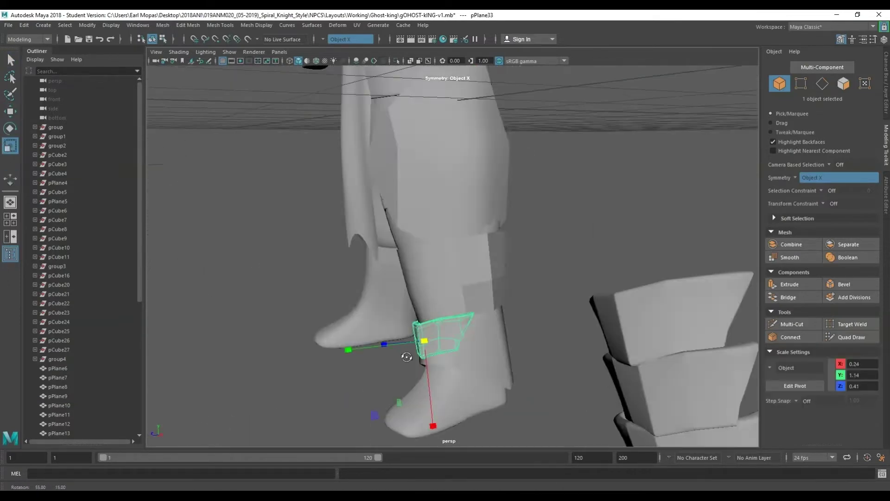
right_click(510, 264)
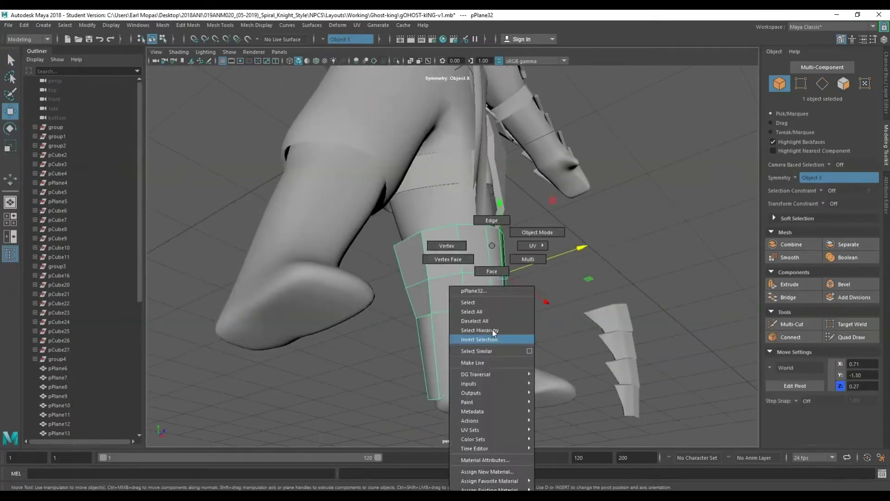
alt+drag(500, 278, 423, 309)
Step: Select the shin band plane and rotate it around the shin
key(w)
click(445, 250)
key(f)
key(e)
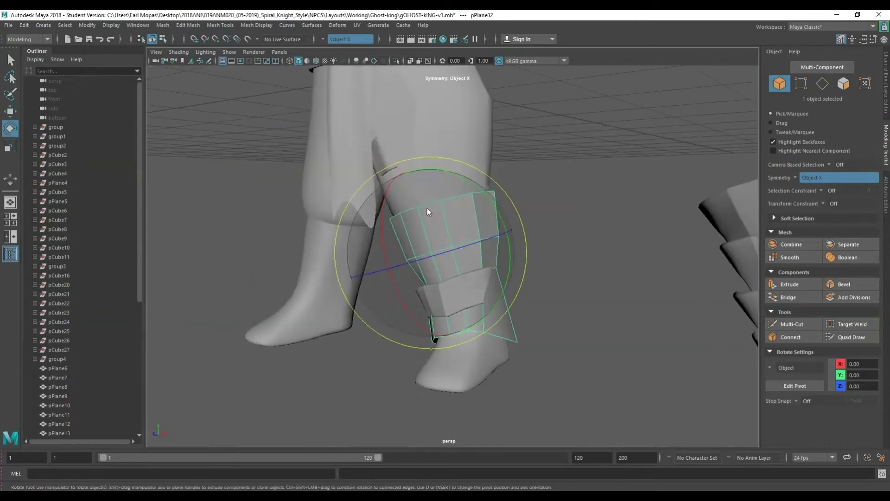
alt+drag(426, 166, 509, 233)
Step: Scale, rotate and move the knee band to sit below the knee, then deselect it
click(453, 301)
key(r)
mouse_move(463, 278)
alt+mouse_down()
mouse_move(504, 282)
mouse_move(446, 284)
alt+mouse_up()
key(e)
key(w)
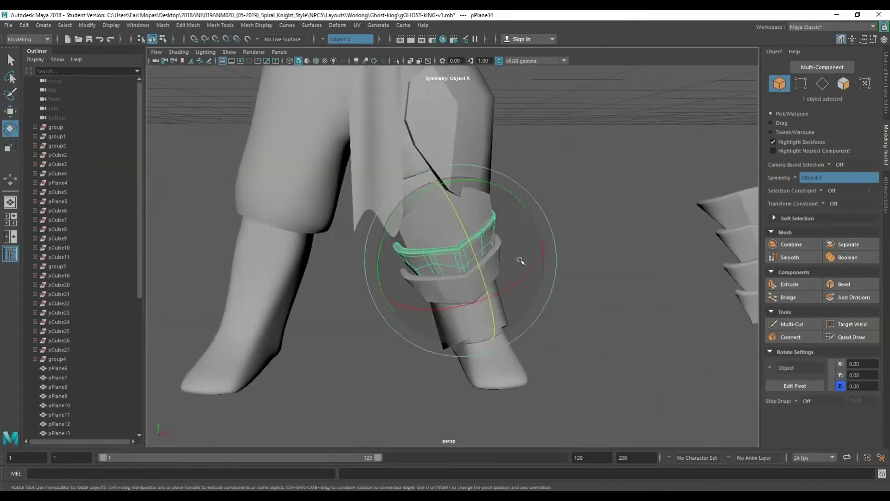
key(q)
click(496, 278)
scroll(496, 278, down, 5)
scroll(501, 289, down, 5)
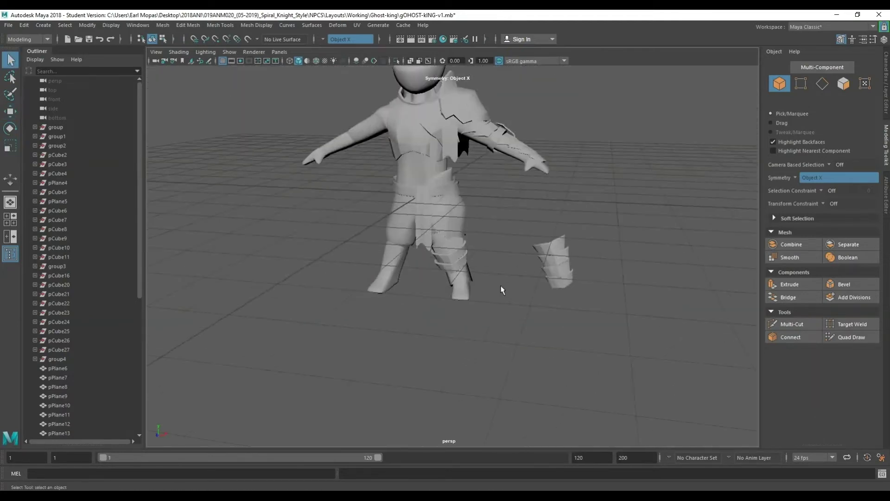
Step: Extrude the leg band's faces to give the band thickness
alt+drag(395, 246, 473, 298)
click(473, 298)
key(ctrl+e)
scroll(603, 324, up, 3)
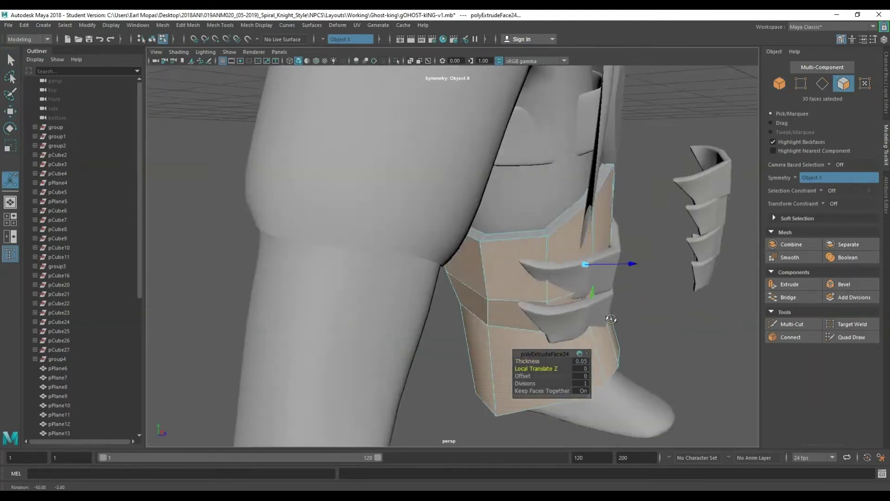
scroll(586, 365, up, 2)
alt+drag(586, 365, 567, 290)
key(F8)
key(w)
Step: Duplicate the leg band and scale the copy to fit the lower leg
mouse_move(432, 261)
alt+mouse_down()
mouse_move(553, 249)
mouse_move(407, 308)
alt+mouse_up()
key(ctrl+d)
key(w)
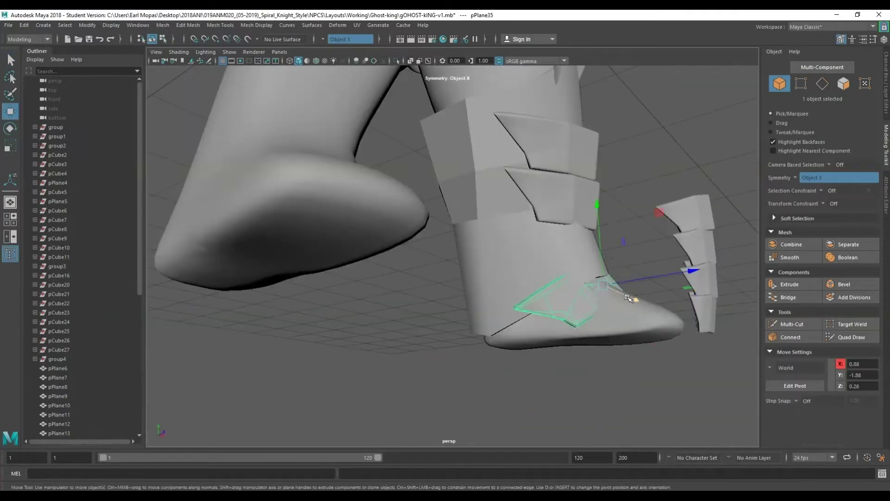
alt+drag(629, 297, 472, 140)
key(r)
mouse_move(556, 221)
alt+mouse_down()
mouse_move(622, 328)
mouse_move(473, 332)
alt+mouse_up()
key(q)
click(516, 274)
Step: Duplicate another band, slide it sideways along the leg, then scale and rotate it
mouse_move(517, 274)
alt+mouse_down()
mouse_move(519, 283)
mouse_move(417, 278)
alt+mouse_up()
key(ctrl+d)
key(w)
key(e)
key(w)
mouse_move(408, 333)
mouse_down()
mouse_move(380, 330)
mouse_move(400, 298)
mouse_move(353, 278)
mouse_move(323, 379)
mouse_move(371, 325)
mouse_move(431, 371)
mouse_move(471, 340)
mouse_up()
key(r)
scroll(323, 379, up, 3)
key(e)
key(q)
click(430, 375)
Step: Rotate the shin band's edges and nudge the boot band faces slightly inward
key(w)
mouse_move(446, 282)
alt+mouse_down()
mouse_move(408, 297)
mouse_move(463, 278)
mouse_move(477, 260)
alt+mouse_up()
key(e)
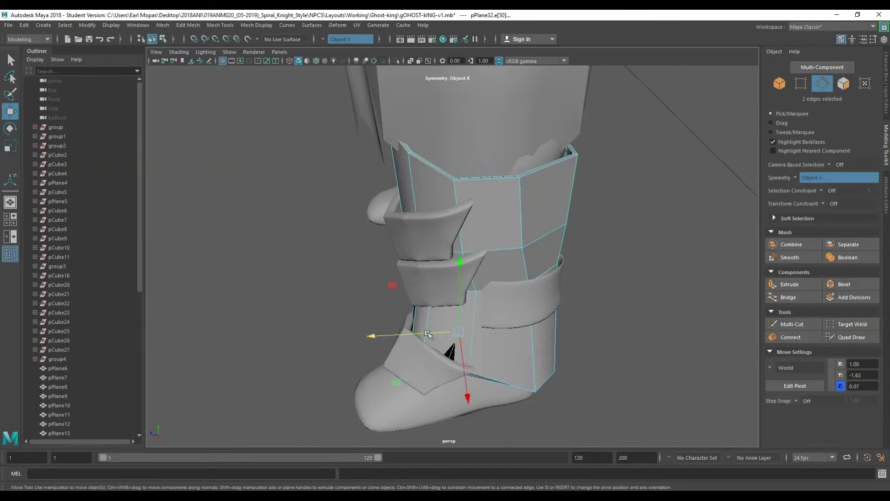
key(q)
key(ctrl+F11)
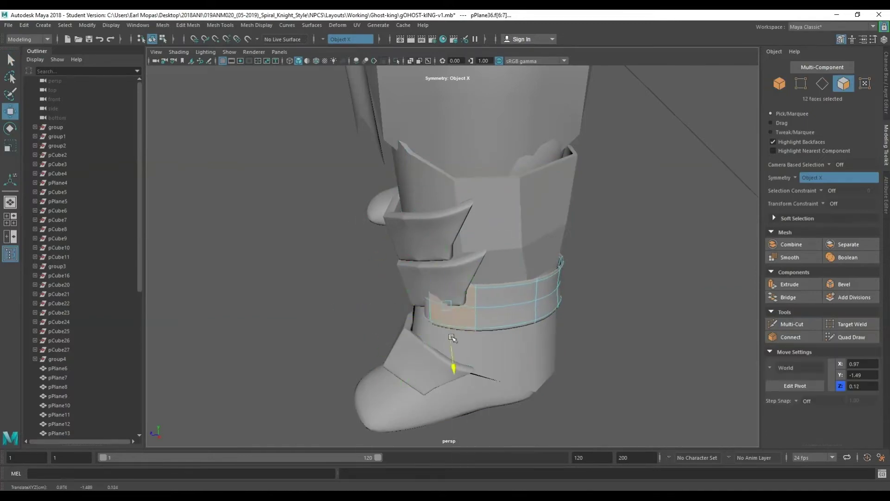
drag(451, 334, 452, 337)
key(q)
Step: Select the boot band's full face loop and move it snug against the ankle
alt+drag(452, 337, 506, 297)
key(q)
key(F8)
mouse_move(475, 332)
alt+mouse_down()
mouse_move(547, 212)
mouse_move(204, 184)
mouse_move(417, 278)
mouse_move(526, 183)
mouse_move(532, 274)
mouse_move(419, 292)
mouse_move(485, 217)
alt+mouse_up()
click(796, 177)
shift+double_click(458, 271)
key(e)
key(w)
key(F8)
key(w)
scroll(508, 248, down, 5)
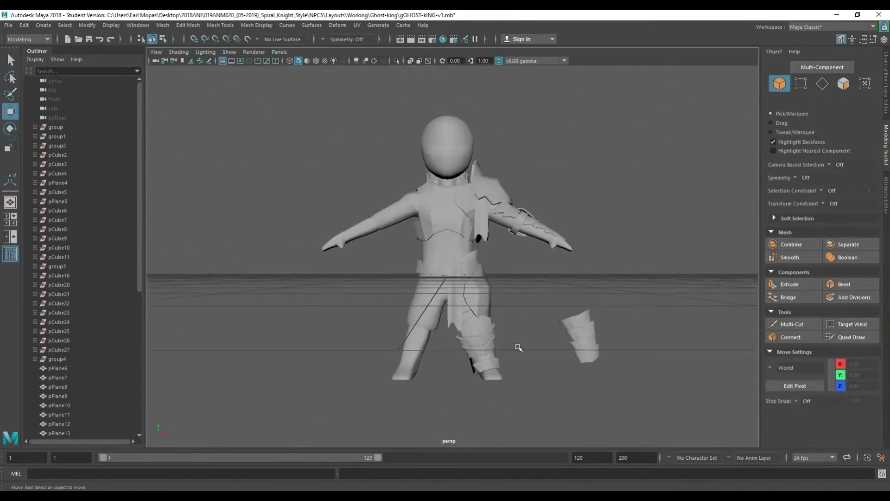
Step: Finish adjusting the boot band and bring the belt strap into view
key(r)
key(ctrl+d)
scroll(461, 408, up, 5)
scroll(495, 242, up, 2)
key(w)
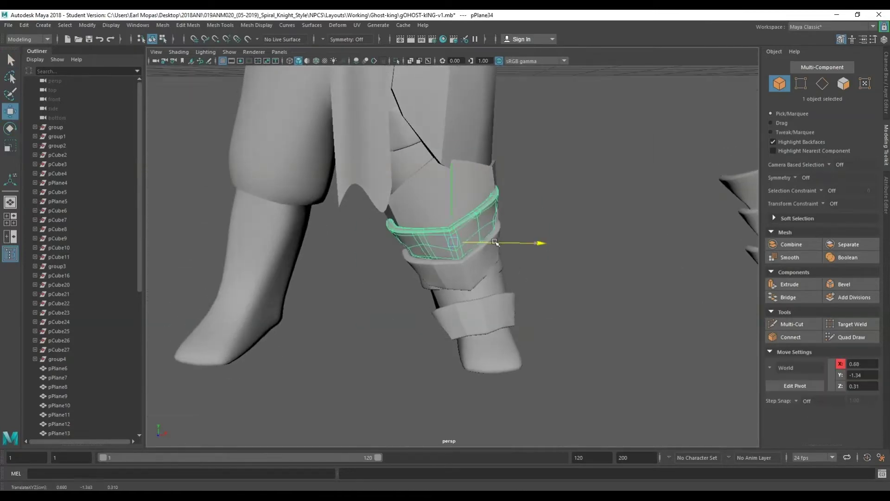
alt+drag(545, 232, 428, 283)
scroll(311, 290, down, 3)
scroll(439, 280, up, 5)
Step: Select the belt strap's top edges and extend them upward
click(617, 278)
mouse_move(698, 184)
right_down()
mouse_move(737, 163)
mouse_move(698, 159)
right_up()
double_click(606, 287)
key(f)
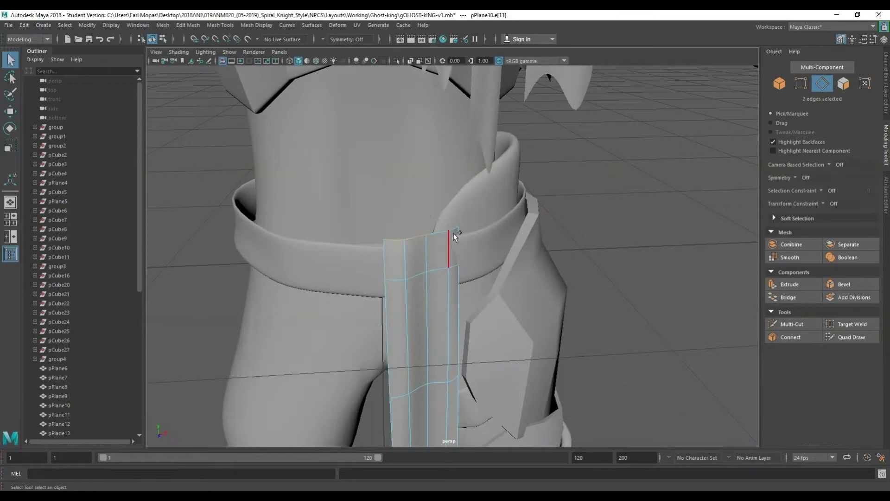
shift+double_click(455, 236)
key(e)
alt+drag(455, 236, 659, 212)
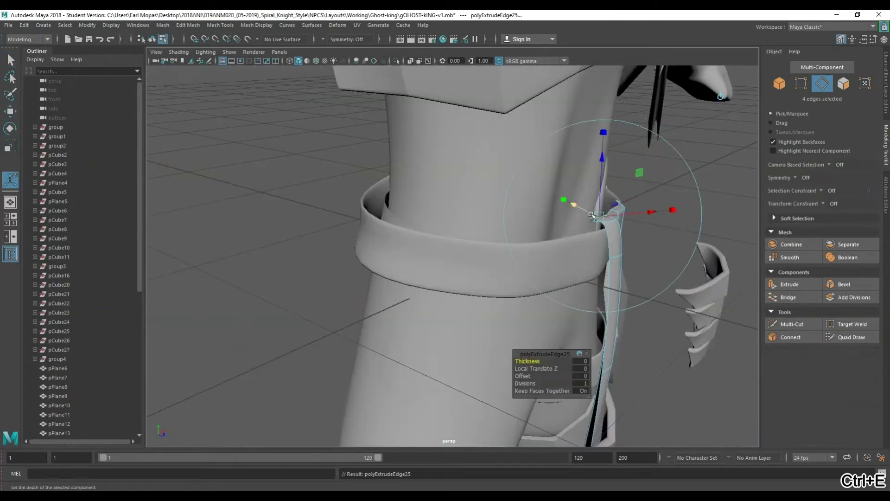
scroll(613, 241, down, 5)
scroll(499, 291, up, 3)
Step: Scale the leg armor piece to refit it around the leg
click(498, 291)
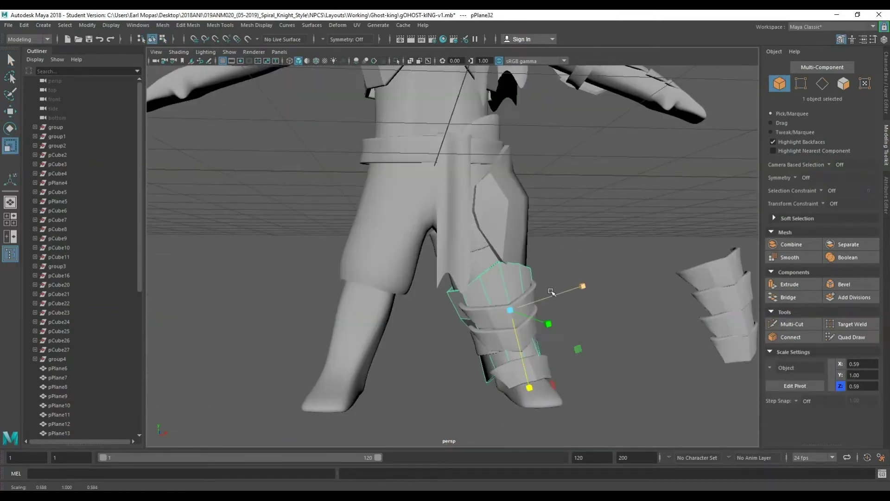
scroll(538, 292, down, 3)
scroll(528, 294, down, 3)
scroll(444, 217, up, 6)
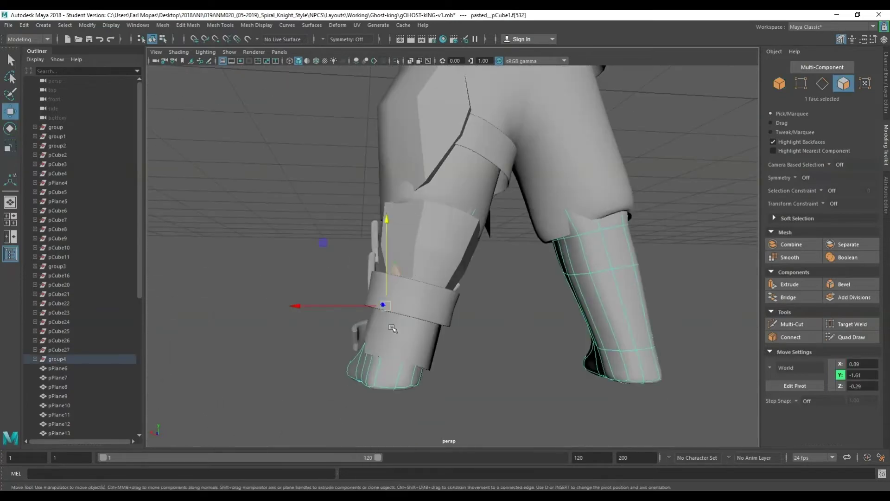
alt+drag(392, 328, 487, 202)
scroll(480, 183, down, 5)
scroll(480, 183, down, 3)
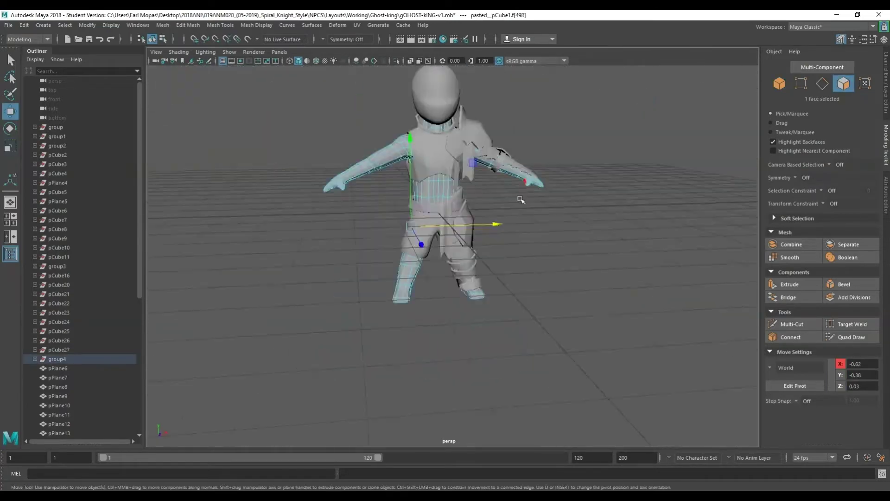
key(F8)
key(q)
alt+drag(510, 232, 568, 283)
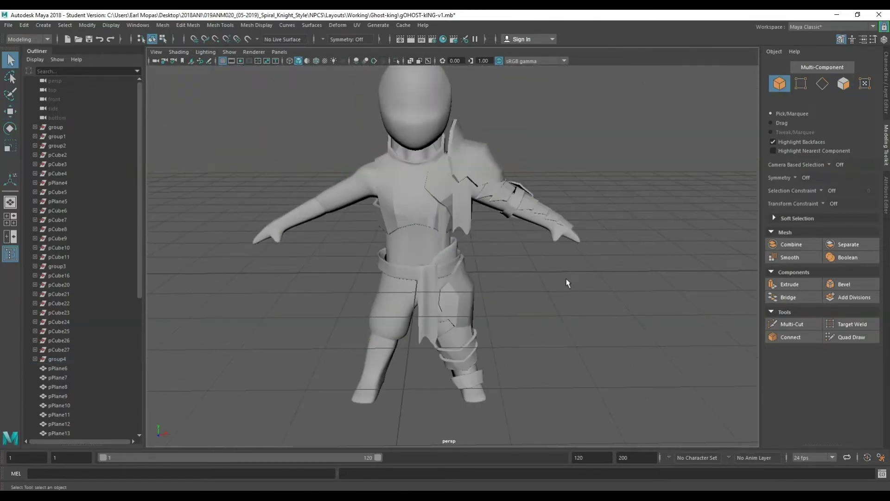
scroll(332, 280, up, 5)
Step: Rotate the thin chest strips to follow the torso
click(477, 199)
key(w)
mouse_move(477, 200)
alt+mouse_down()
mouse_move(603, 194)
mouse_move(690, 211)
mouse_move(690, 276)
alt+mouse_up()
key(e)
scroll(497, 254, down, 5)
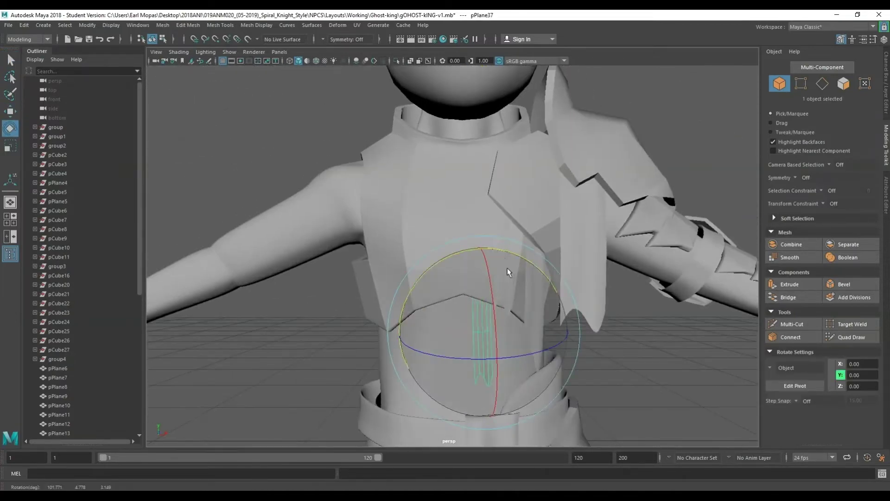
scroll(535, 328, down, 5)
key(q)
click(536, 327)
mouse_move(536, 327)
alt+middle_down()
mouse_move(489, 226)
mouse_move(475, 261)
alt+middle_up()
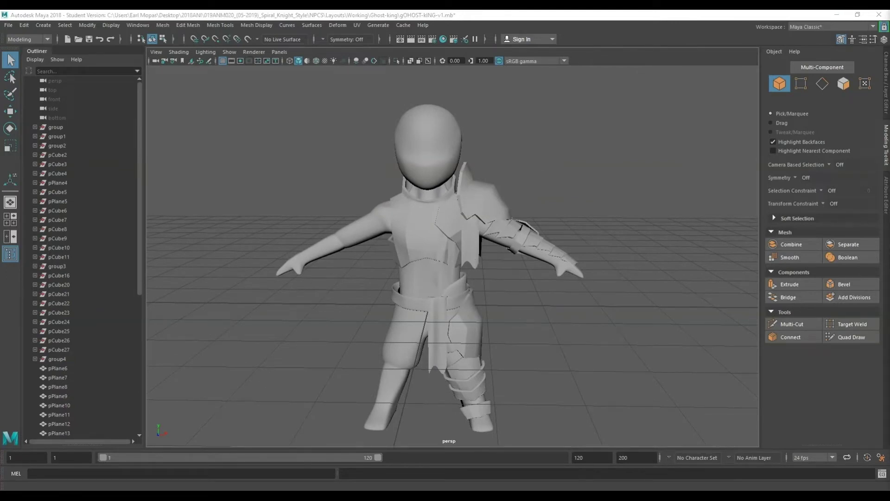
Step: Create a polygon cube and scale it into a thin, tall plank above the head
click(402, 107)
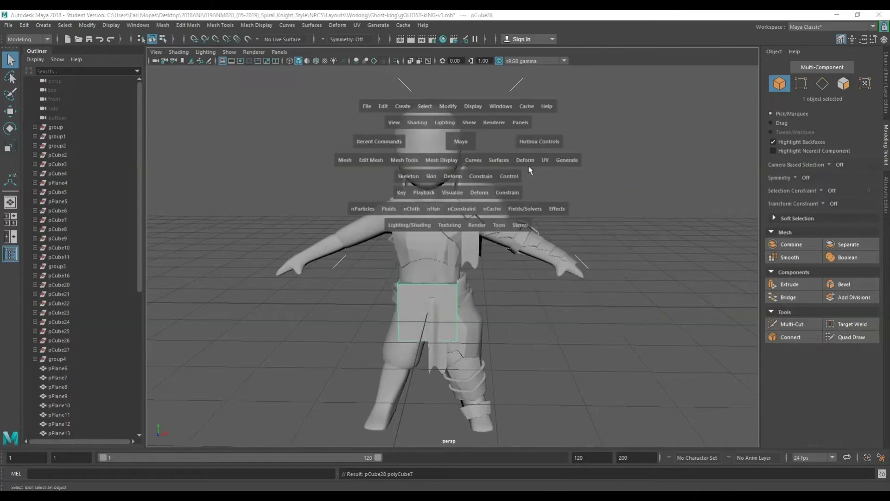
click(575, 166)
key(r)
alt+drag(389, 163, 453, 175)
key(w)
scroll(453, 251, up, 5)
scroll(468, 166, up, 5)
double_click(453, 190)
Step: Split the plank midway with a new edge ring
click(443, 211)
shift+right_drag(444, 211, 403, 226)
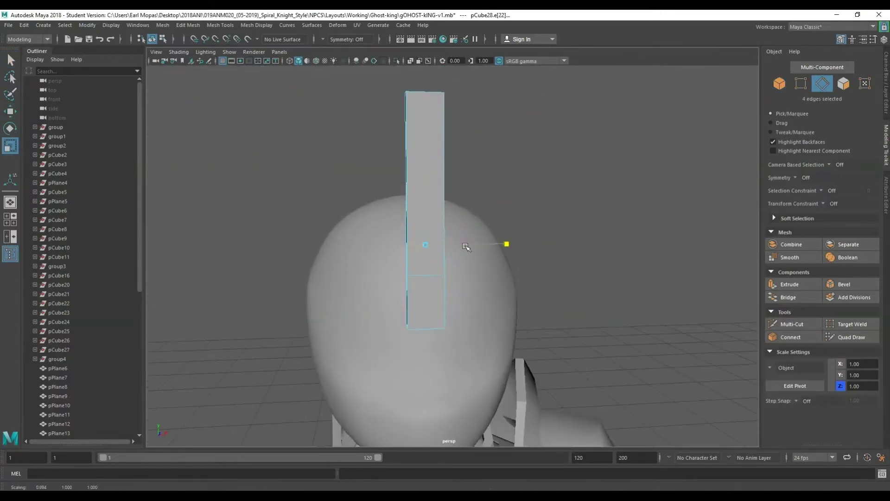
key(q)
mouse_move(466, 251)
alt+mouse_down()
mouse_move(431, 303)
mouse_move(417, 209)
mouse_move(432, 155)
mouse_move(420, 267)
alt+mouse_up()
key(e)
key(w)
alt+drag(440, 213, 417, 232)
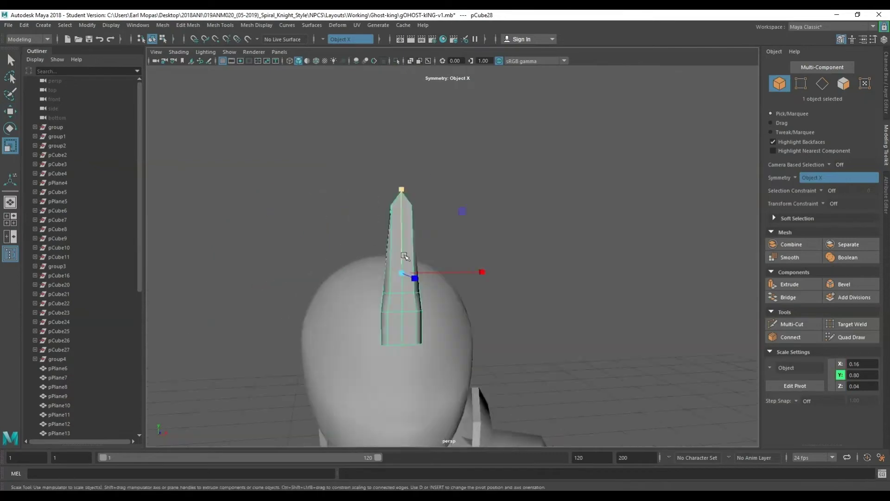
Step: Select faces on the sides of the spike
right_click(391, 199)
key(q)
click(402, 129)
shift+click(362, 172)
mouse_move(402, 129)
alt+mouse_down()
mouse_move(371, 176)
mouse_move(296, 195)
alt+mouse_up()
key(e)
key(w)
Step: Select the spike's top edges and scale them down to a point
right_click(296, 195)
click(299, 166)
alt+drag(273, 249, 391, 183)
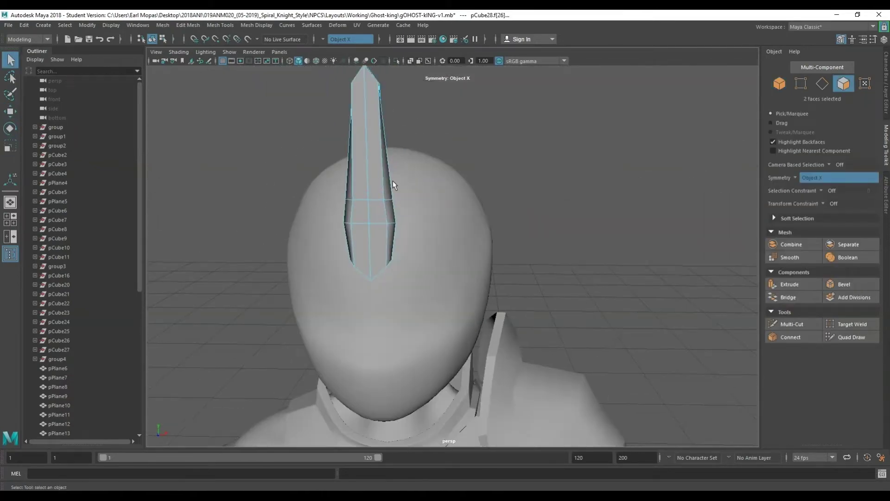
click(396, 168)
key(e)
mouse_move(378, 121)
alt+mouse_down()
mouse_move(576, 133)
mouse_move(380, 89)
mouse_move(506, 71)
mouse_move(423, 129)
mouse_move(547, 90)
alt+mouse_up()
key(F9)
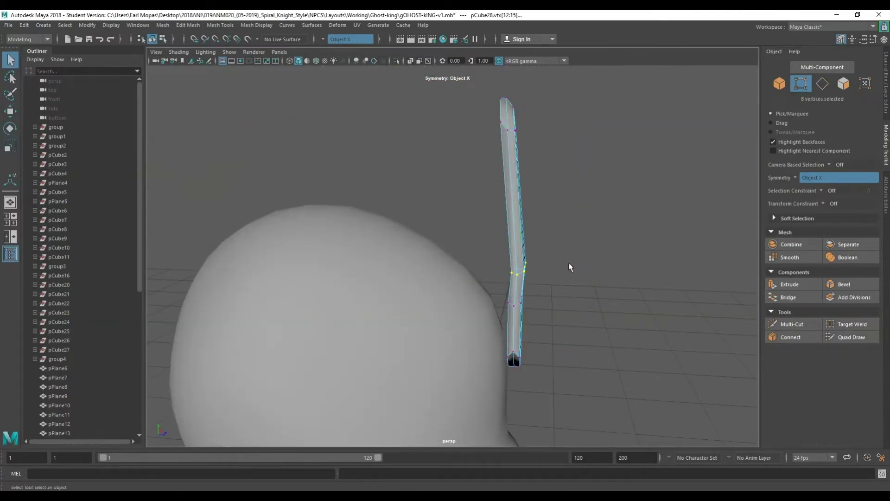
key(F8)
alt+drag(570, 267, 346, 290)
Step: Duplicate the spike twice and place the copies around the head
key(ctrl+d)
key(w)
alt+drag(458, 186, 487, 258)
key(w)
mouse_move(563, 211)
alt+mouse_down()
mouse_move(349, 242)
mouse_move(463, 251)
mouse_move(318, 302)
mouse_move(405, 344)
mouse_move(487, 315)
mouse_move(632, 288)
mouse_move(510, 278)
mouse_move(399, 303)
alt+mouse_up()
key(ctrl+d)
key(e)
key(q)
Step: Extrude the two base faces of the spike and pull them out into a band
click(399, 303)
key(ctrl+e)
key(space)
key(space)
key(space)
key(space)
key(w)
key(space)
key(space)
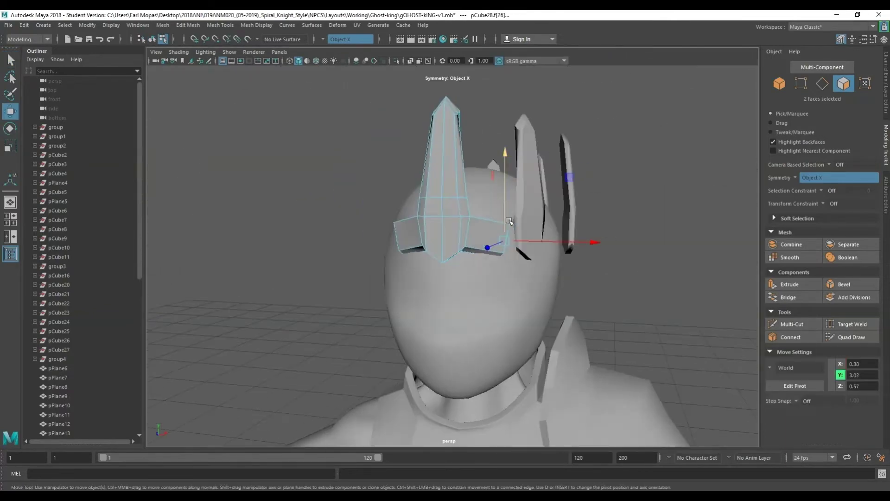
mouse_move(400, 239)
mouse_down()
mouse_move(362, 241)
mouse_move(585, 320)
mouse_up()
key(w)
alt+drag(519, 364, 469, 268)
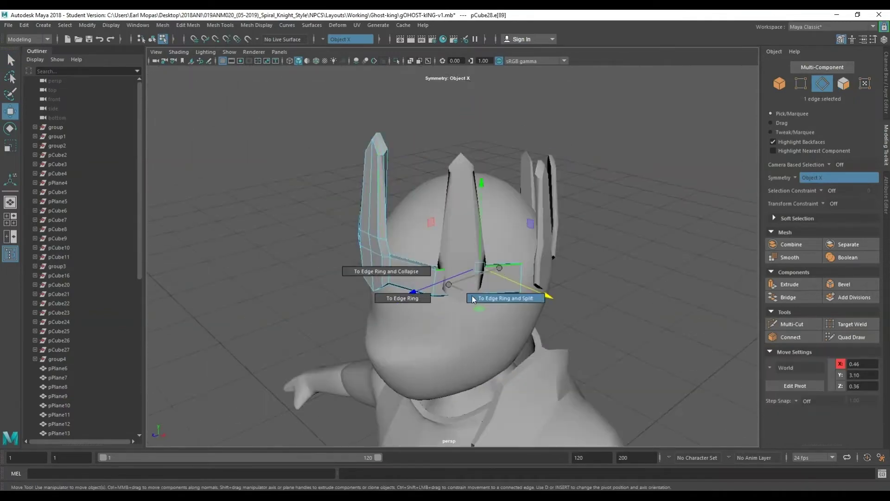
key(ctrl+z)
scroll(499, 251, down, 5)
key(F8)
scroll(488, 168, up, 2)
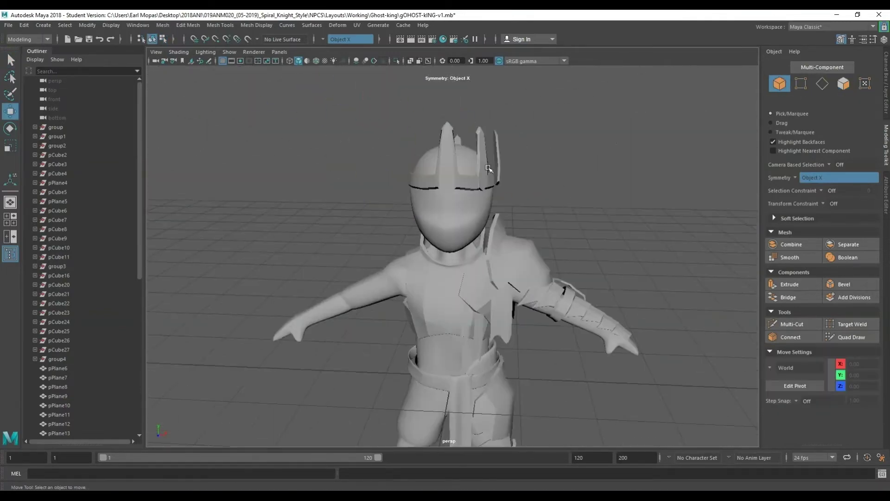
click(576, 345)
Step: Extrude the band's end faces repeatedly, rotating each to curve around the head
alt+drag(576, 345, 417, 231)
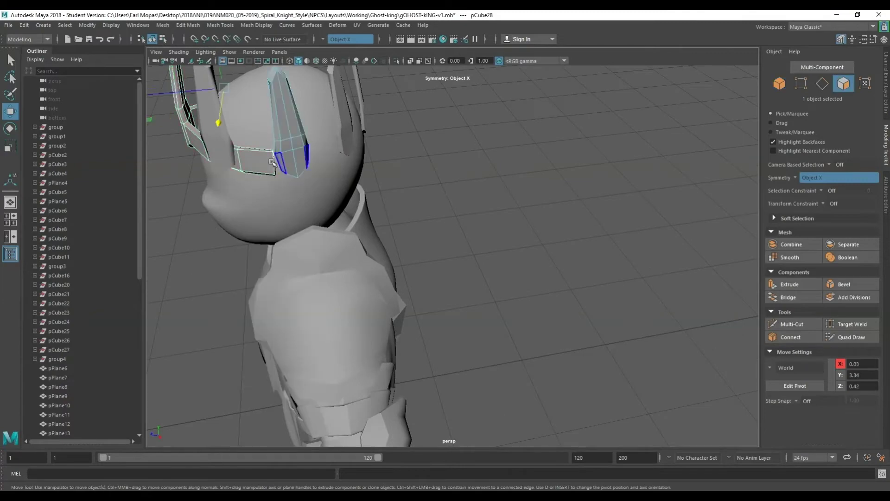
right_click(386, 208)
right_drag(386, 225, 386, 234)
alt+drag(386, 234, 363, 279)
key(ctrl+e)
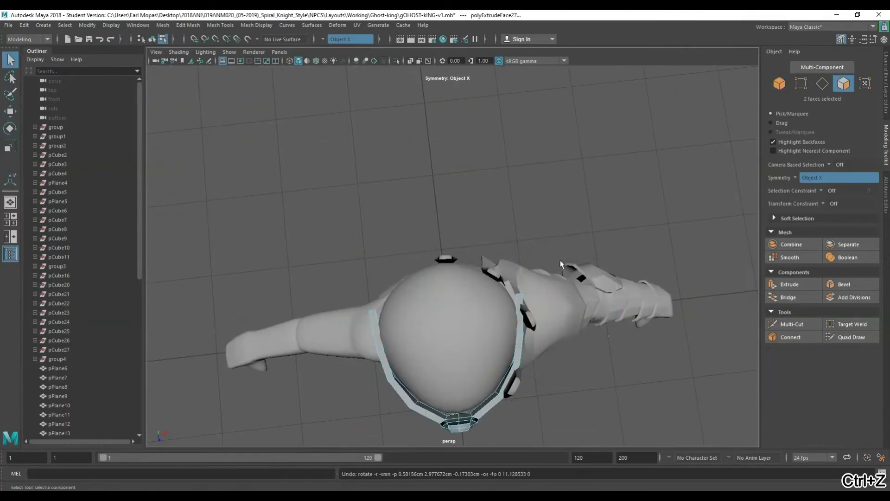
key(ctrl+z)
key(e)
key(e)
alt+drag(501, 178, 405, 252)
key(ctrl+e)
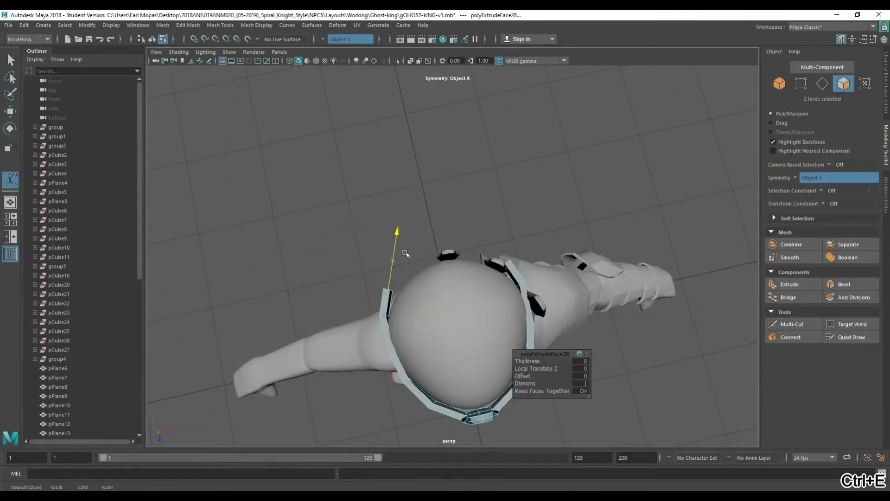
mouse_move(471, 234)
alt+mouse_down()
mouse_move(445, 260)
mouse_move(455, 232)
mouse_move(415, 311)
alt+mouse_up()
key(ctrl+e)
key(w)
Step: Rotate and shrink the small spike on the band's front
drag(454, 281, 424, 135)
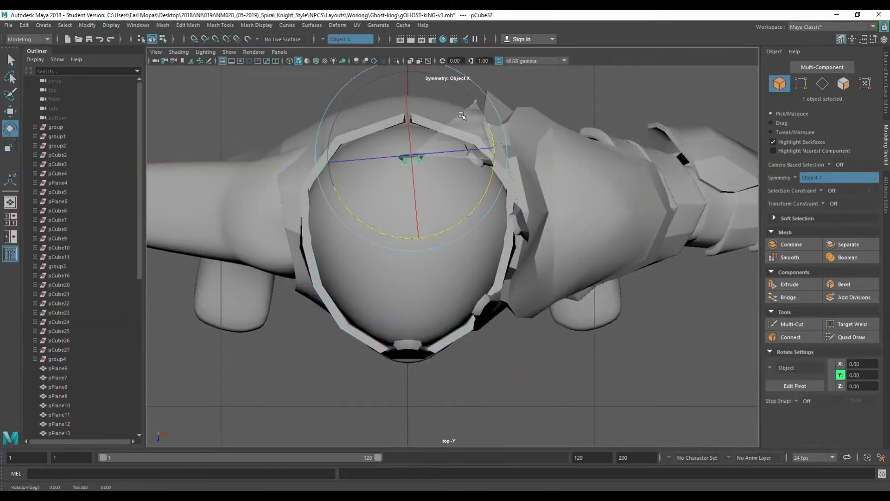
key(e)
alt+middle_drag(444, 156, 458, 158)
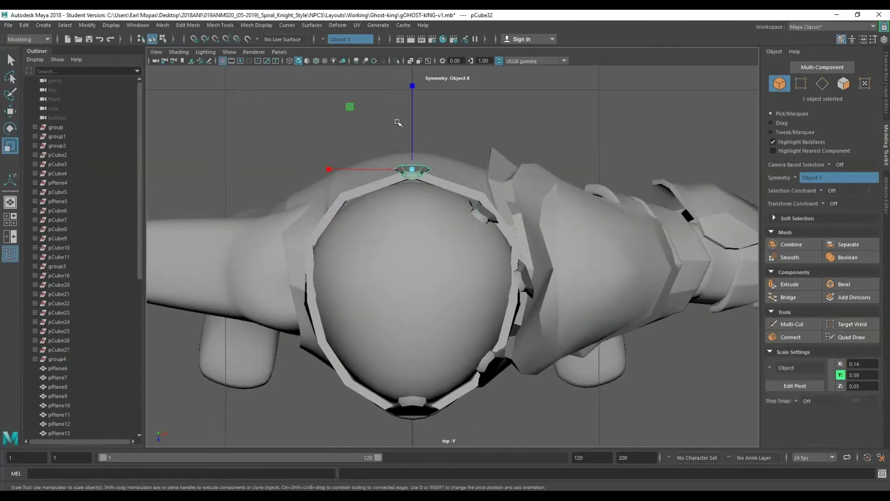
alt+drag(397, 123, 362, 301)
key(q)
key(7)
key(5)
key(w)
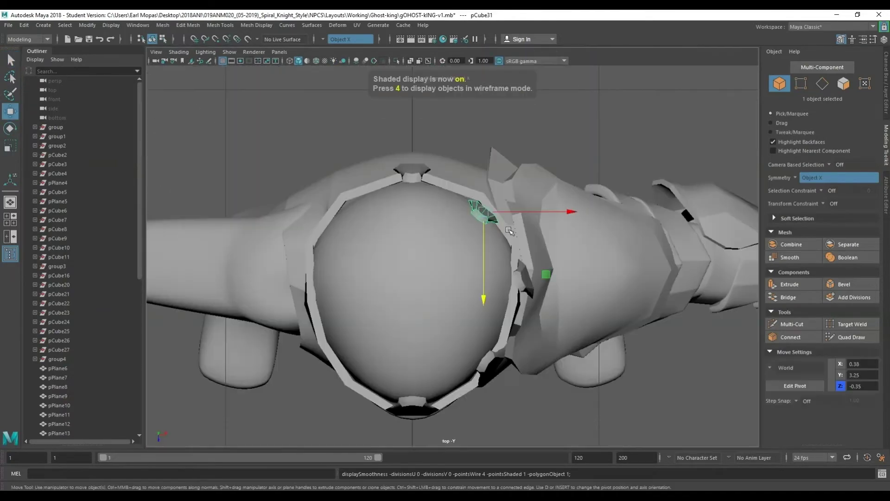
key(space)
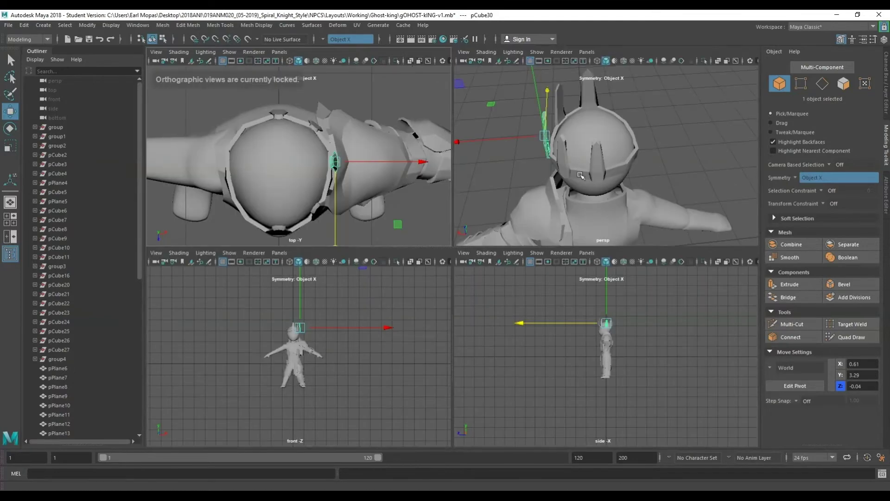
key(space)
scroll(288, 193, down, 3)
key(q)
Step: Select crown faces and check the band's fit from the side and top
shift+click(436, 139)
mouse_move(288, 193)
alt+mouse_down()
mouse_move(433, 139)
mouse_move(352, 139)
mouse_move(431, 143)
alt+mouse_up()
scroll(418, 162, up, 5)
key(ctrl+F11)
shift+click(353, 262)
alt+drag(352, 262, 655, 146)
key(ctrl+z)
mouse_move(614, 188)
alt+mouse_down()
mouse_move(464, 195)
mouse_move(322, 326)
mouse_move(453, 326)
alt+mouse_up()
key(F8)
scroll(464, 194, down, 4)
Step: Save the scene
click(8, 25)
click(27, 58)
alt+middle_drag(453, 327, 432, 273)
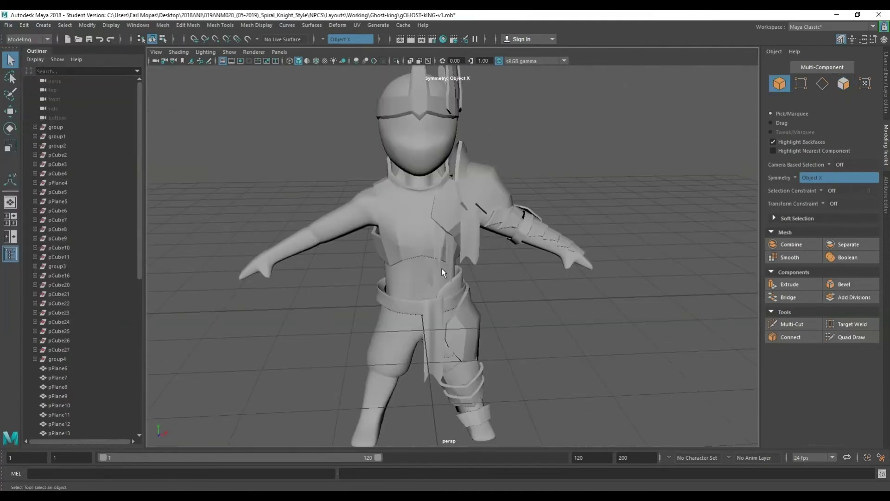
Step: Save the ghost king scene under a new version name
mouse_move(418, 258)
alt+mouse_down()
mouse_move(328, 259)
mouse_move(417, 259)
alt+mouse_up()
click(9, 25)
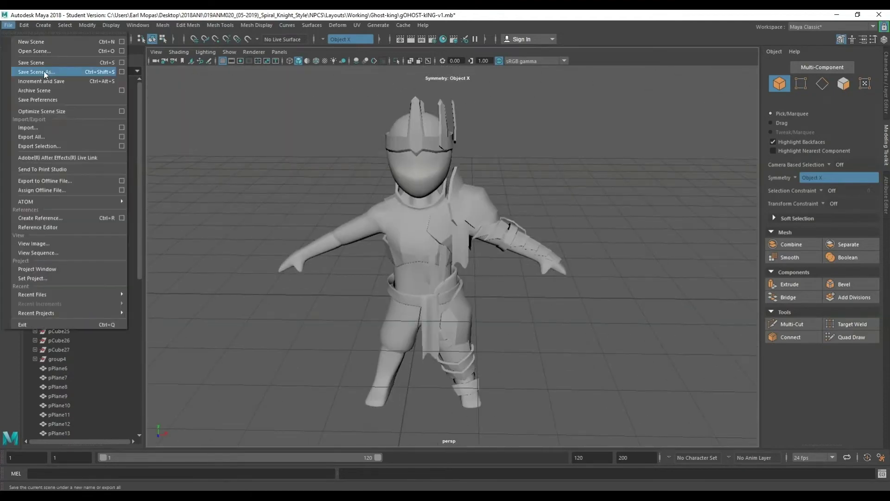
click(28, 68)
click(784, 355)
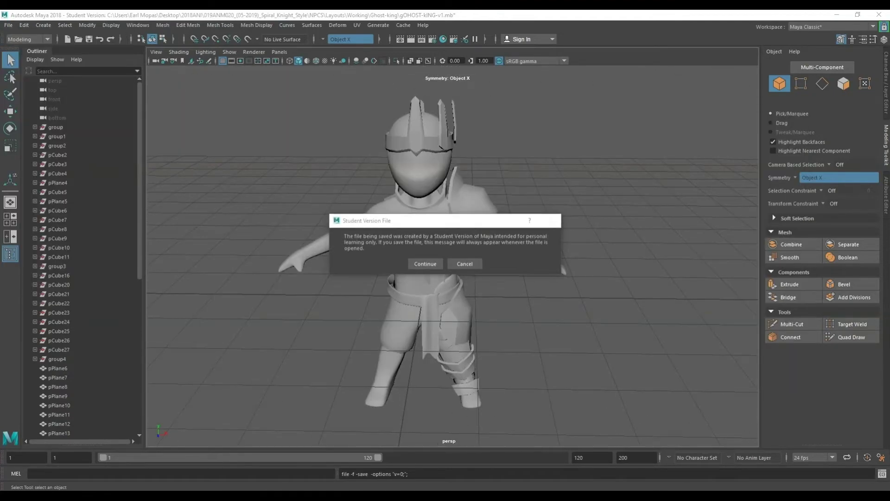
key(Return)
Step: Select the body and arm armour pieces and check the chest plates from front and side
alt+drag(440, 227, 466, 227)
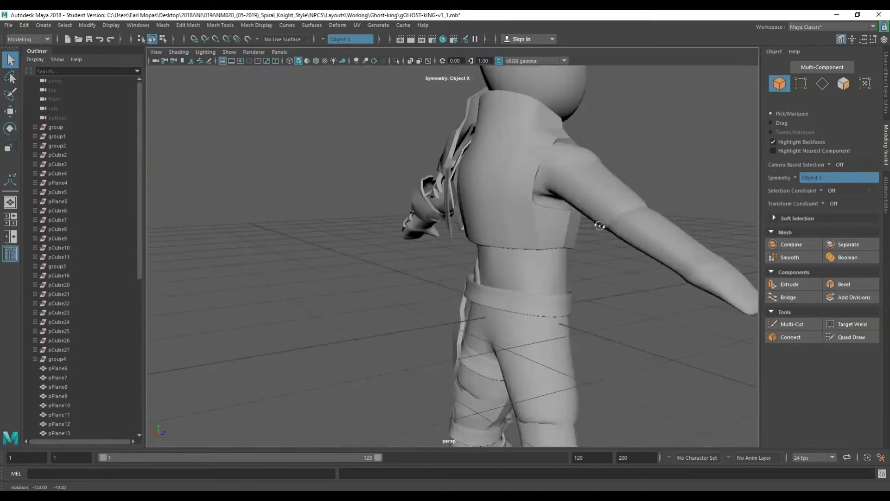
click(466, 226)
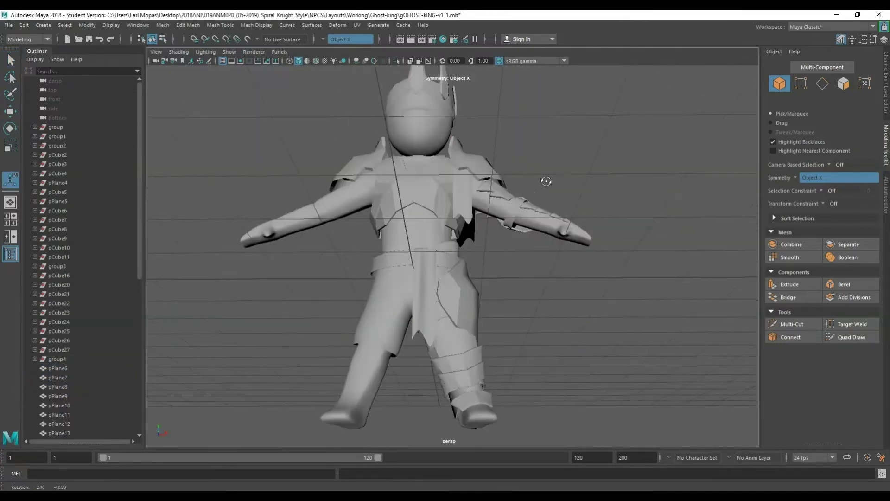
drag(537, 179, 551, 244)
mouse_move(424, 272)
alt+mouse_down()
mouse_move(605, 319)
mouse_move(542, 254)
alt+mouse_up()
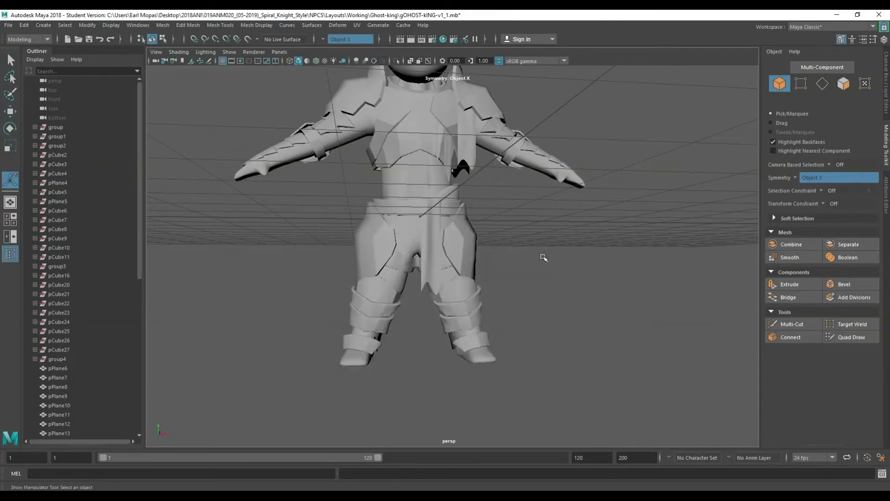
scroll(543, 255, down, 3)
key(space)
drag(347, 207, 374, 311)
scroll(374, 311, up, 3)
key(space)
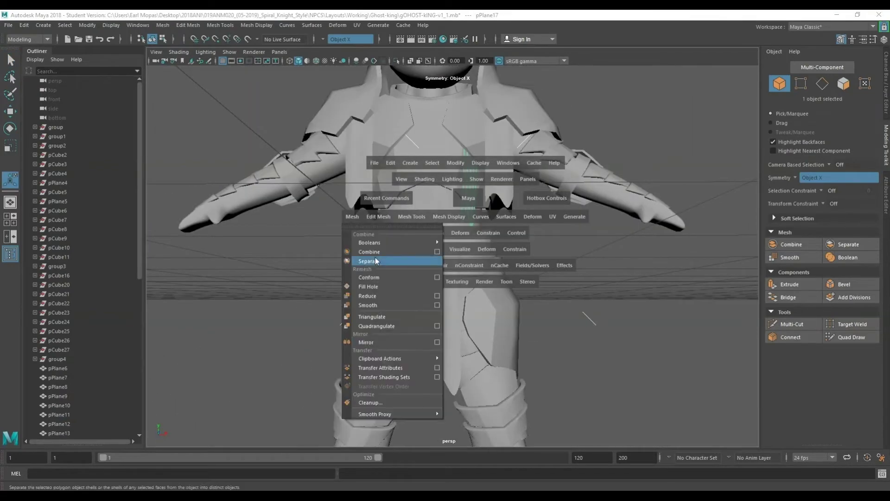
key(t)
scroll(521, 260, up, 3)
Step: Undo the stray mirror of the chest piece and reframe the whole character
key(ctrl+z)
key(ctrl+z)
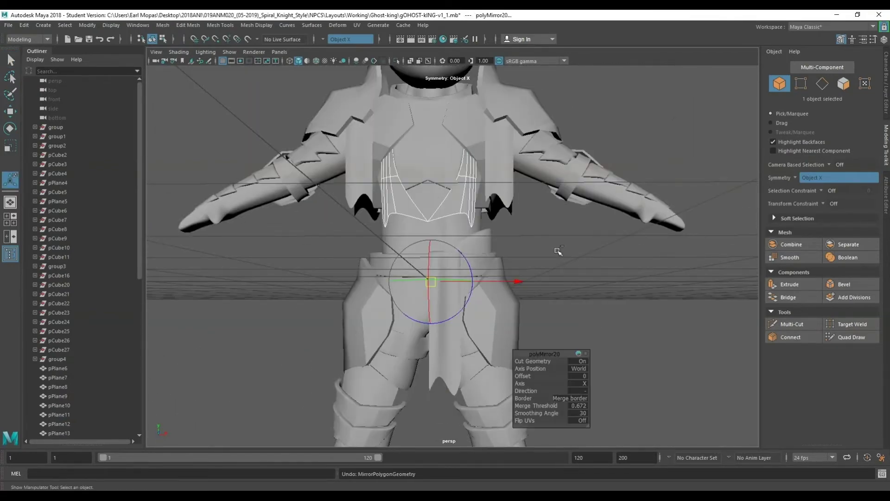
key(ctrl+z)
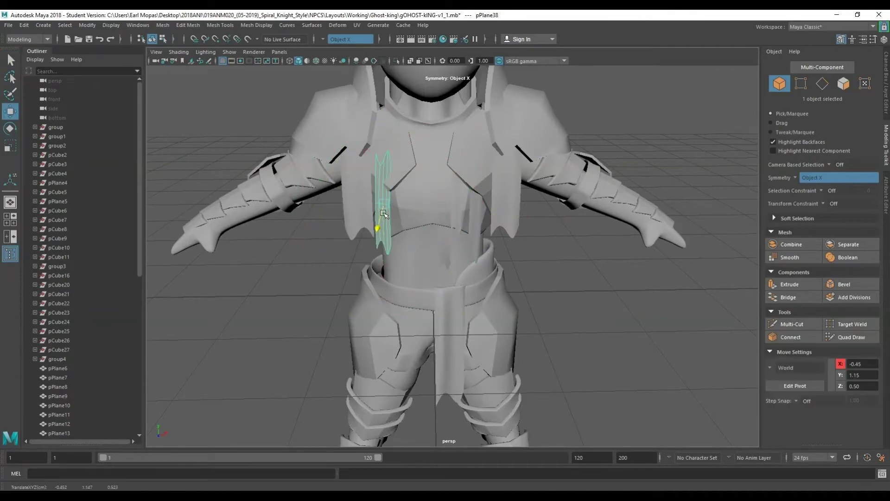
key(Delete)
scroll(463, 222, down, 5)
mouse_move(503, 234)
alt+mouse_down()
mouse_move(460, 377)
mouse_move(531, 293)
mouse_move(458, 140)
mouse_move(467, 89)
mouse_move(502, 292)
alt+mouse_up()
Step: Save the scene again as the new version gOHOST-kING-v1_2.mb
key(t)
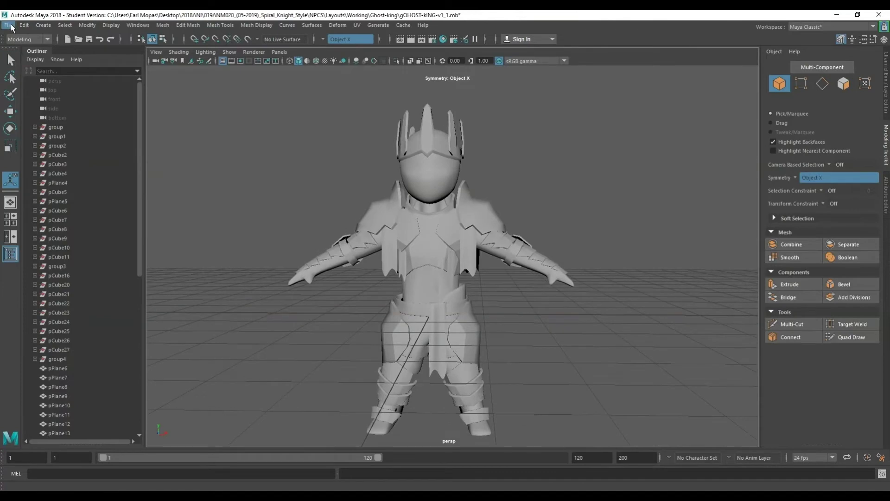
click(12, 25)
click(32, 63)
click(778, 355)
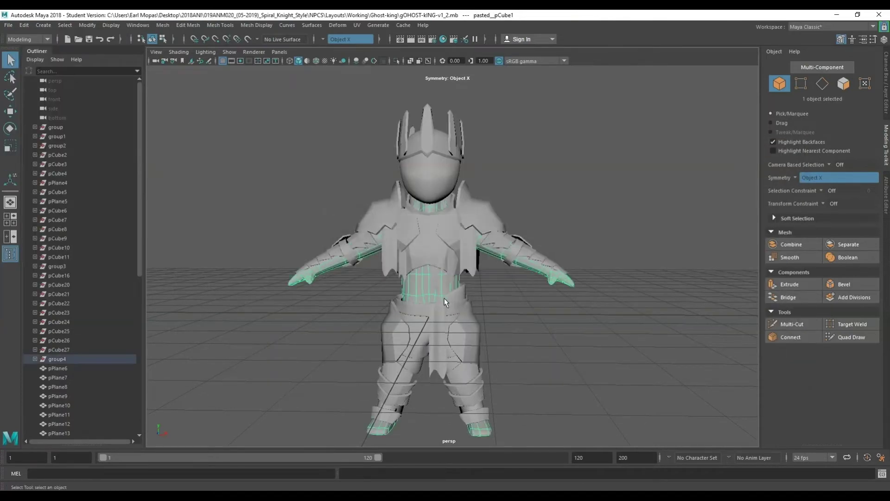
Step: Open Skeleton_v1.mb and copy all 40 skeleton objects
click(8, 25)
click(28, 42)
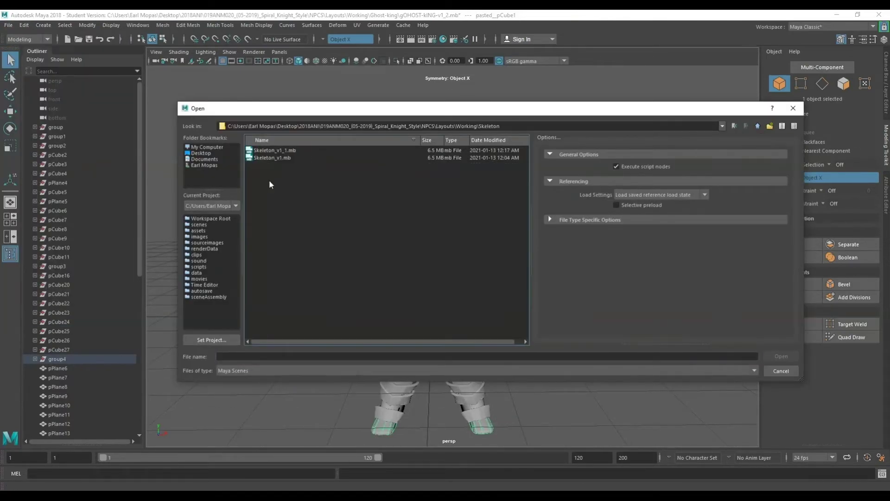
double_click(281, 158)
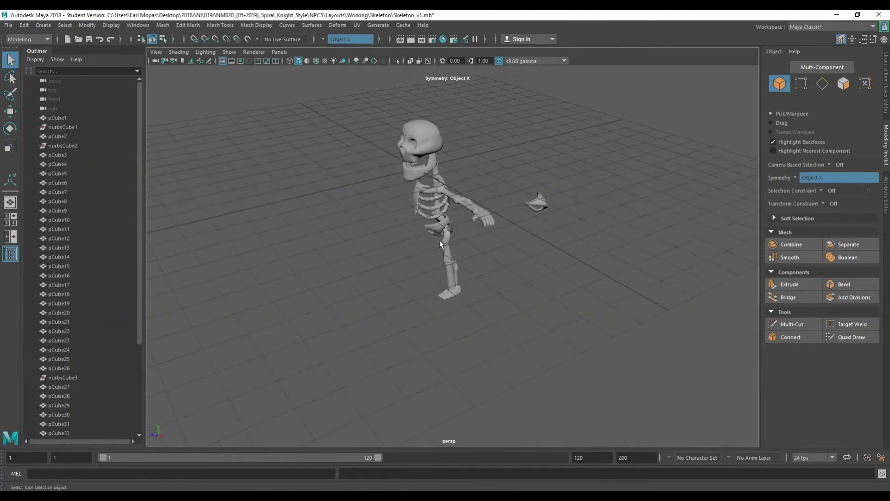
drag(352, 245, 483, 250)
key(f)
drag(558, 106, 327, 324)
key(ctrl+c)
Step: Reopen gOHOST-kING-v1_2.mb without saving and paste the skeleton in as group6
click(9, 26)
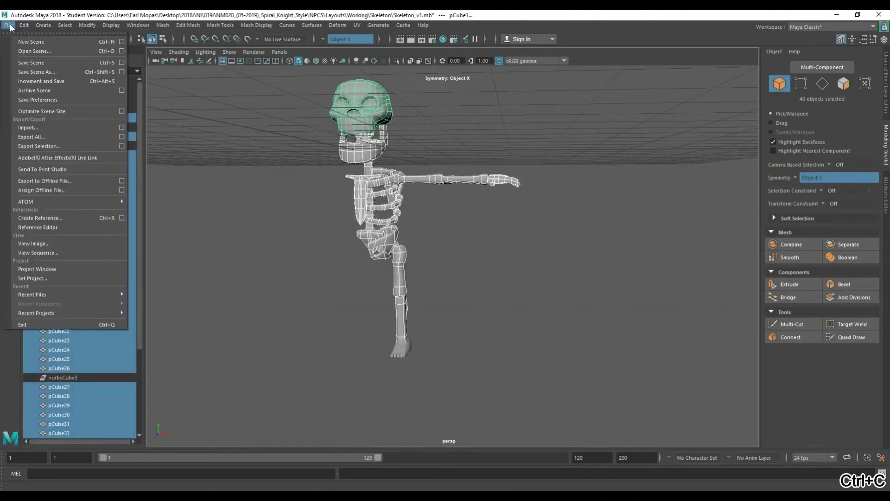
click(35, 51)
click(483, 261)
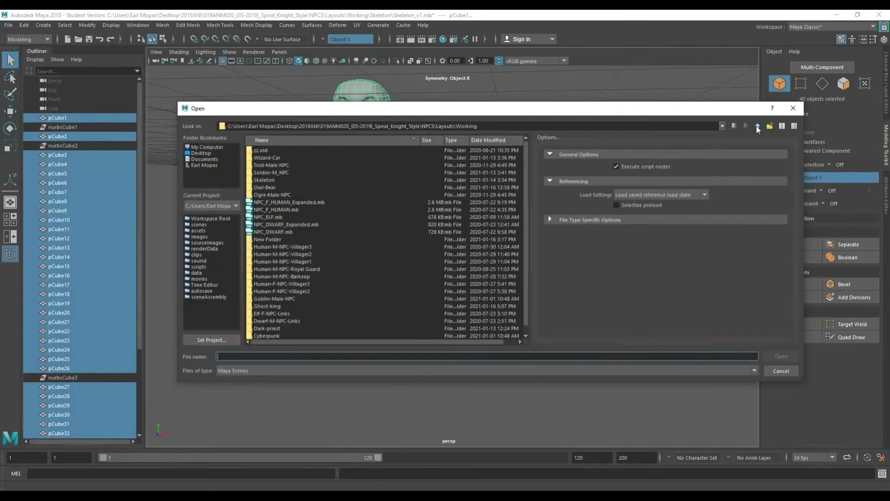
double_click(301, 153)
click(423, 262)
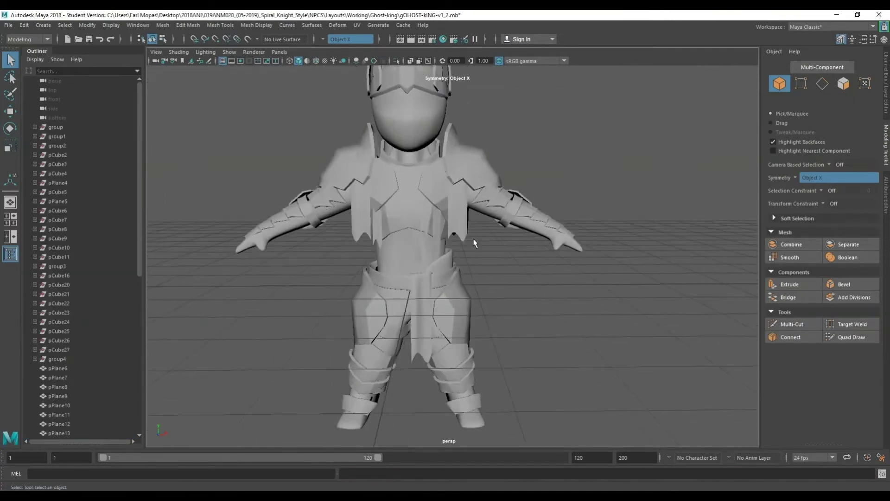
key(ctrl+v)
key(w)
alt+drag(450, 266, 540, 292)
key(w)
alt+drag(484, 246, 536, 165)
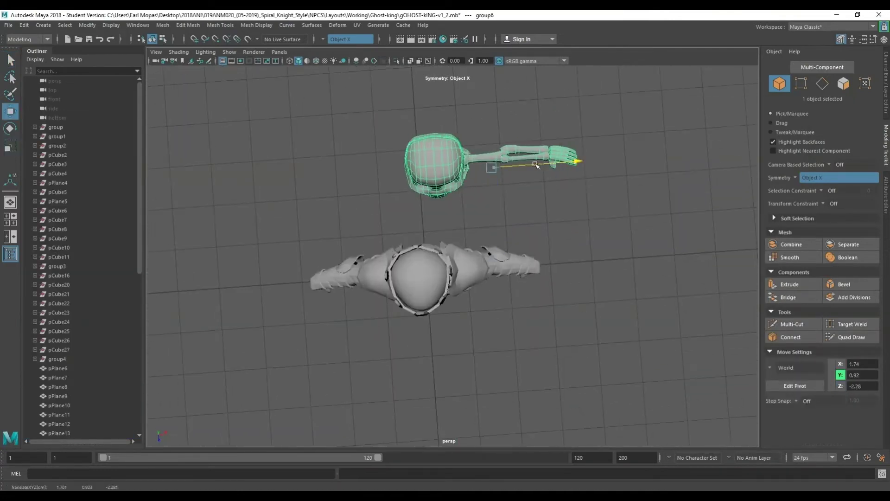
Step: Move the pasted skeleton beside the knight and scale it to 0.71
alt+drag(460, 155, 489, 245)
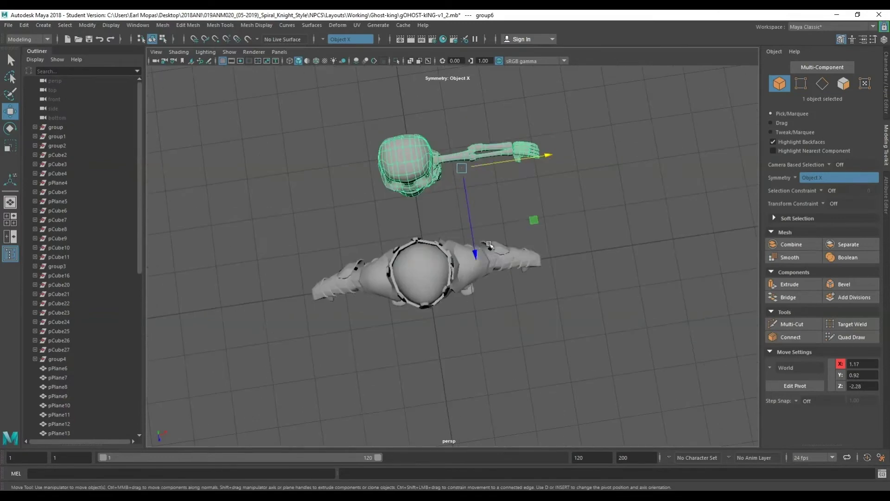
mouse_move(501, 342)
alt+mouse_down()
mouse_move(389, 230)
mouse_move(495, 127)
alt+mouse_up()
key(r)
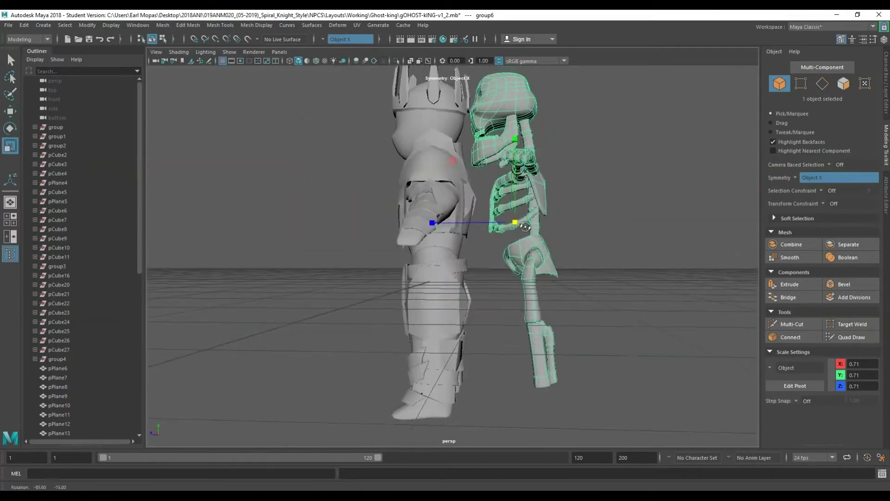
key(q)
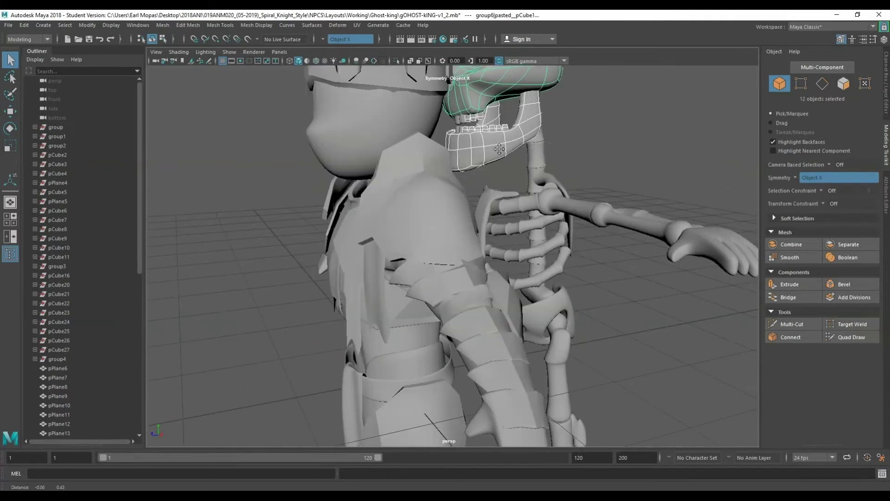
Step: Zoom in on the skull and select the two brow faces above the eyes
mouse_move(482, 190)
alt+mouse_down()
mouse_move(476, 203)
mouse_move(354, 183)
mouse_move(417, 300)
mouse_move(429, 292)
alt+mouse_up()
key(q)
scroll(420, 167, up, 5)
scroll(421, 167, down, 5)
alt+drag(421, 167, 421, 196)
right_drag(422, 197, 423, 206)
click(326, 195)
Step: Move the skull's brow, nose and jaw faces, undoing the unwanted moves
key(w)
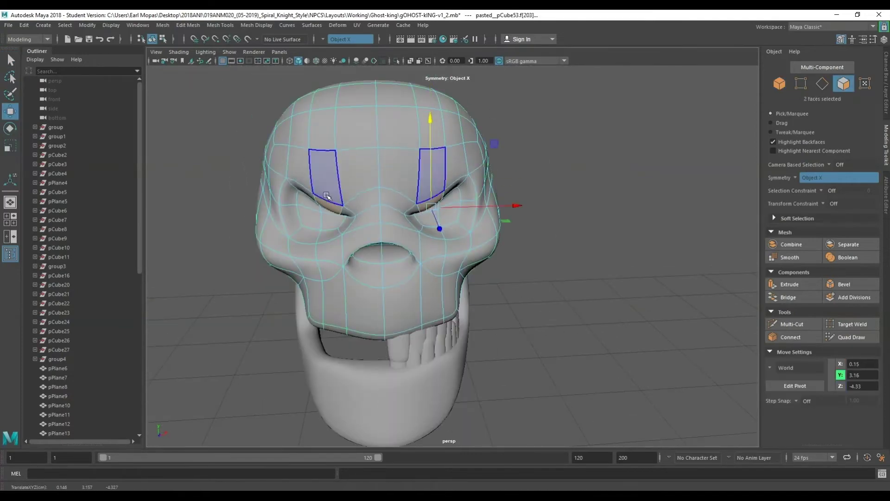
click(387, 253)
alt+drag(388, 253, 395, 243)
mouse_move(468, 320)
alt+mouse_down()
mouse_move(462, 337)
mouse_move(397, 335)
mouse_move(465, 305)
alt+mouse_up()
key(q)
click(420, 315)
key(w)
key(ctrl+z)
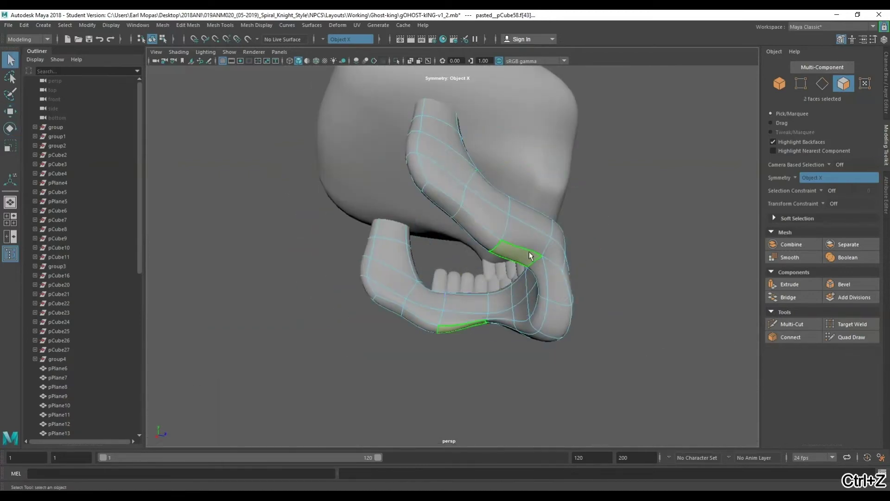
key(ctrl+z)
key(ctrl+z)
key(ctrl+z)
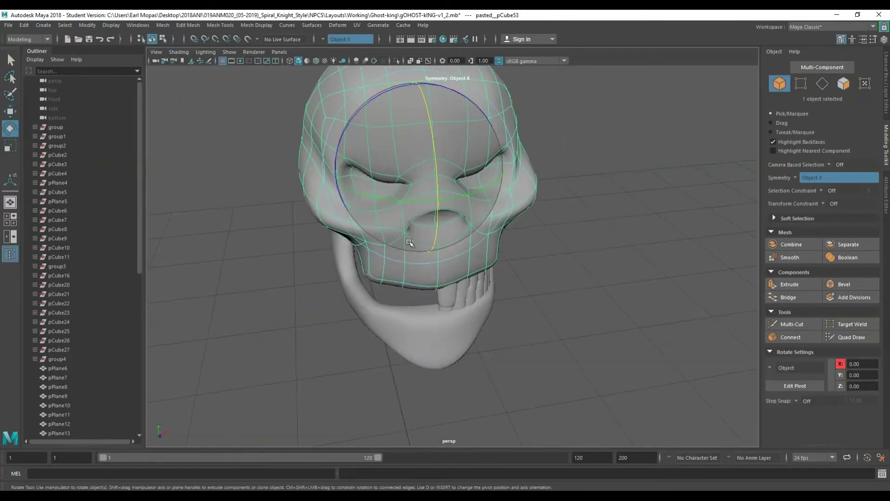
key(q)
key(ctrl+z)
key(ctrl+z)
key(ctrl+z)
key(ctrl+z)
key(ctrl+z)
Step: Combine the teeth into one mesh and mirror them across X
key(ctrl+z)
key(ctrl+z)
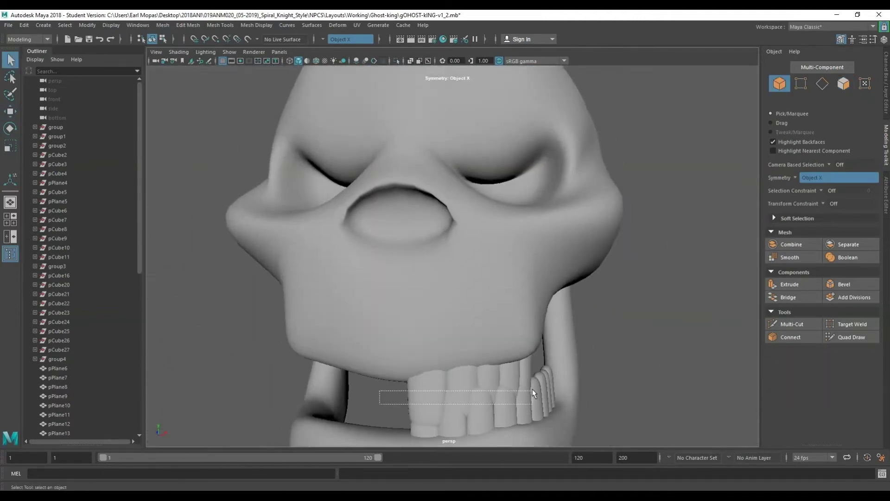
key(space)
key(ctrl+z)
key(space)
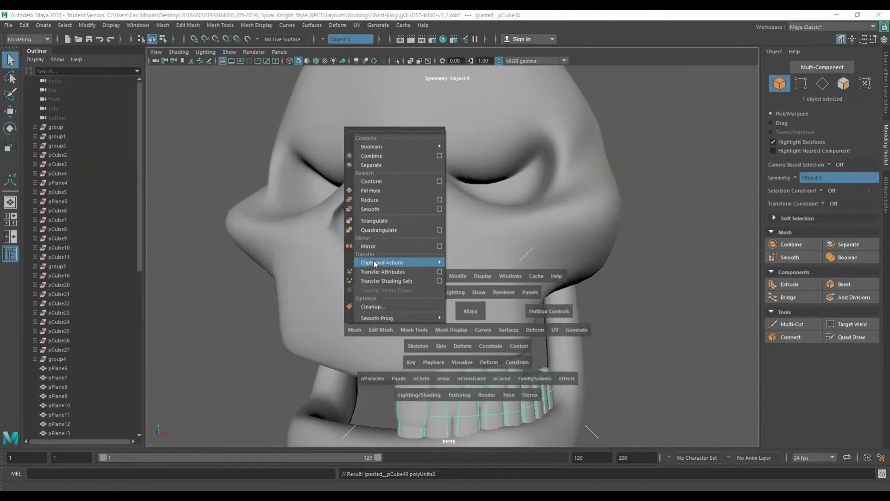
alt+drag(363, 429, 276, 286)
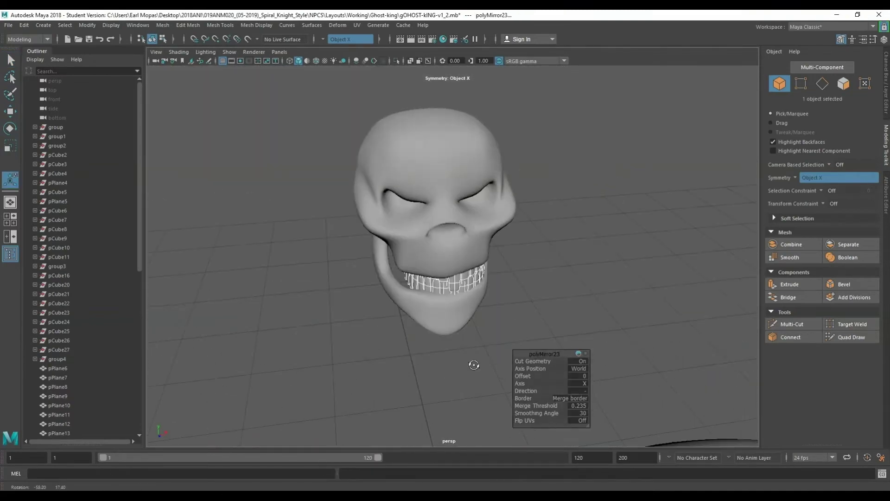
key(ctrl+z)
key(w)
key(ctrl+z)
key(ctrl+z)
click(398, 292)
Step: Scale the skull down slightly and raise it upward, checking in wireframe
key(r)
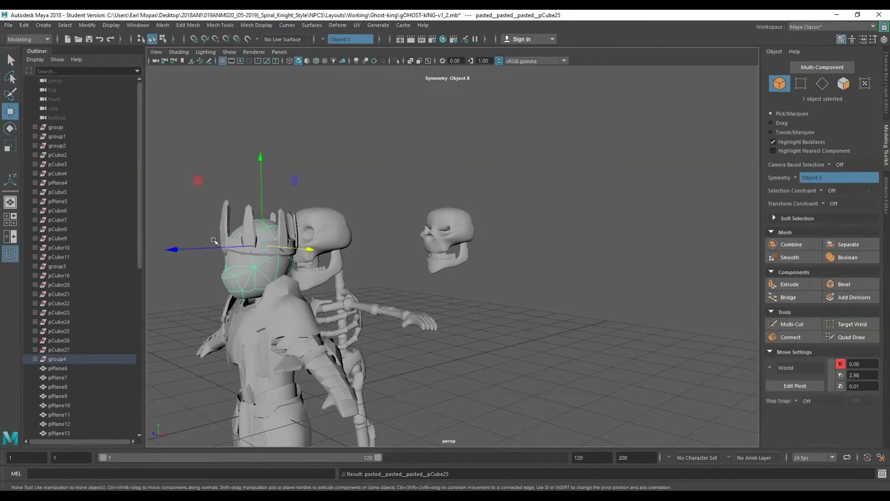
key(f)
alt+drag(297, 278, 465, 277)
key(w)
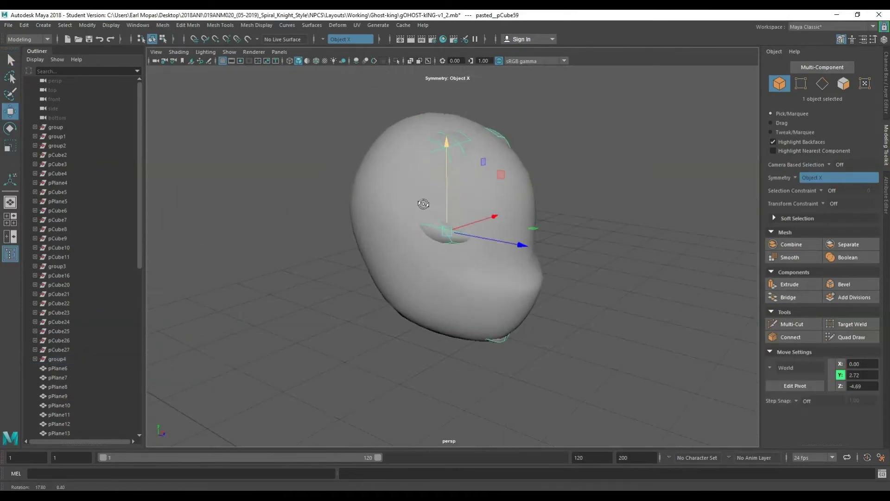
key(w)
key(4)
mouse_move(445, 200)
mouse_down()
mouse_move(447, 168)
mouse_move(464, 176)
mouse_move(438, 195)
mouse_move(327, 221)
mouse_up()
key(F11)
click(433, 199)
alt+drag(320, 151, 366, 173)
key(F8)
key(w)
key(5)
Step: Move the detached skull into the knight's helmet and fine-tune its position
click(366, 172)
right_click(580, 134)
alt+drag(580, 134, 464, 186)
scroll(404, 231, down, 5)
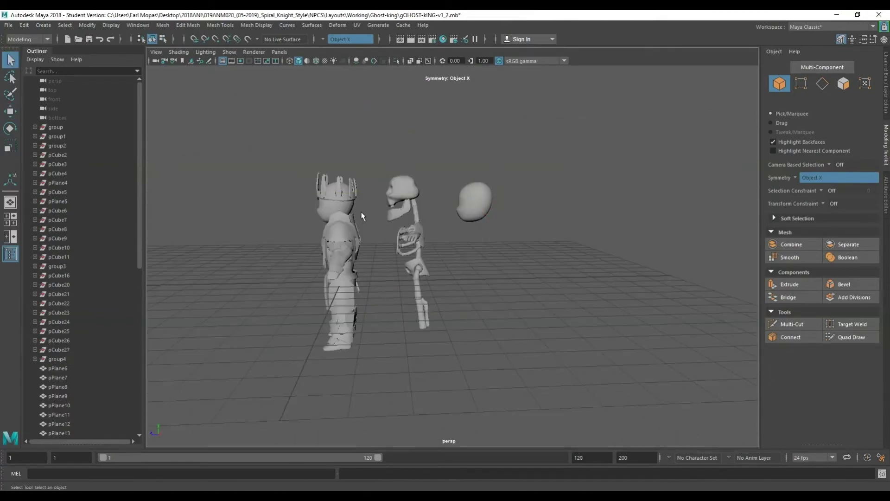
middle_drag(324, 211, 292, 211)
alt+drag(292, 211, 417, 185)
Step: Check the skull's fit inside the helmet in wireframe and rotate it into place
key(4)
scroll(513, 175, down, 3)
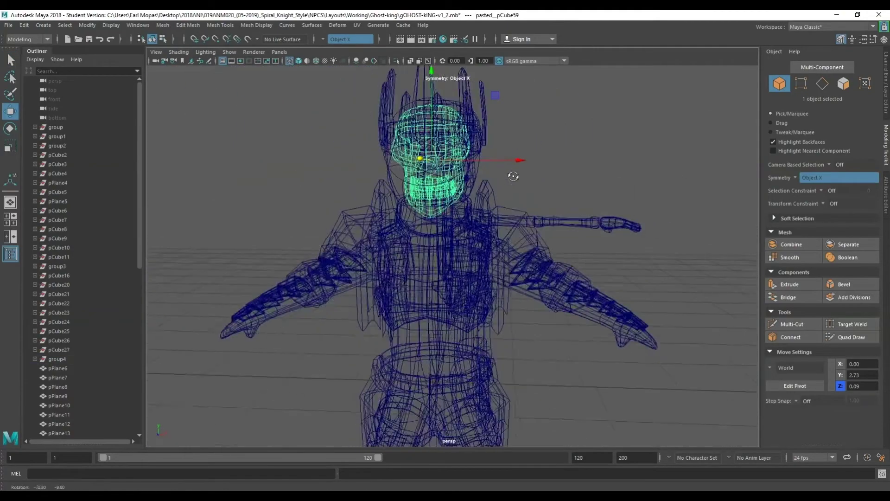
key(space)
key(space)
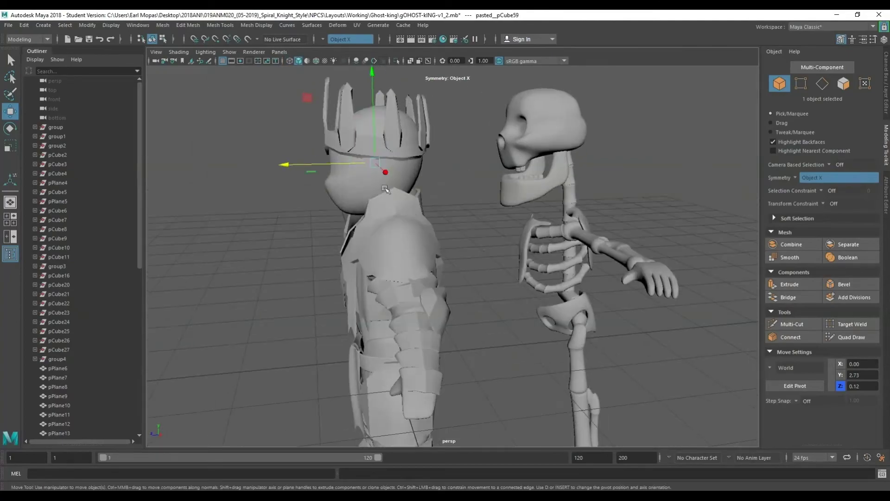
key(5)
alt+drag(553, 171, 539, 189)
key(ctrl+z)
key(ctrl+z)
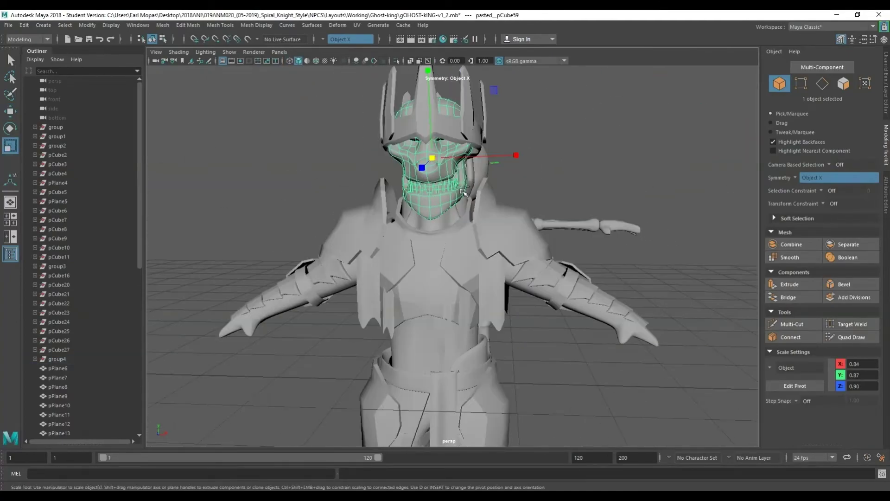
key(ctrl+z)
click(179, 51)
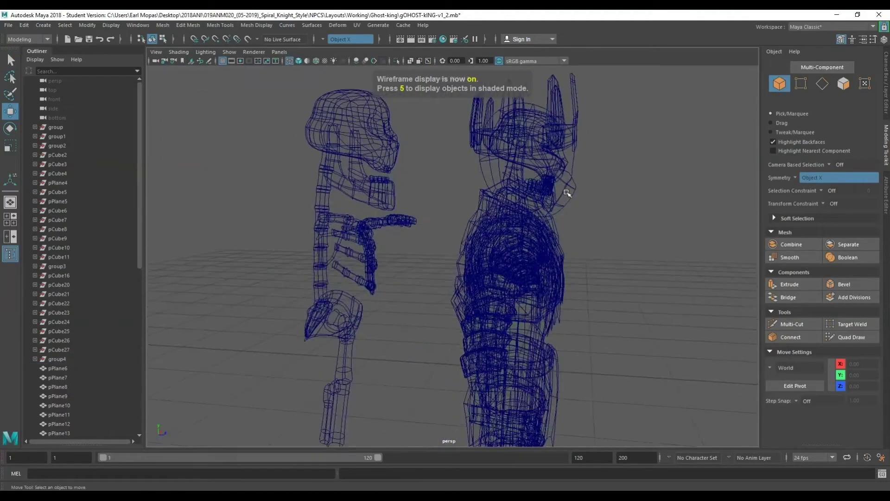
alt+drag(418, 232, 371, 209)
key(w)
mouse_move(366, 93)
alt+mouse_down()
mouse_move(343, 234)
mouse_move(294, 229)
mouse_move(267, 204)
mouse_move(424, 148)
alt+mouse_up()
key(e)
mouse_move(515, 103)
alt+mouse_down()
mouse_move(483, 185)
mouse_move(393, 181)
alt+mouse_up()
key(q)
key(5)
Step: Combine the crown pieces into one mesh and scale it up to 1.14
click(482, 188)
click(290, 192)
click(241, 229)
key(w)
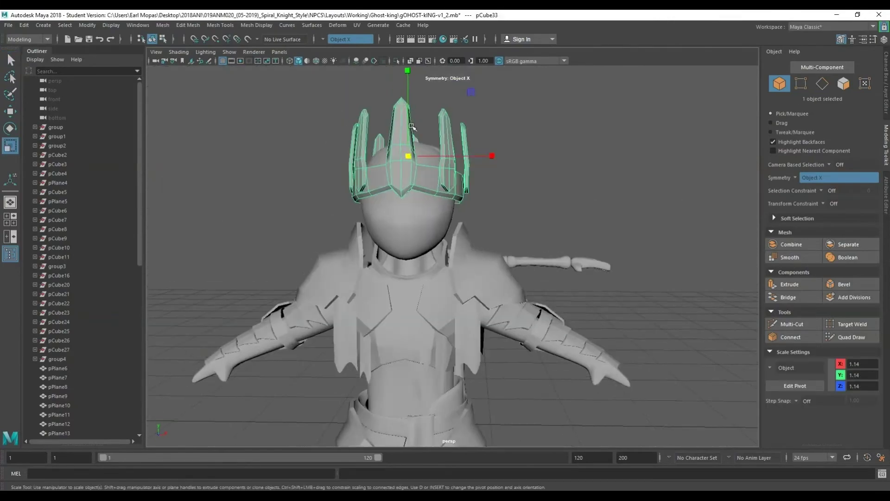
alt+drag(510, 232, 560, 240)
alt+drag(453, 355, 577, 219)
Step: Select faces on the armoured body mesh, then undo the face deletion
key(q)
click(446, 177)
click(440, 234)
right_drag(440, 234, 443, 261)
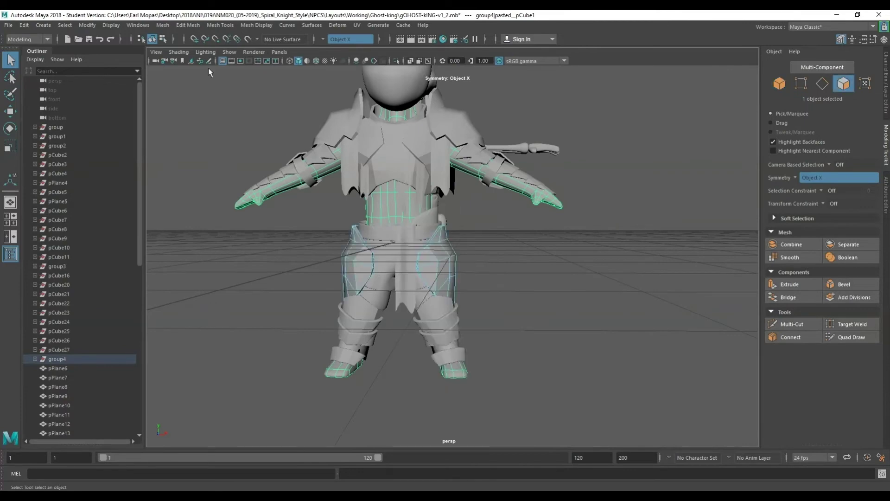
click(370, 215)
key(4)
key(ctrl+z)
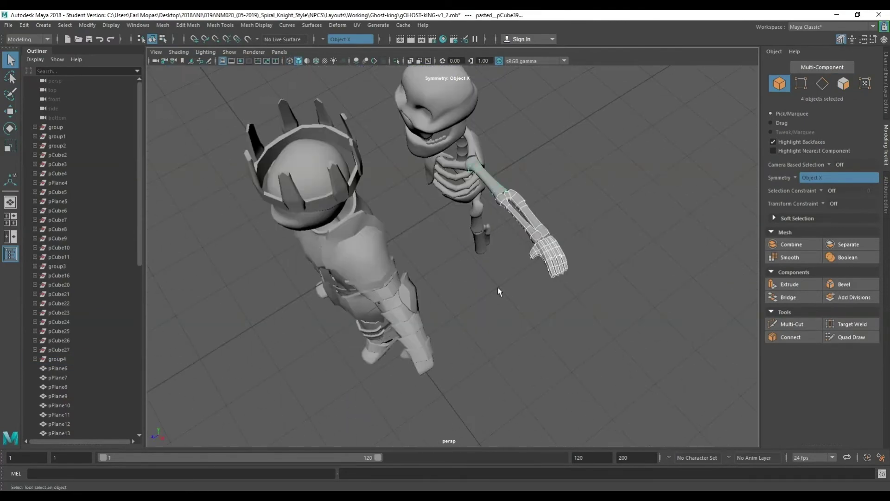
Step: Hide the torso armor mesh to expose the ribcage underneath
key(w)
alt+drag(499, 291, 535, 124)
key(w)
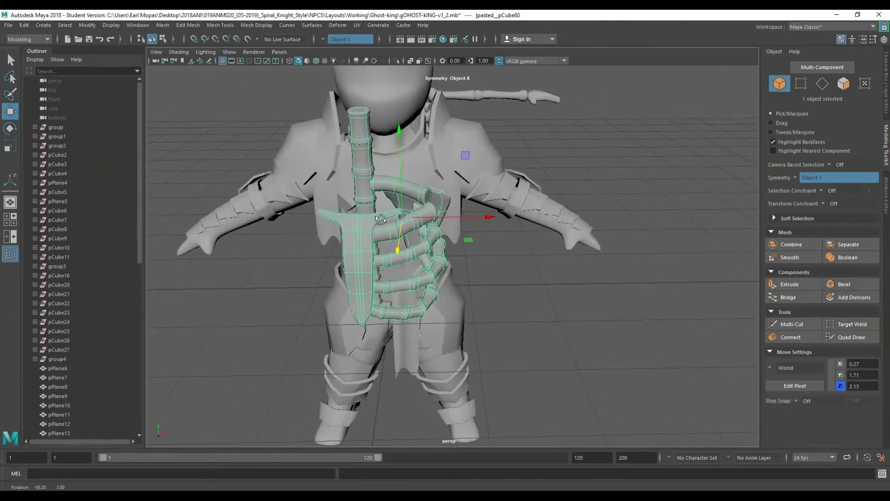
key(ctrl+z)
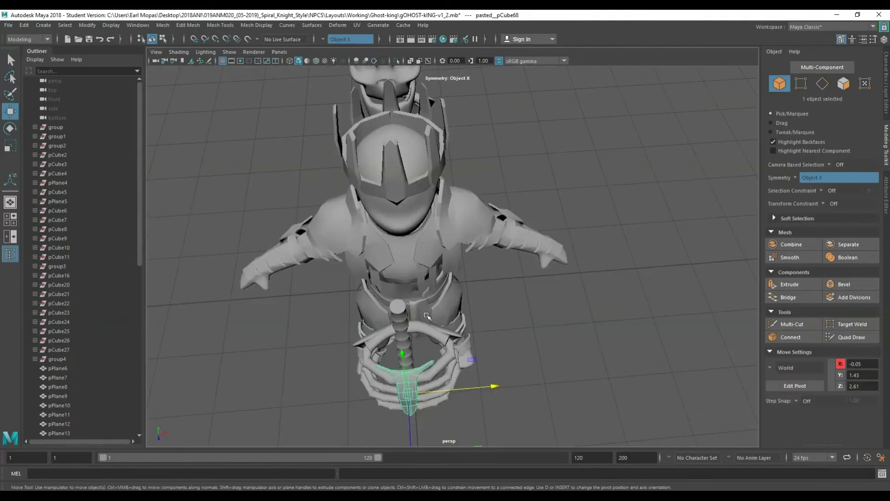
key(space)
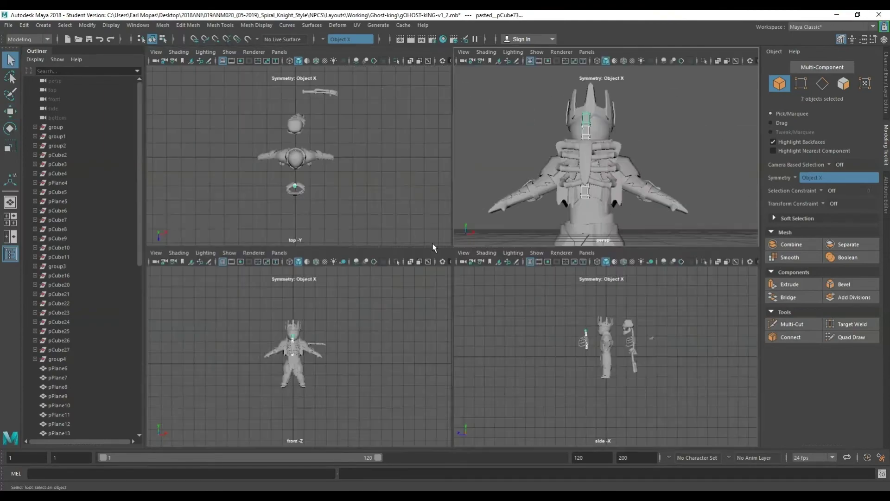
key(space)
key(w)
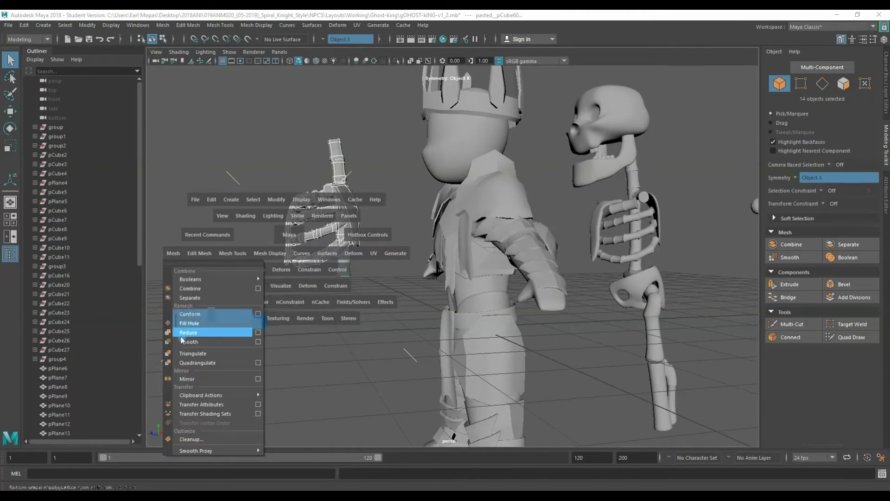
mouse_move(402, 207)
alt+mouse_down()
mouse_move(368, 246)
mouse_move(402, 303)
alt+mouse_up()
click(393, 245)
click(179, 52)
click(188, 74)
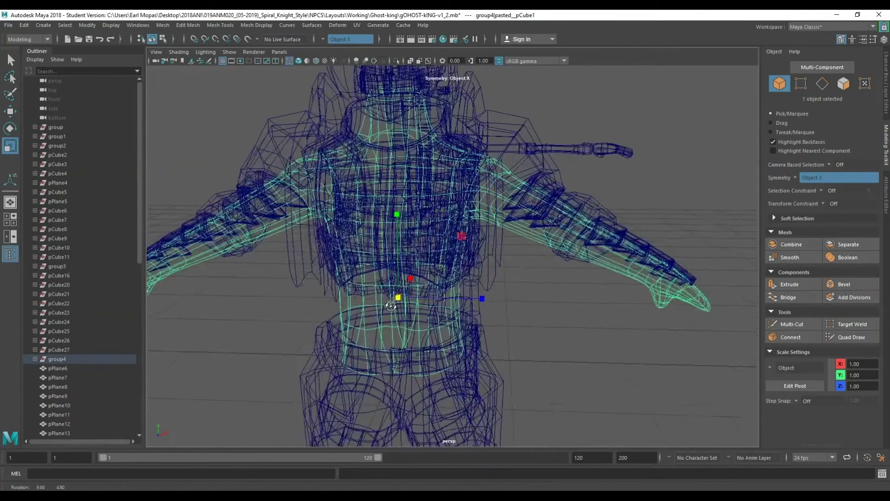
click(471, 243)
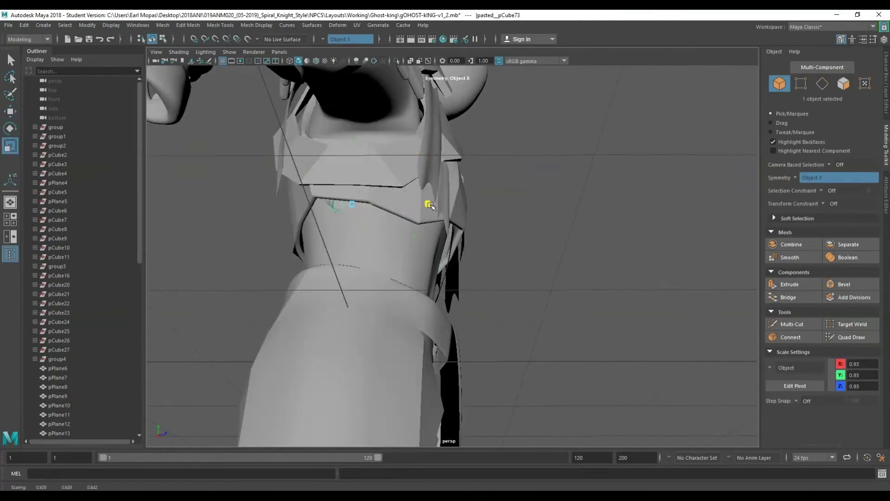
alt+drag(470, 243, 396, 288)
key(q)
key(Delete)
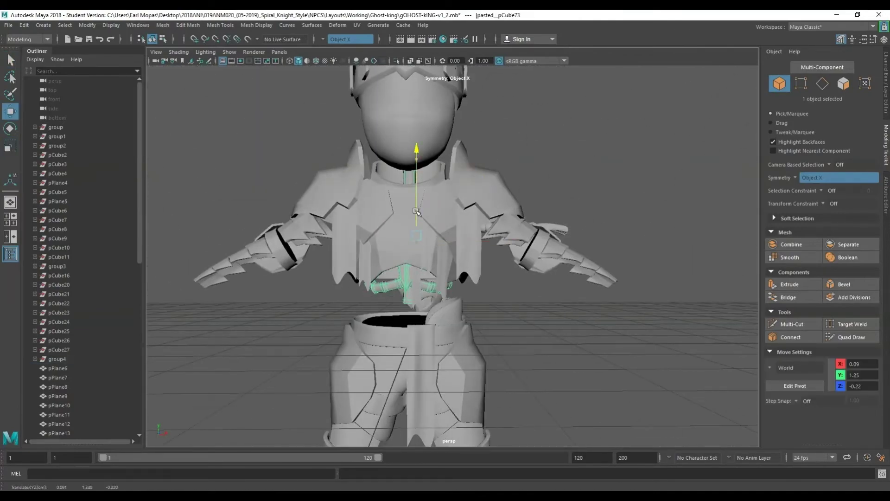
Step: Scale the ribcage down so it fits inside the chest armor
mouse_move(419, 219)
alt+mouse_down()
mouse_move(330, 293)
mouse_move(418, 232)
alt+mouse_up()
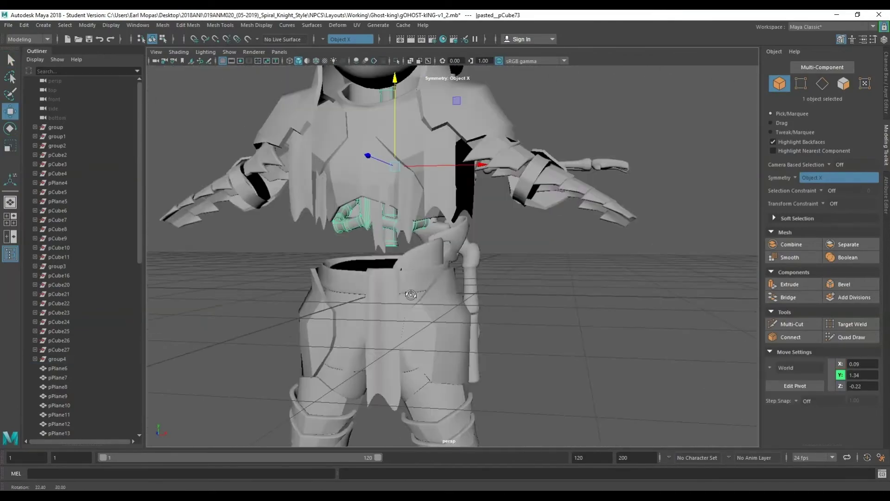
click(179, 51)
key(r)
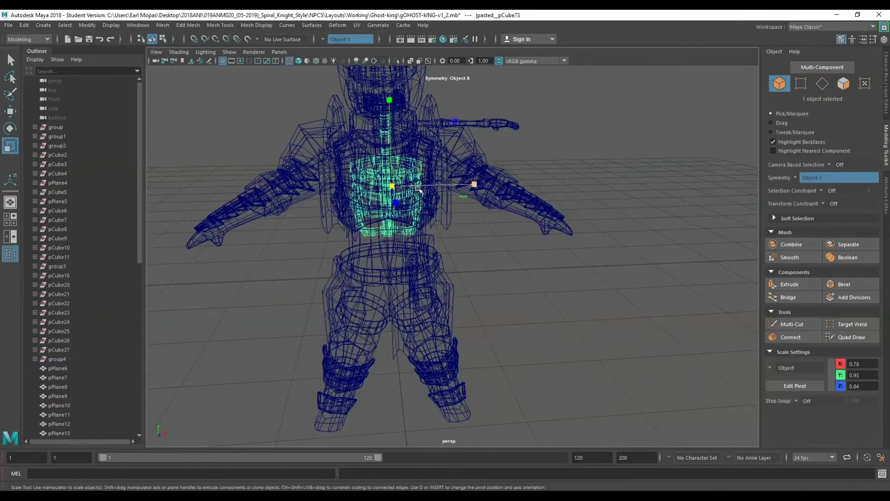
alt+drag(420, 190, 398, 148)
key(q)
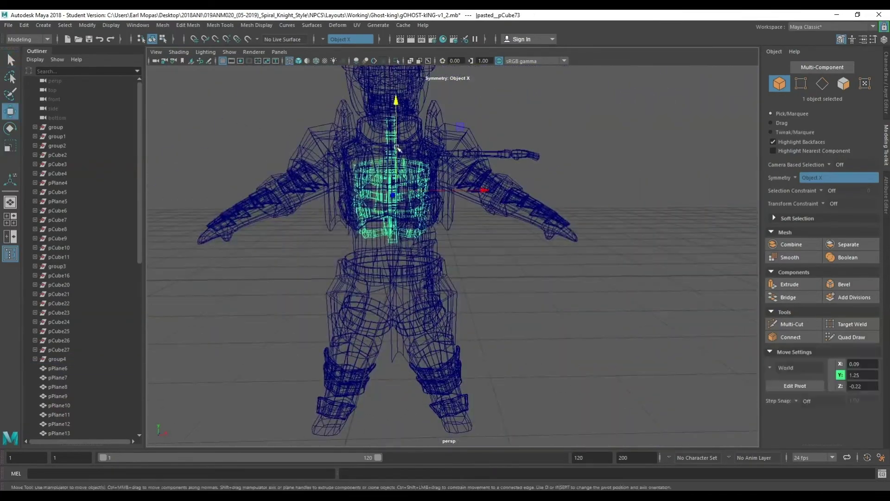
key(r)
alt+drag(397, 149, 597, 128)
right_drag(597, 128, 621, 122)
key(5)
alt+drag(418, 232, 371, 209)
click(366, 246)
mouse_move(367, 245)
right_down()
mouse_move(367, 277)
mouse_move(473, 308)
right_up()
Step: Select the bone pieces and separate the skeleton mesh into individual parts
click(433, 190)
key(w)
mouse_move(433, 190)
alt+mouse_down()
mouse_move(516, 254)
mouse_move(526, 238)
alt+mouse_up()
key(ctrl+z)
scroll(526, 239, up, 5)
click(362, 208)
mouse_move(362, 208)
alt+mouse_down()
mouse_move(262, 245)
mouse_move(545, 203)
alt+mouse_up()
key(ctrl+z)
mouse_move(666, 191)
alt+mouse_down()
mouse_move(507, 233)
mouse_move(325, 231)
mouse_move(375, 296)
mouse_move(470, 177)
alt+mouse_up()
click(507, 233)
shift+click(477, 258)
key(q)
key(space)
key(w)
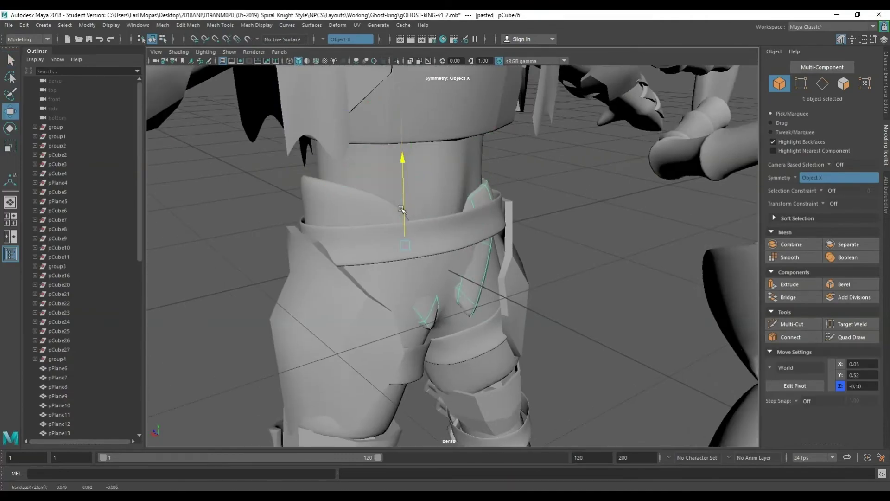
key(4)
key(ctrl+z)
Step: Move and rotate the hip bone down into the knight's lower body
alt+drag(417, 231, 533, 194)
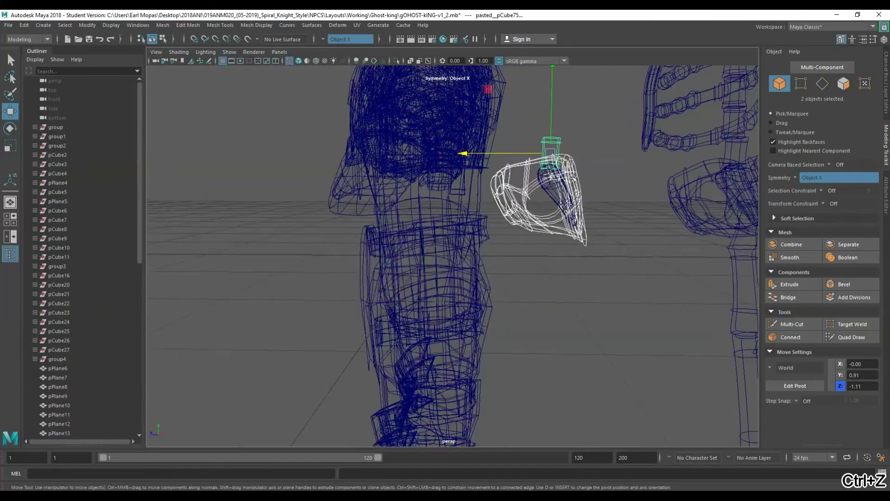
shift+click(557, 197)
key(e)
scroll(564, 181, up, 3)
scroll(564, 181, down, 2)
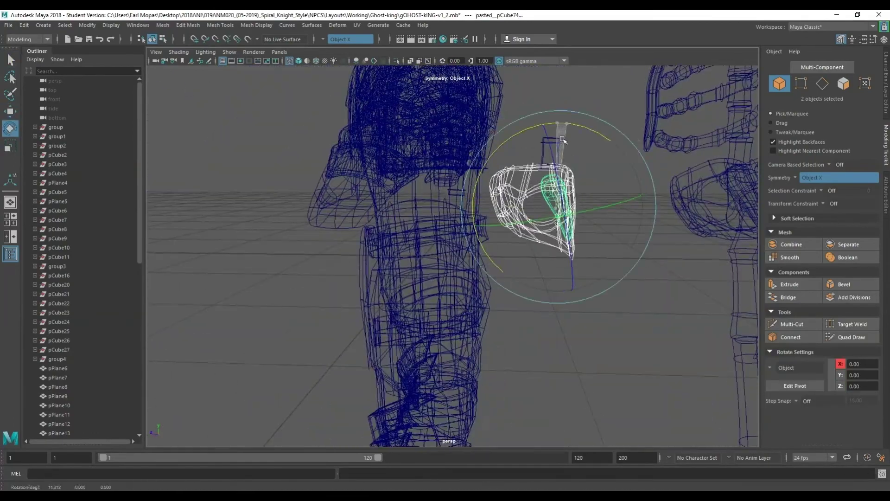
key(w)
shift+click(549, 206)
mouse_move(549, 206)
alt+mouse_down()
mouse_move(534, 197)
mouse_move(558, 164)
alt+mouse_up()
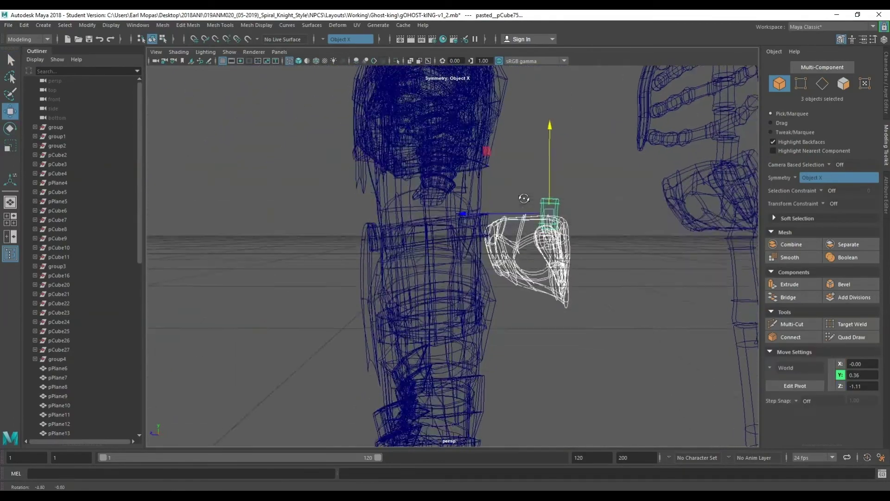
key(ctrl+z)
key(e)
key(r)
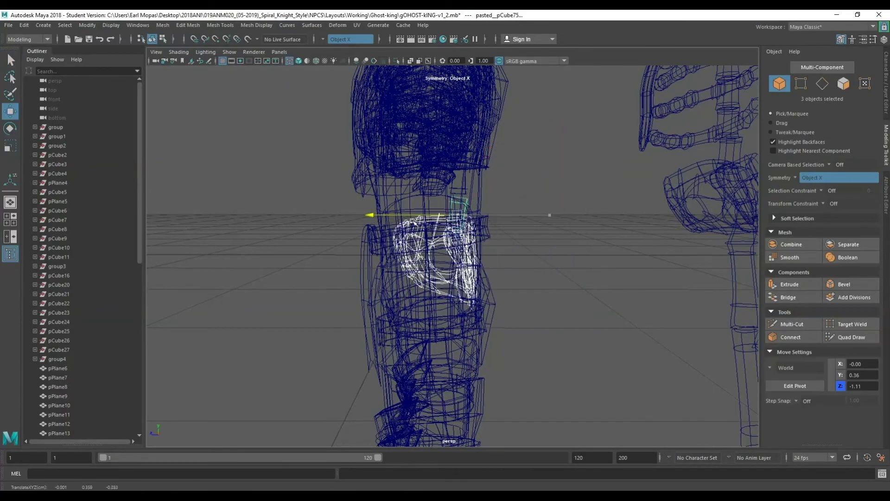
alt+drag(559, 164, 477, 232)
key(e)
key(w)
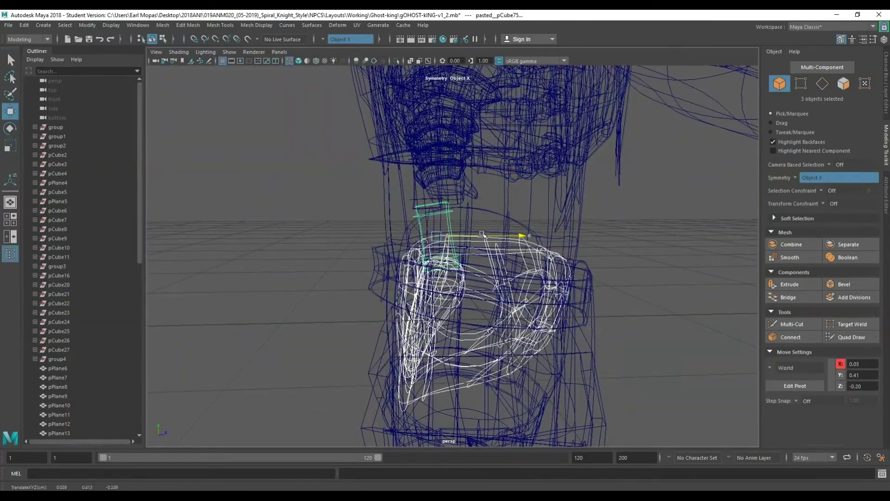
scroll(487, 232, down, 6)
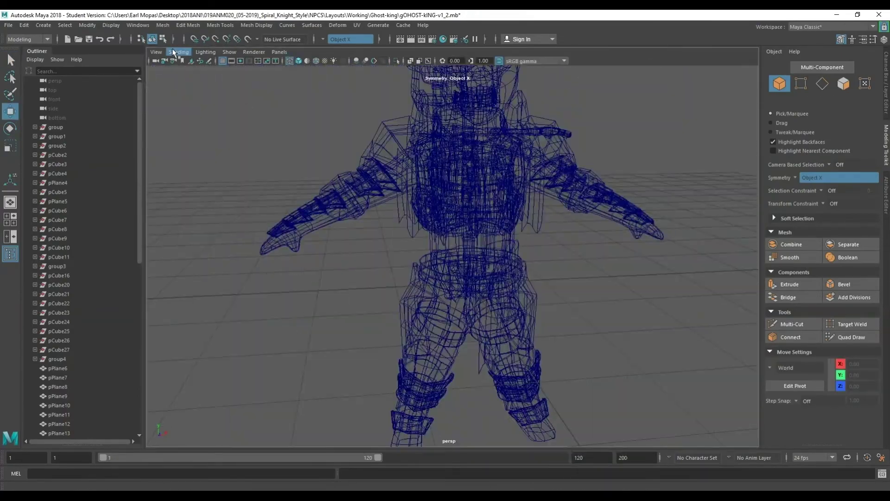
key(5)
scroll(452, 255, up, 5)
click(527, 391)
click(432, 242)
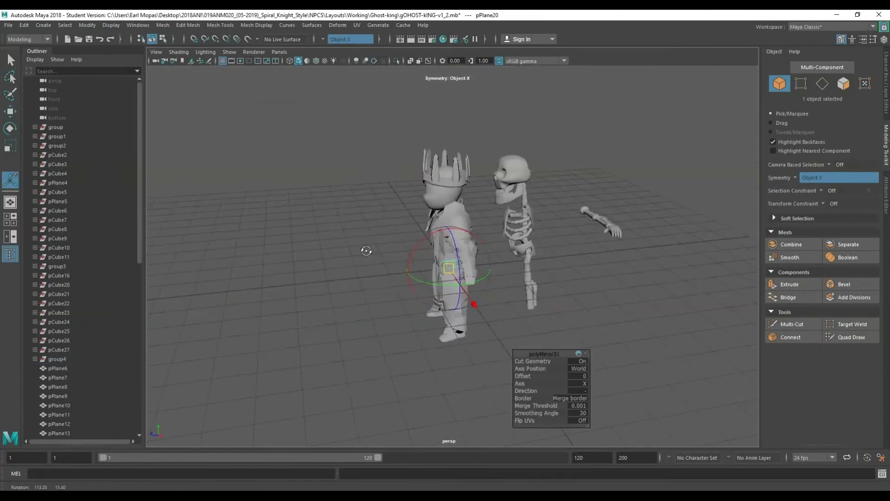
Step: Save the current ghost king scene
alt+drag(363, 248, 324, 251)
click(8, 26)
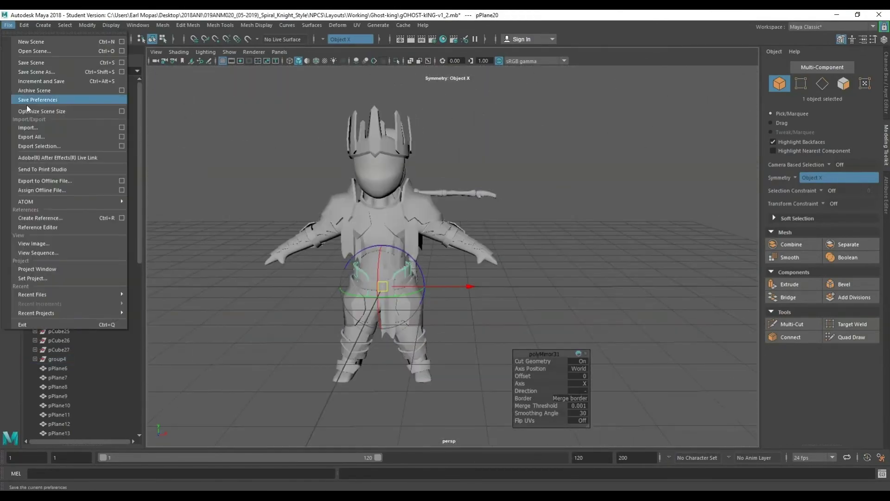
click(37, 72)
key(Return)
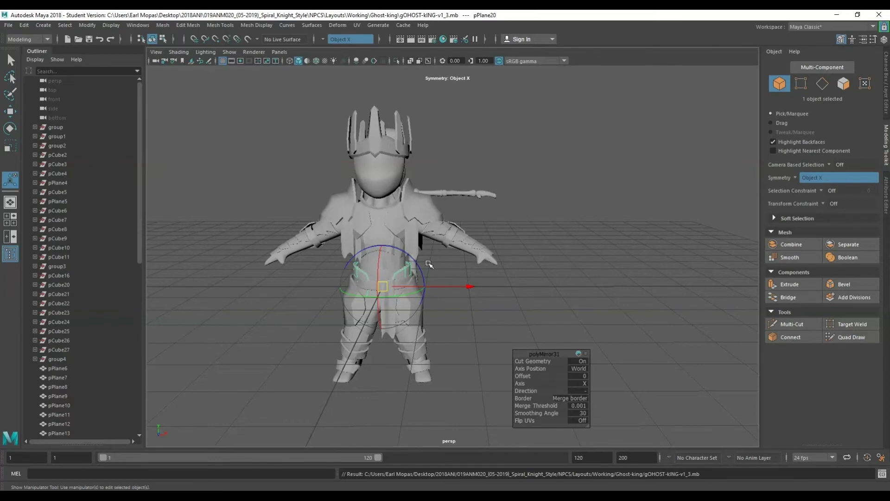
Step: Save the scene as a new version named gOHOST-kING-v1_4.mb
click(8, 25)
click(46, 128)
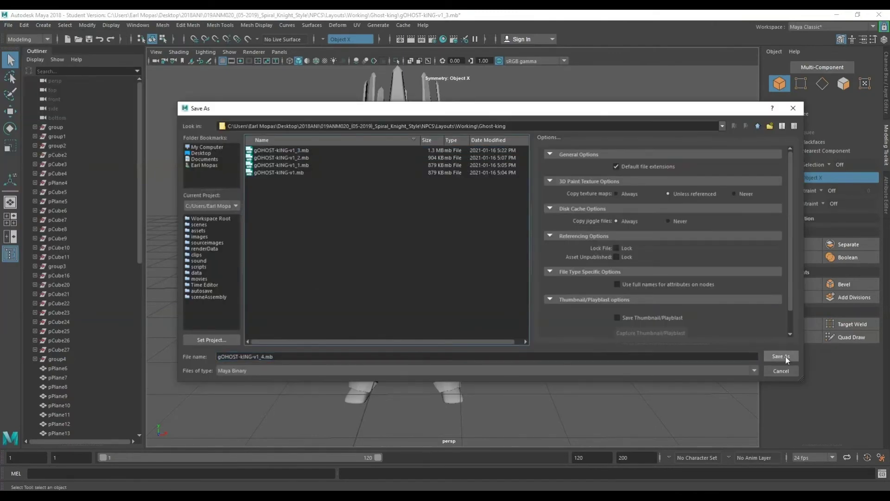
click(787, 360)
alt+drag(561, 264, 417, 203)
Step: Convert the armor's smooth mesh preview into real polygons
key(1)
click(87, 25)
click(242, 286)
click(57, 368)
click(87, 25)
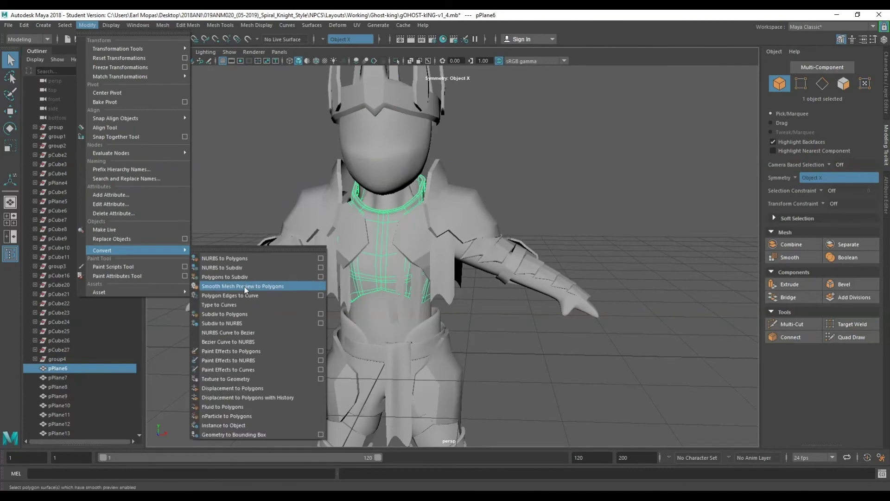
Step: Combine the shoulder pads, arm pieces and chest plate into one chest mesh
click(245, 286)
click(310, 195)
shift+click(278, 250)
shift+click(378, 224)
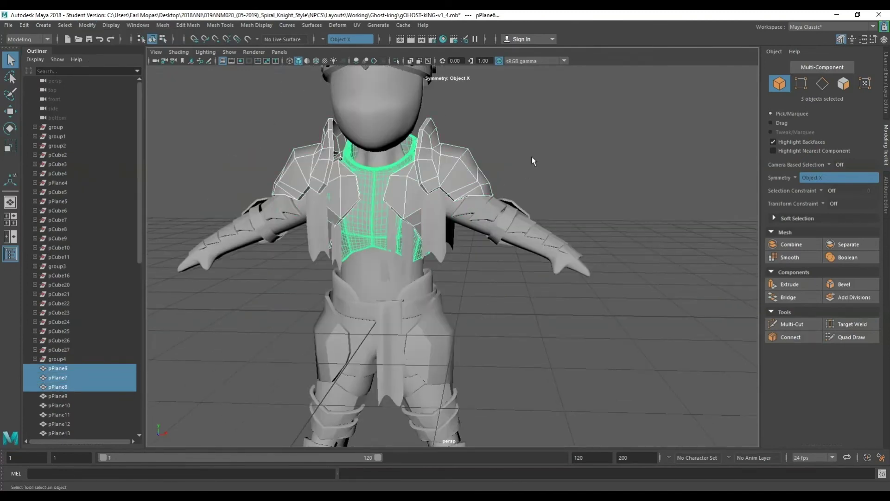
right_drag(533, 161, 510, 195)
click(443, 238)
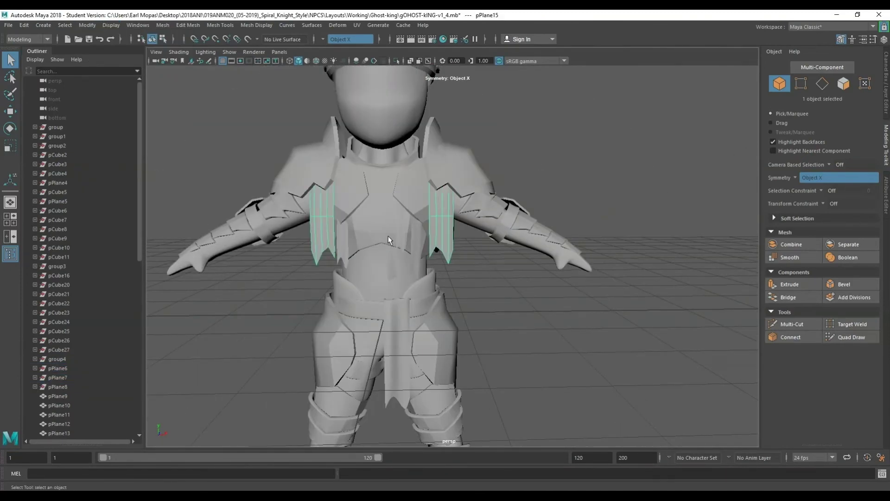
alt+drag(392, 271, 417, 259)
Step: Combine the arm armor pieces into one mesh and bake their smooth preview
shift+click(259, 227)
key(space)
click(424, 222)
click(43, 25)
click(93, 202)
click(87, 25)
click(279, 260)
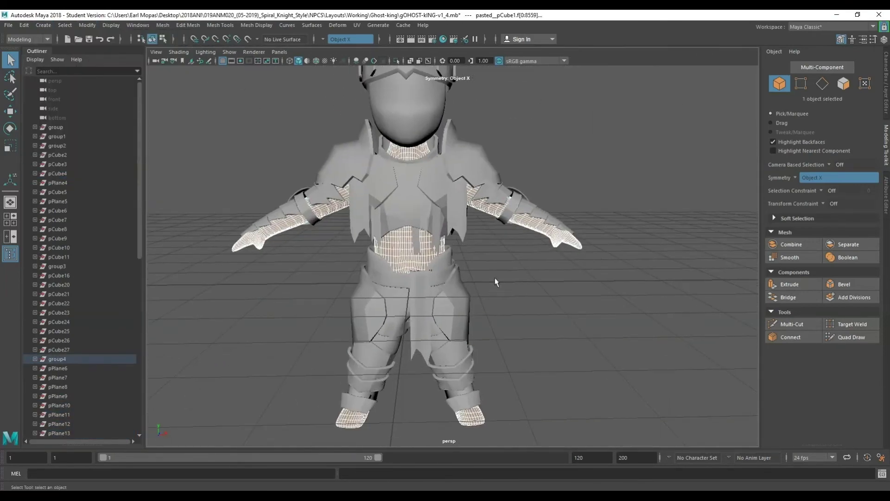
Step: Convert the hip and leg armor pieces' smooth preview into polygons
alt+drag(418, 333, 408, 260)
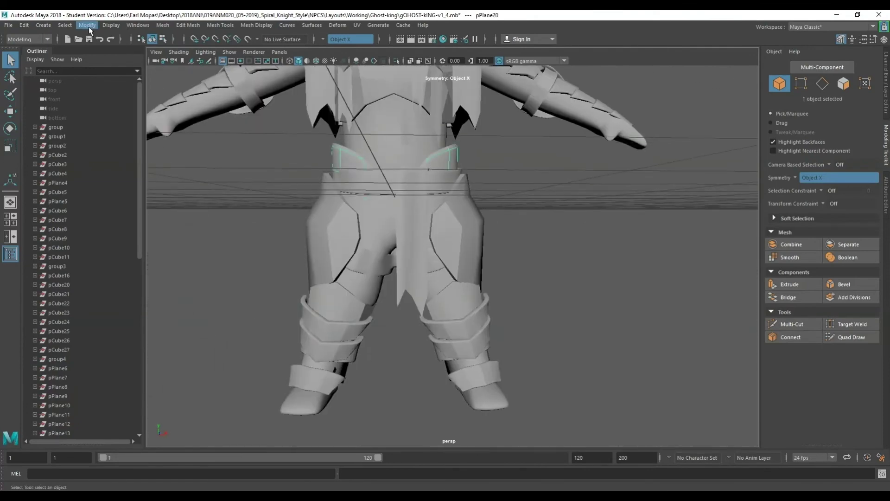
click(87, 25)
click(106, 203)
click(87, 25)
click(325, 260)
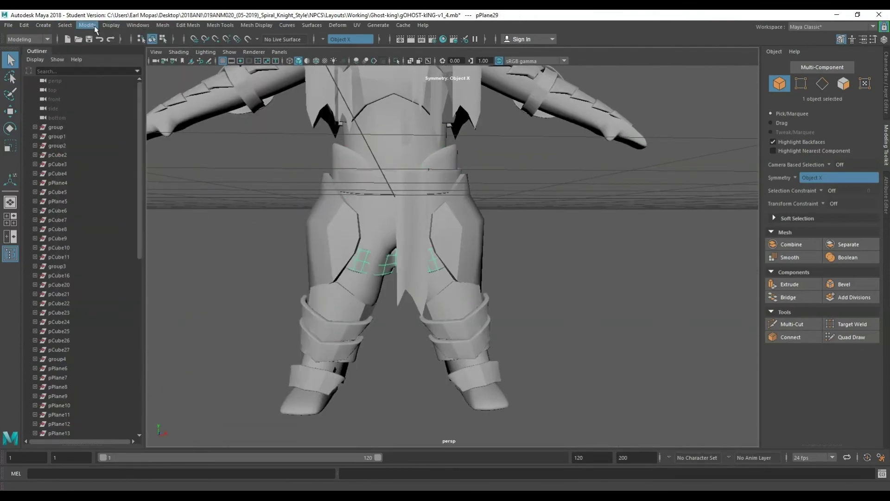
alt+drag(352, 278, 362, 195)
click(87, 25)
mouse_move(325, 278)
alt+mouse_down()
mouse_move(461, 302)
mouse_move(477, 269)
alt+mouse_up()
Step: Combine the knee, shorts and belt pieces into one lower-body armor mesh
click(478, 257)
mouse_move(527, 255)
alt+mouse_down()
mouse_move(463, 255)
mouse_move(489, 254)
alt+mouse_up()
scroll(427, 277, up, 3)
mouse_move(471, 374)
alt+mouse_down()
mouse_move(440, 324)
mouse_move(467, 313)
mouse_move(445, 259)
alt+mouse_up()
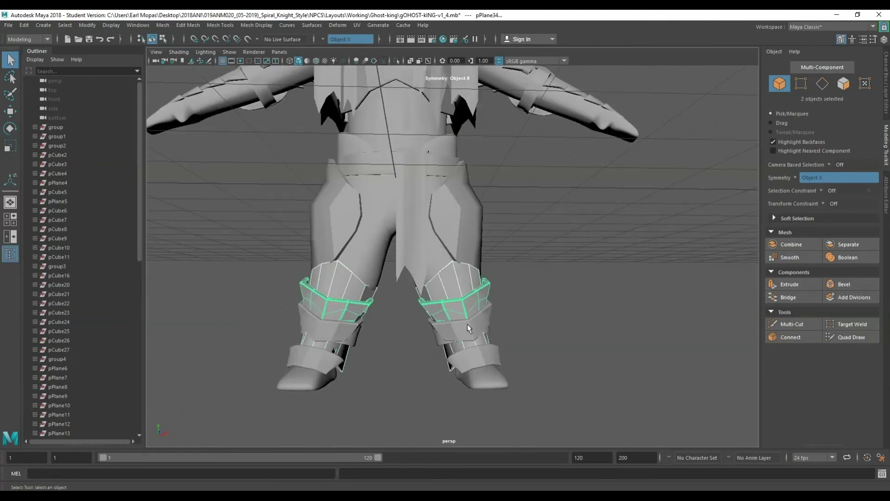
shift+click(408, 209)
alt+drag(408, 209, 418, 278)
key(space)
drag(272, 338, 299, 166)
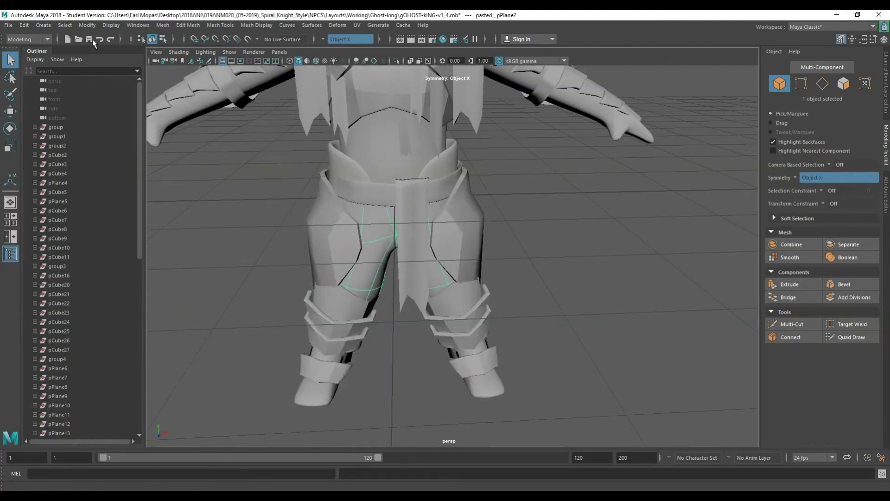
mouse_move(510, 185)
alt+mouse_down()
mouse_move(536, 123)
mouse_move(547, 254)
mouse_move(512, 256)
alt+mouse_up()
key(ctrl+z)
key(ctrl+z)
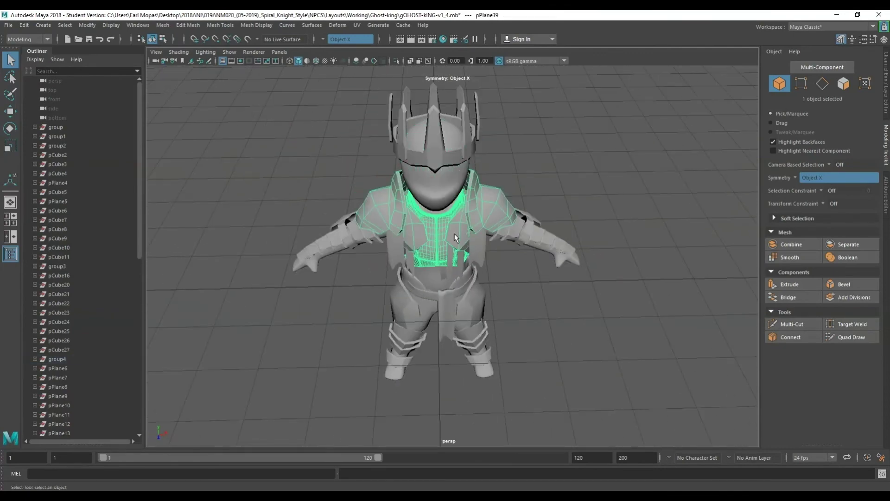
Step: Save a test copy of the scene as gOHOST-kING-v1_4_test.mb
key(ctrl+z)
key(w)
key(ctrl+z)
click(9, 25)
click(37, 72)
text(_test)
key(Return)
Step: Export the whole scene as ghost-king-test.obj
click(9, 25)
click(31, 136)
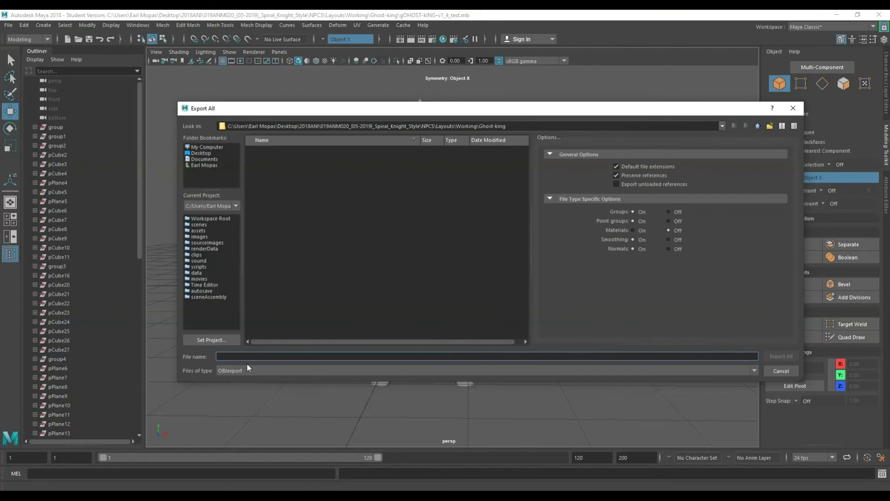
text(st)
key(Return)
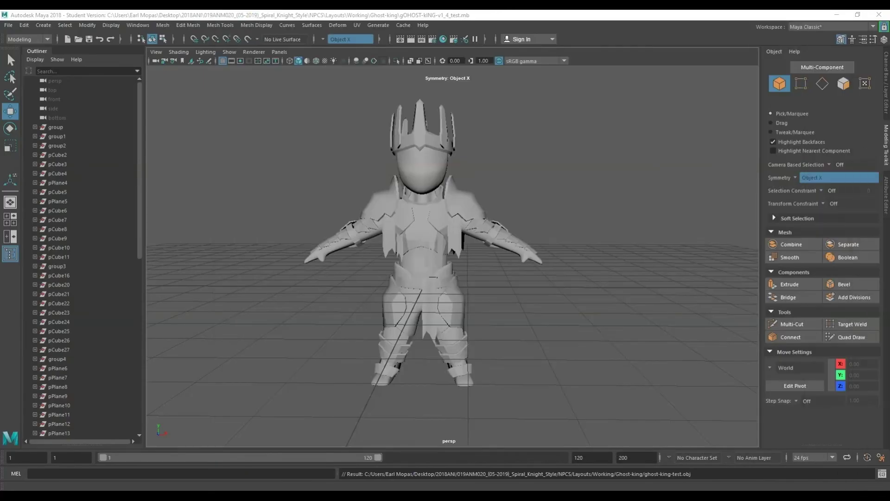